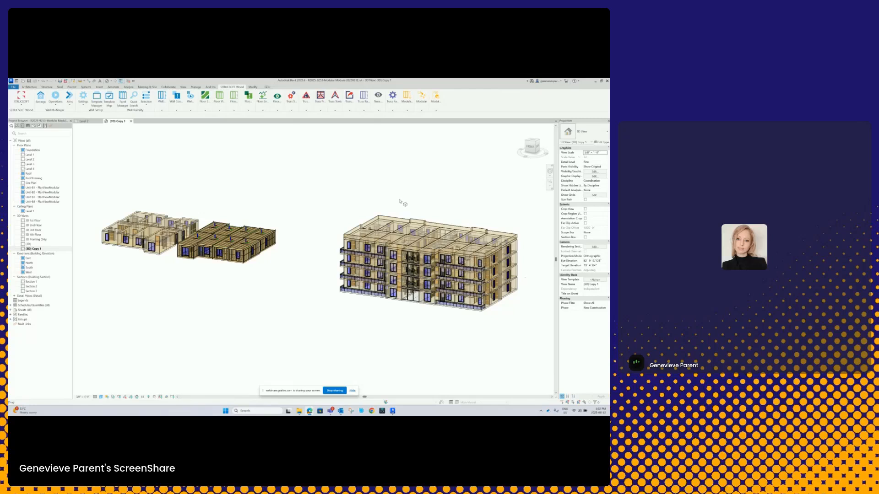
# - Examine the apartment building and the separate unit modules in 3D, and look over the available module commands
pyautogui.moveTo(279, 275); pyautogui.dragTo(334, 297, button='middle')
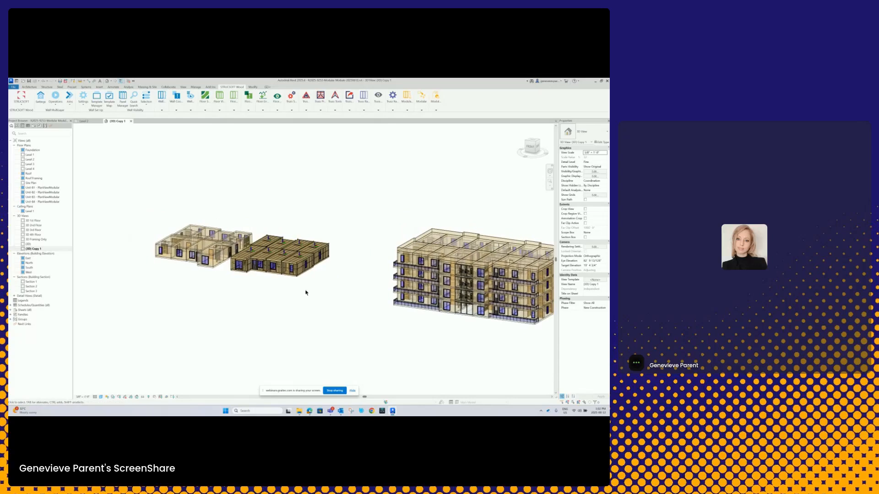
pyautogui.scroll(1, 366, 274)
pyautogui.moveTo(374, 262); pyautogui.dragTo(342, 267, button='middle')
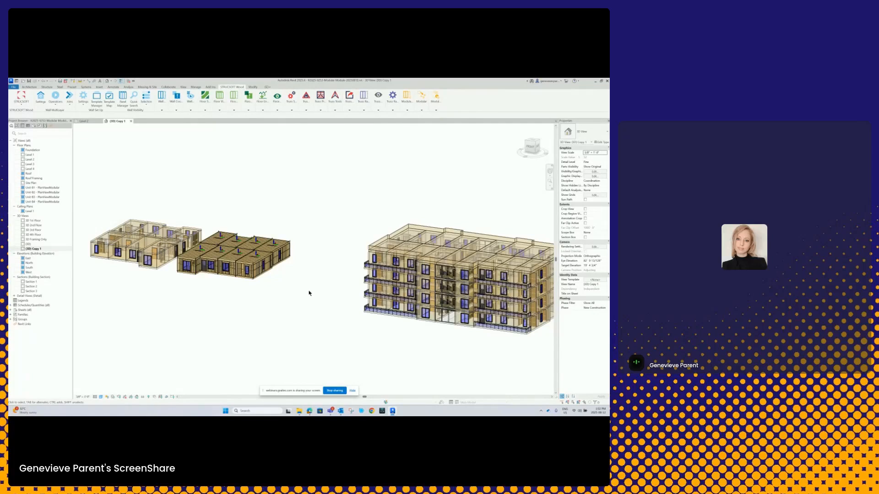
pyautogui.scroll(-3, 309, 294)
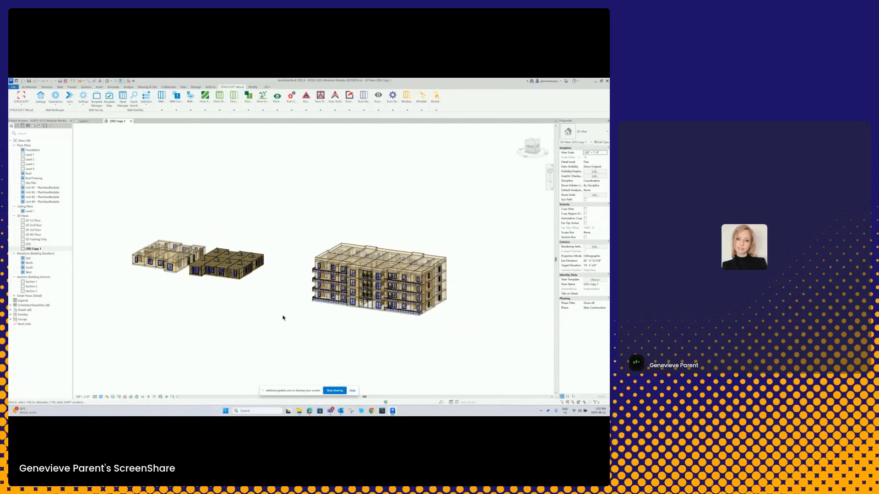
pyautogui.keyDown('shift'); pyautogui.moveTo(261, 328); pyautogui.dragTo(355, 318, button='middle'); pyautogui.keyUp('shift')
pyautogui.scroll(2, 321, 265)
pyautogui.scroll(2, 320, 265)
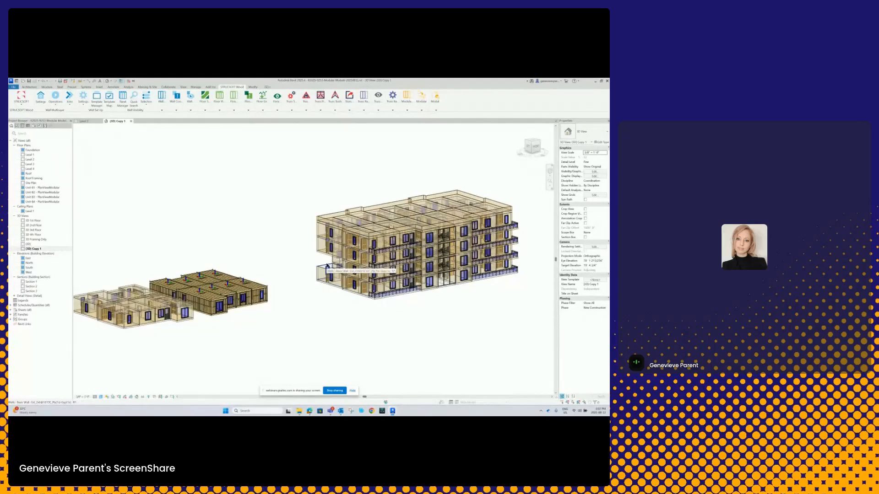
pyautogui.scroll(1, 306, 285)
pyautogui.moveTo(305, 286); pyautogui.dragTo(356, 269, button='middle')
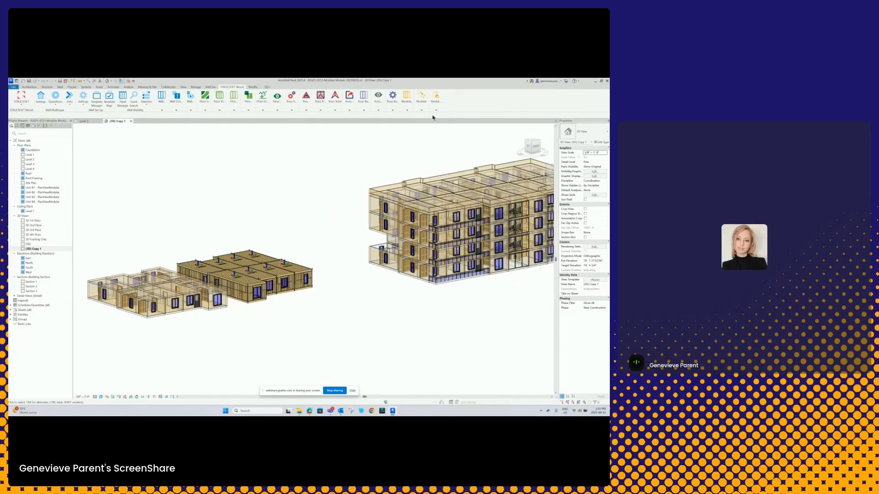
pyautogui.click(419, 106)
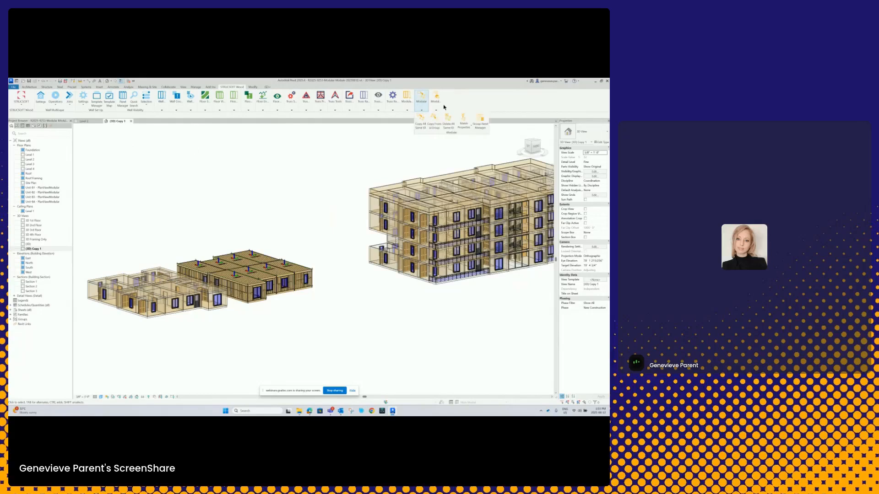
pyautogui.click(421, 111)
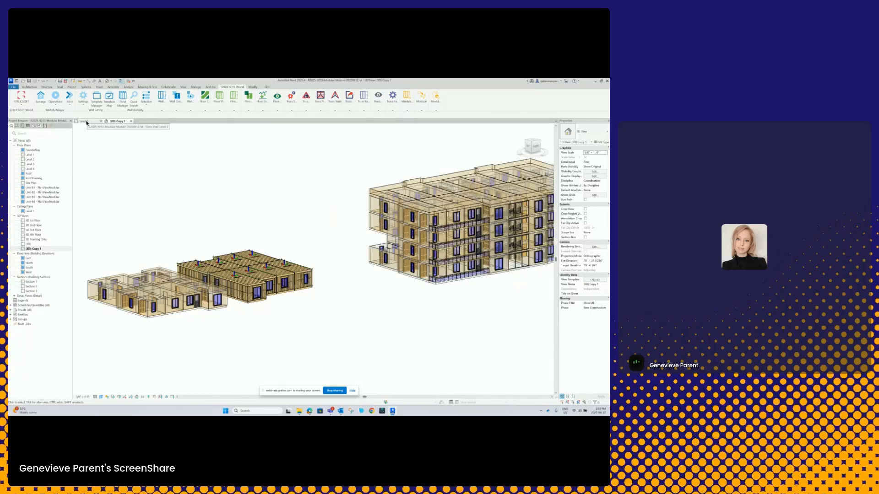
# - Open the Level 2 floor plan at the unit modules and switch the STRUCSOFT Wood tools to the Wall Module
pyautogui.click(83, 122)
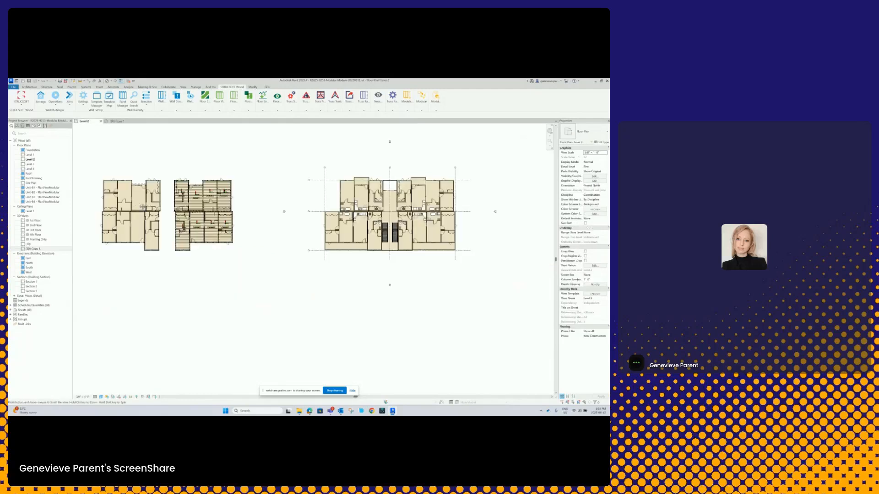
pyautogui.moveTo(142, 207); pyautogui.dragTo(215, 210, button='middle')
pyautogui.scroll(3, 199, 219)
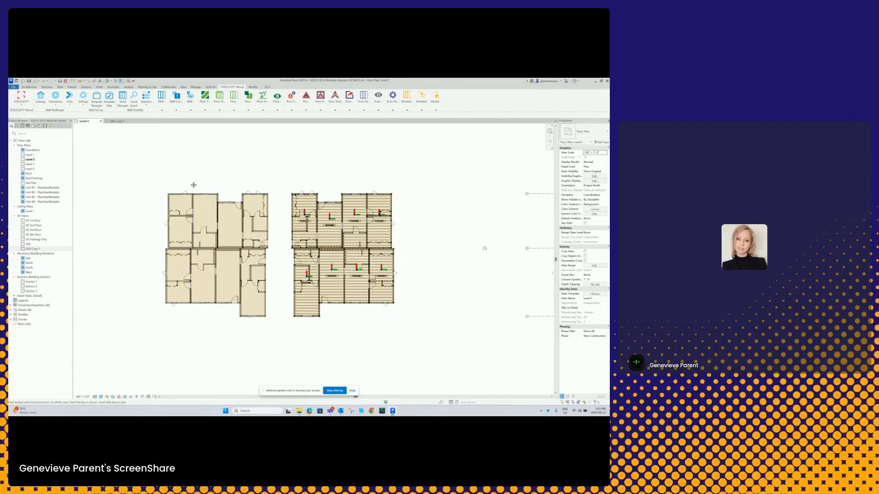
pyautogui.moveTo(190, 183); pyautogui.dragTo(188, 204, button='middle')
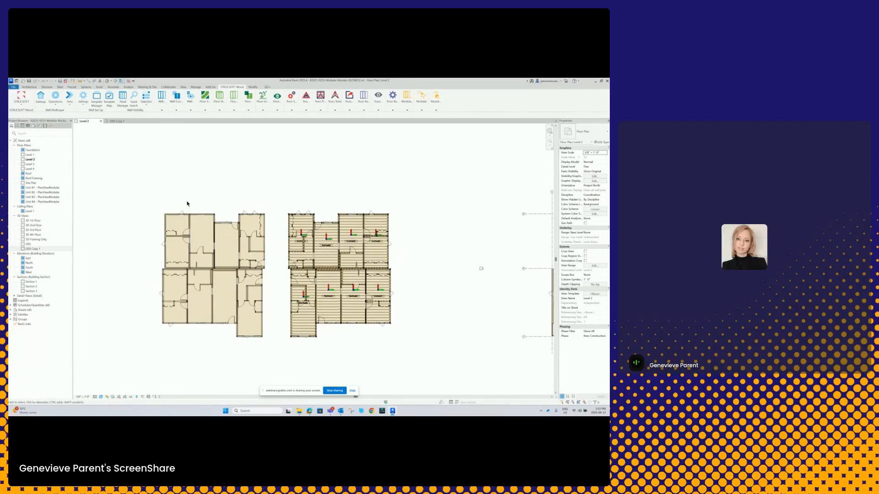
pyautogui.click(21, 104)
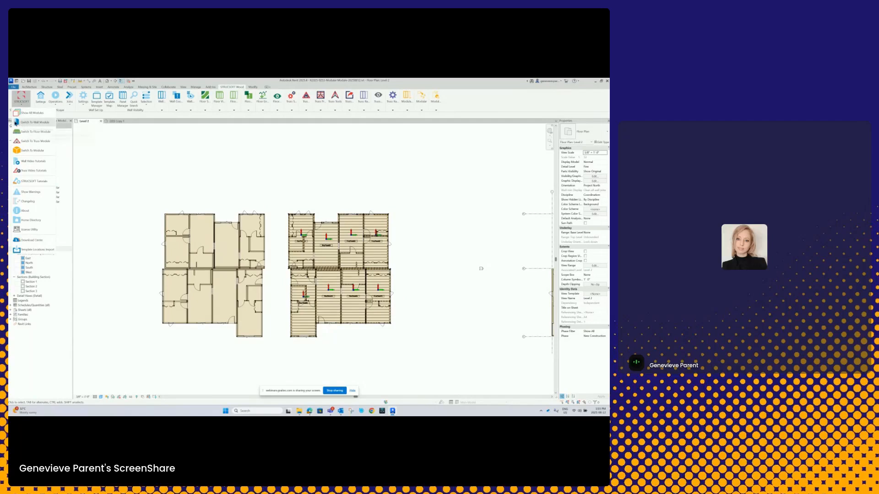
pyautogui.click(28, 122)
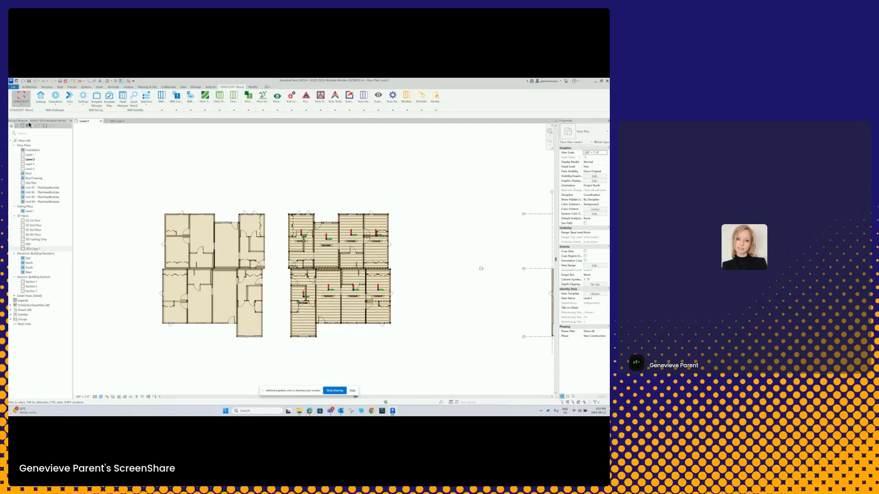
pyautogui.moveTo(141, 156); pyautogui.dragTo(178, 164, button='middle')
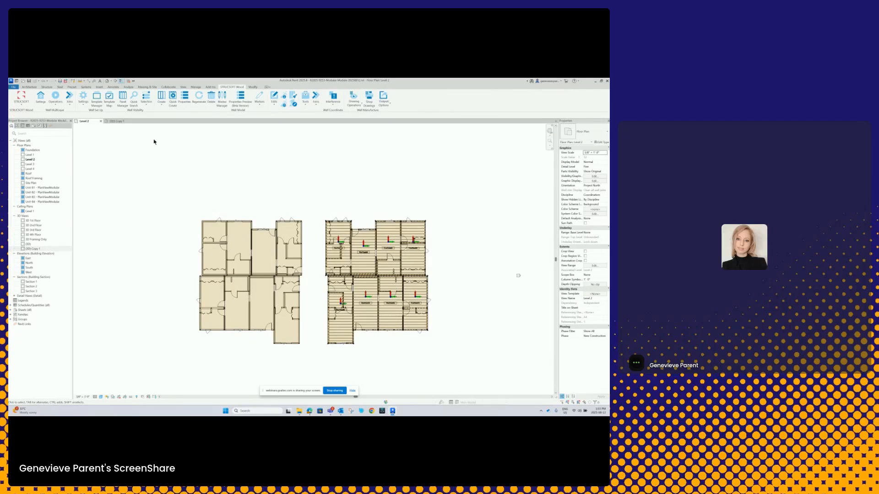
pyautogui.click(29, 87)
pyautogui.click(27, 96)
pyautogui.scroll(3, 204, 202)
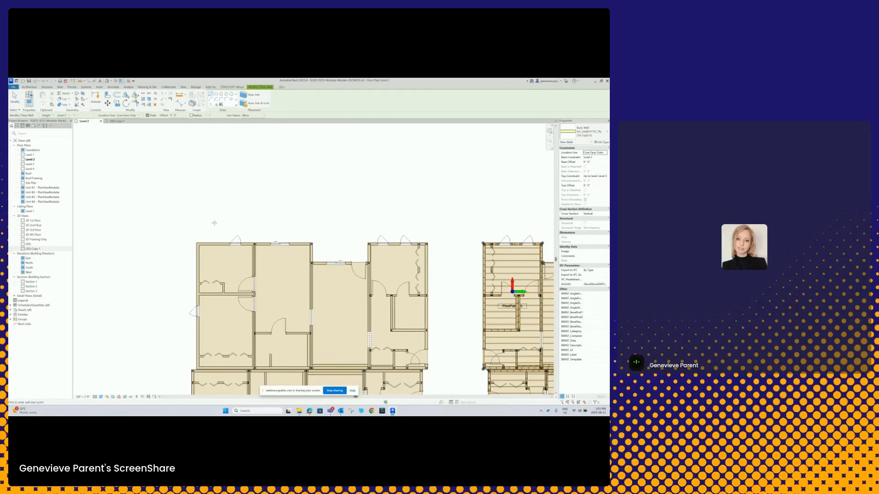
pyautogui.press('Escape')
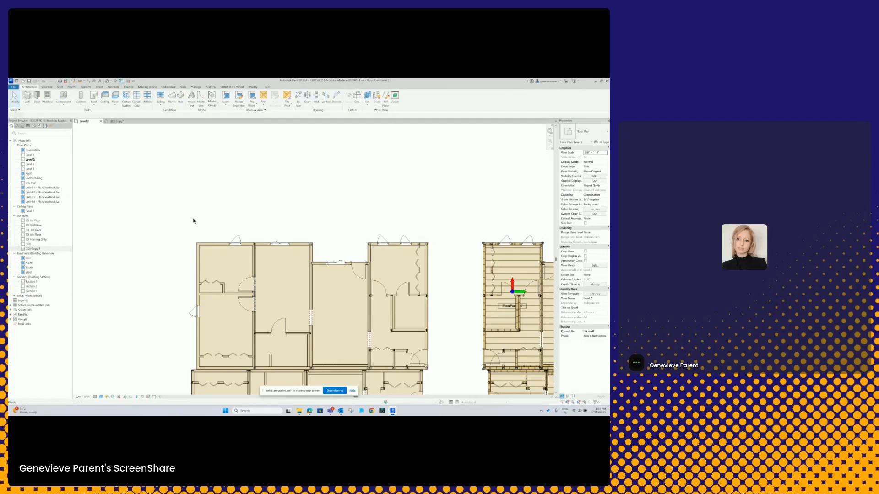
# - Draw a straight horizontal wall about 12 ft long in the empty area above the unfinished unit module's plan
pyautogui.press('w')
pyautogui.press('a')
pyautogui.click(197, 201)
pyautogui.click(255, 202)
pyautogui.press('Escape')
pyautogui.press('Escape')
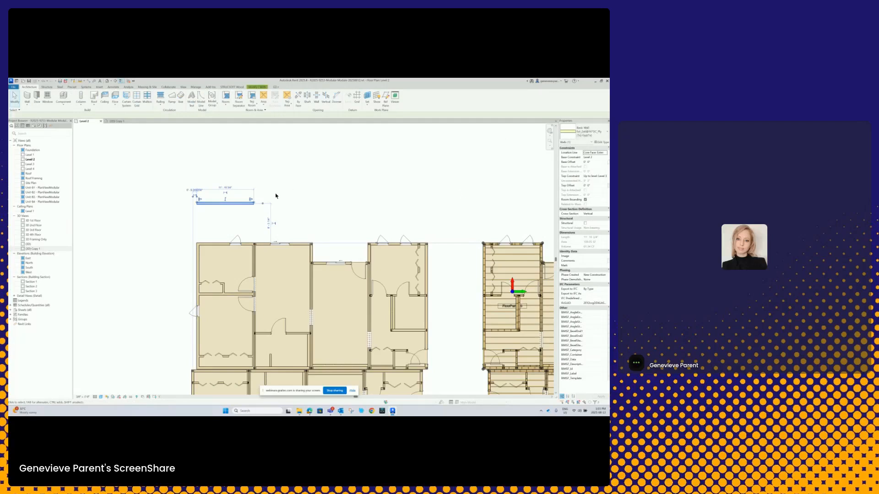
pyautogui.scroll(-3, 287, 200)
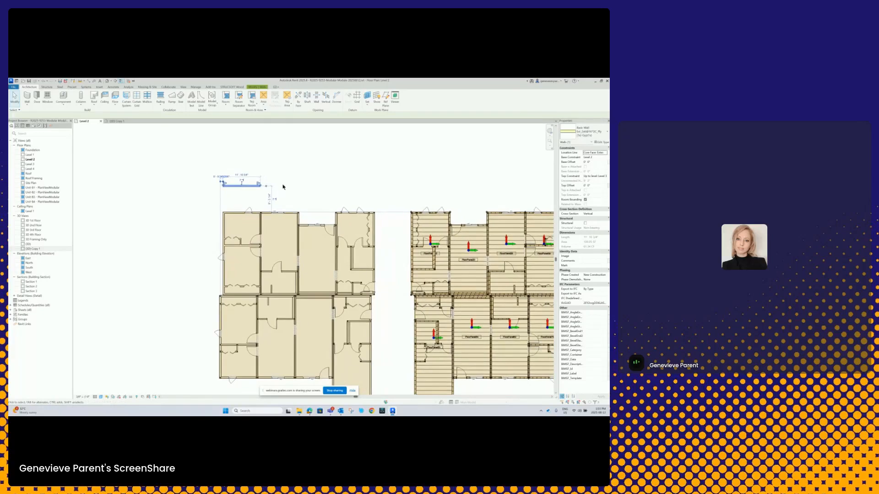
pyautogui.scroll(1, 232, 157)
# - Review the project wall templates and the wall-type assignments in the structural template map
pyautogui.click(232, 87)
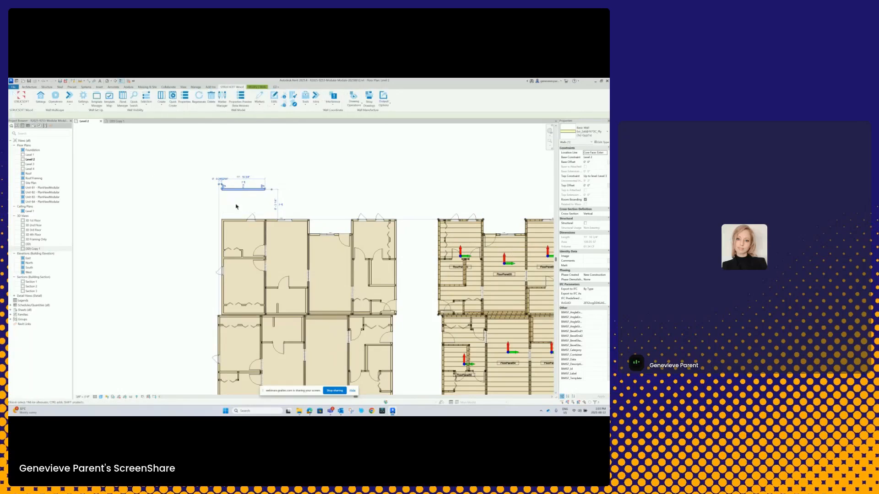
pyautogui.scroll(2, 247, 201)
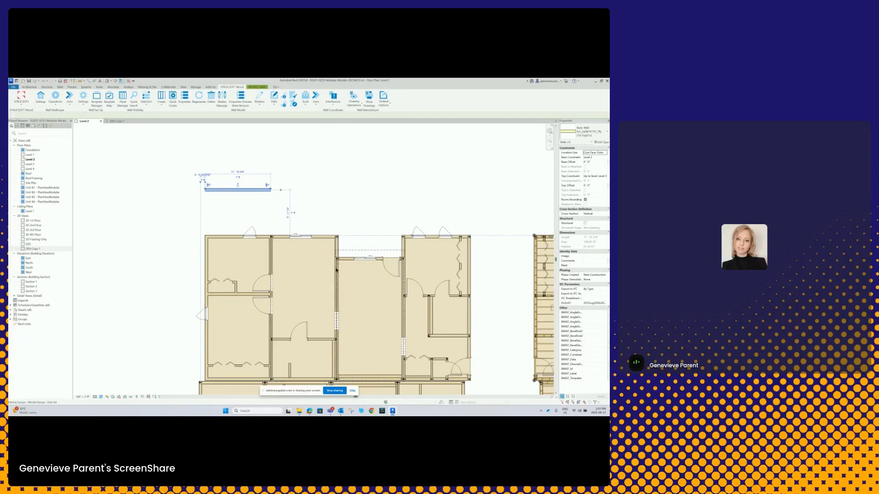
pyautogui.moveTo(304, 193); pyautogui.dragTo(366, 192, button='middle')
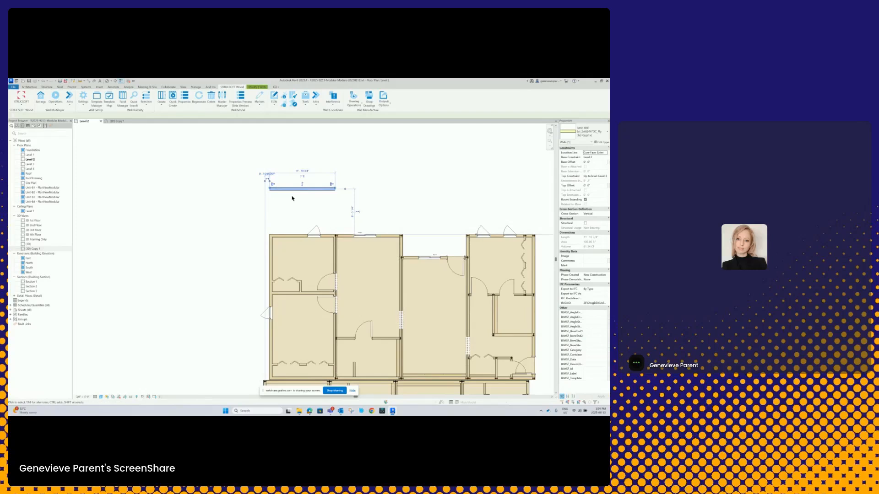
pyautogui.scroll(2, 292, 199)
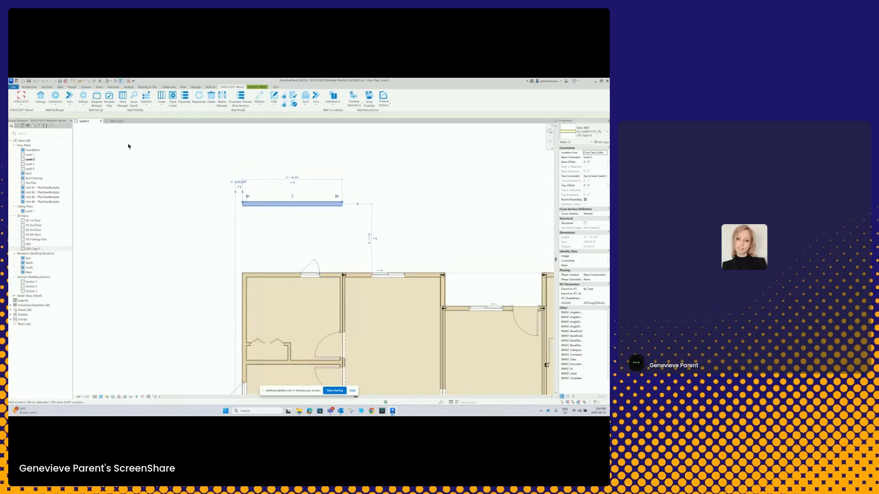
pyautogui.click(97, 101)
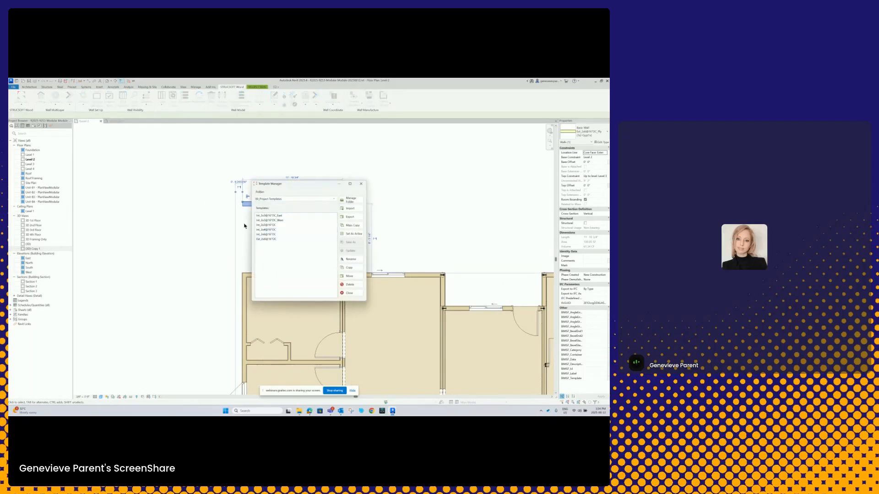
pyautogui.click(361, 183)
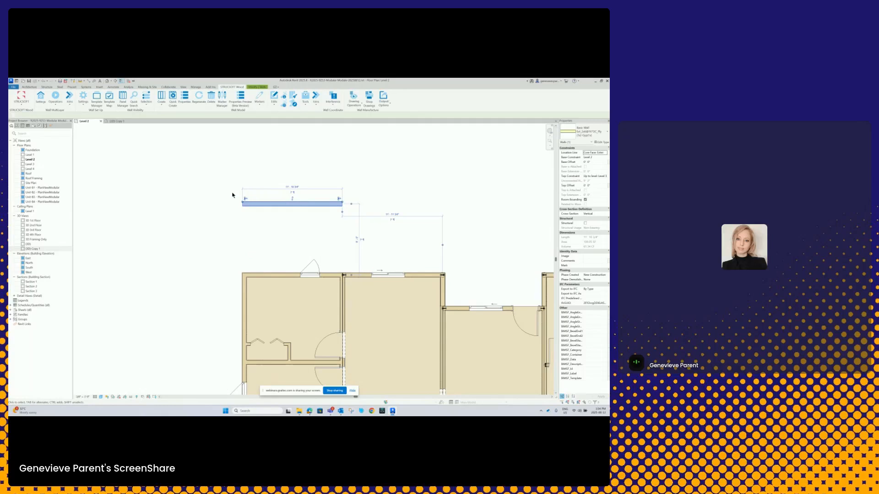
pyautogui.click(108, 104)
pyautogui.click(171, 197)
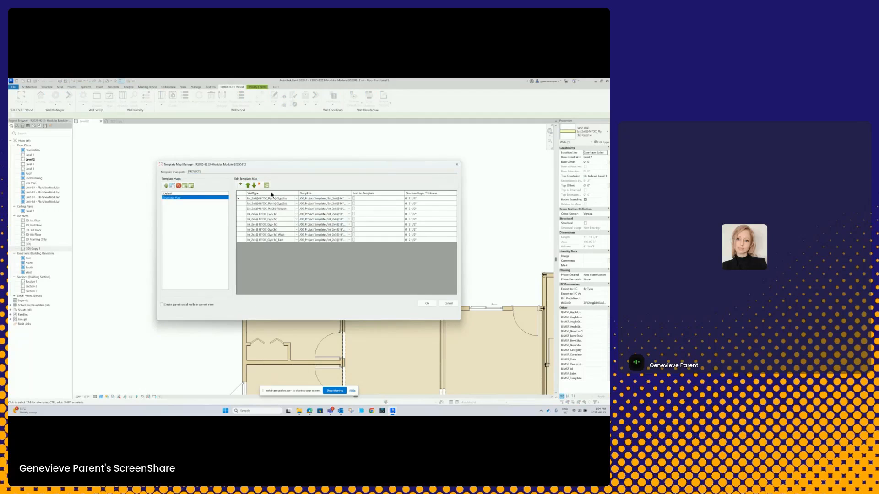
pyautogui.click(423, 304)
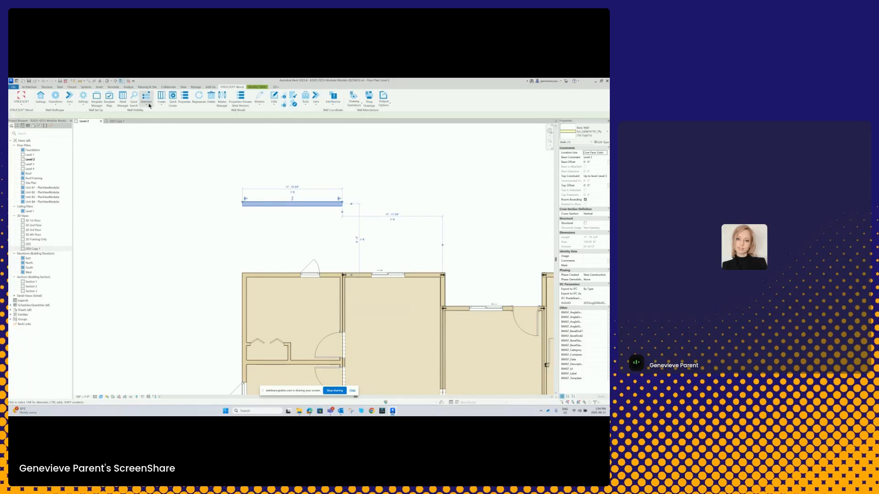
# - Generate a framed panel for the new wall with Quick Create
pyautogui.click(172, 98)
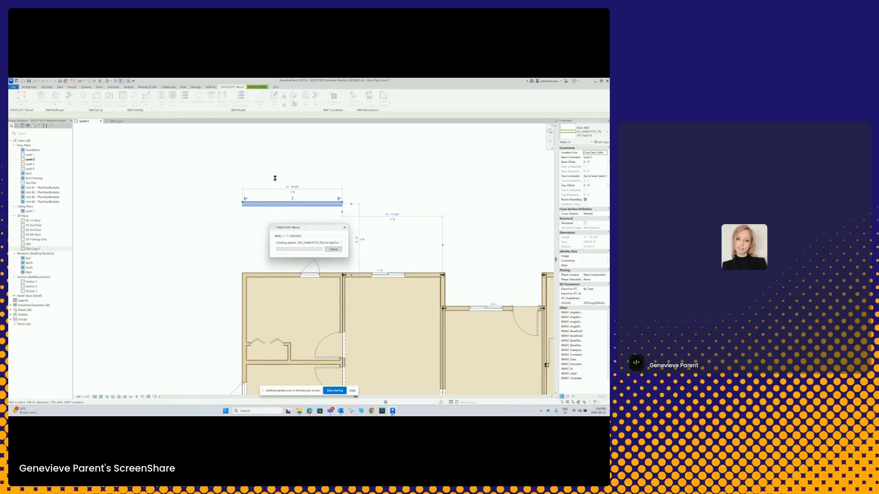
pyautogui.scroll(4, 269, 222)
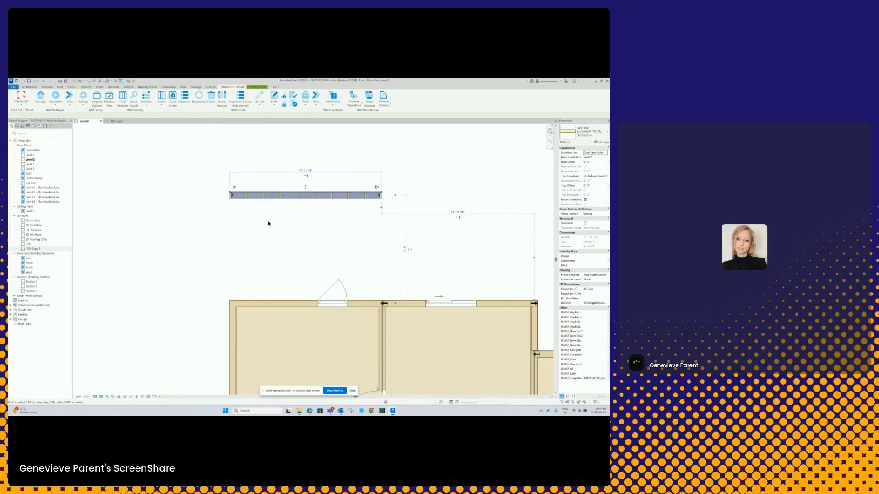
pyautogui.click(293, 253)
pyautogui.scroll(2, 329, 246)
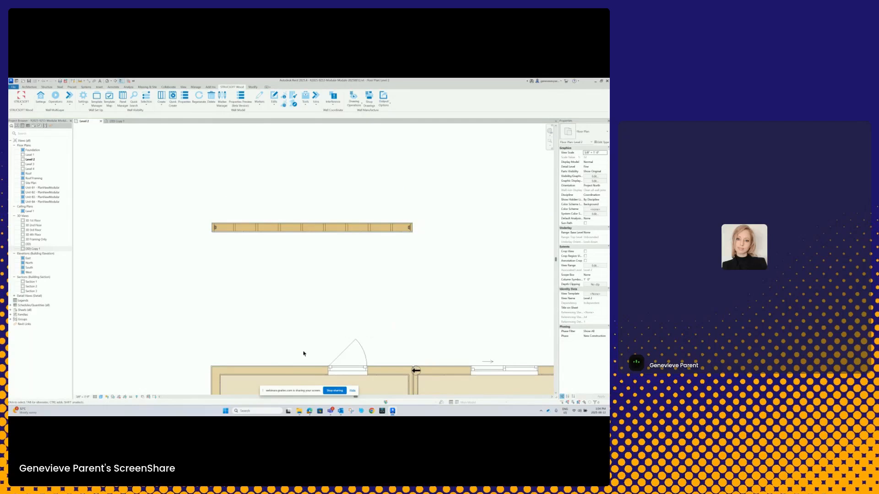
# - Open the framed wall's panel properties in the new preview version and show its structural features with the 3D preview
pyautogui.click(286, 226)
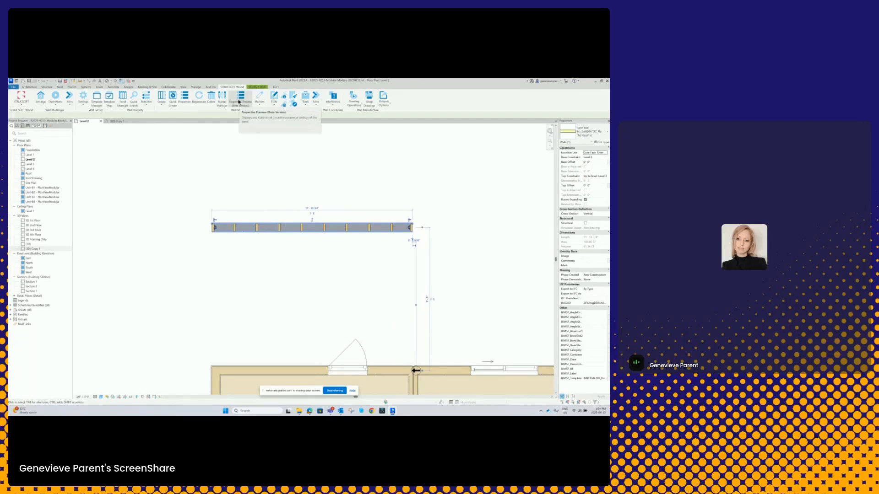
pyautogui.click(239, 105)
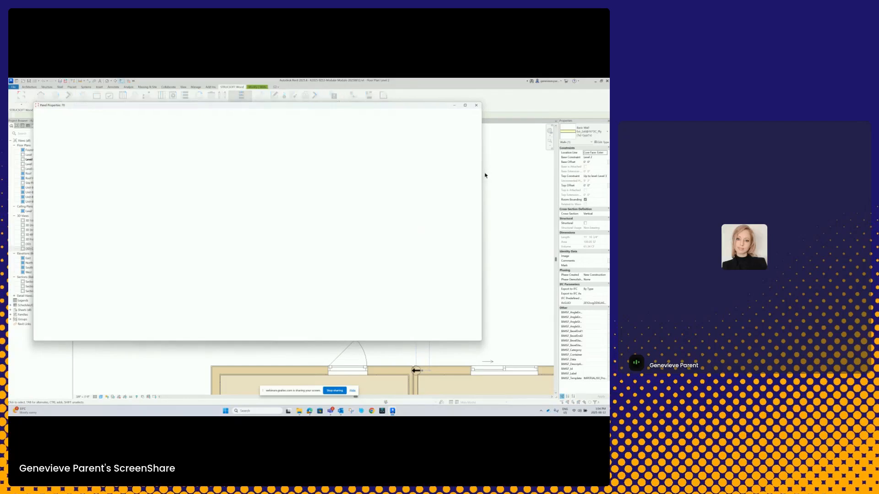
pyautogui.moveTo(451, 173); pyautogui.dragTo(424, 176)
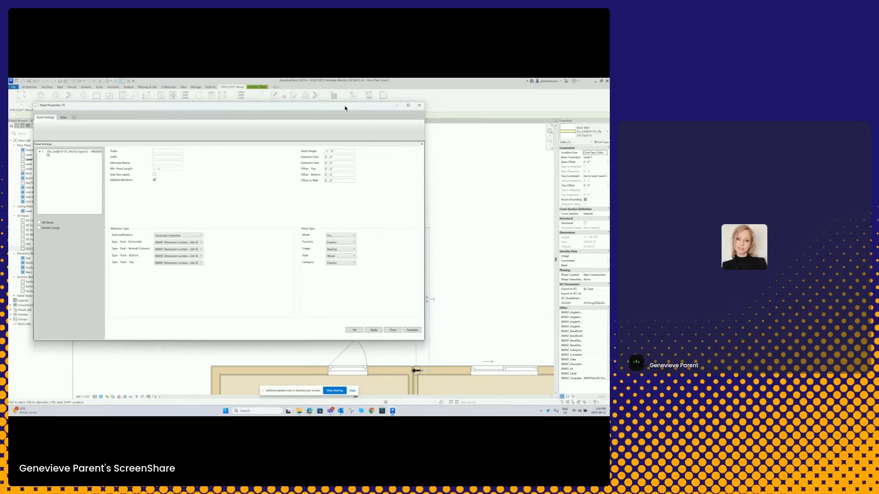
pyautogui.moveTo(345, 110); pyautogui.dragTo(387, 106)
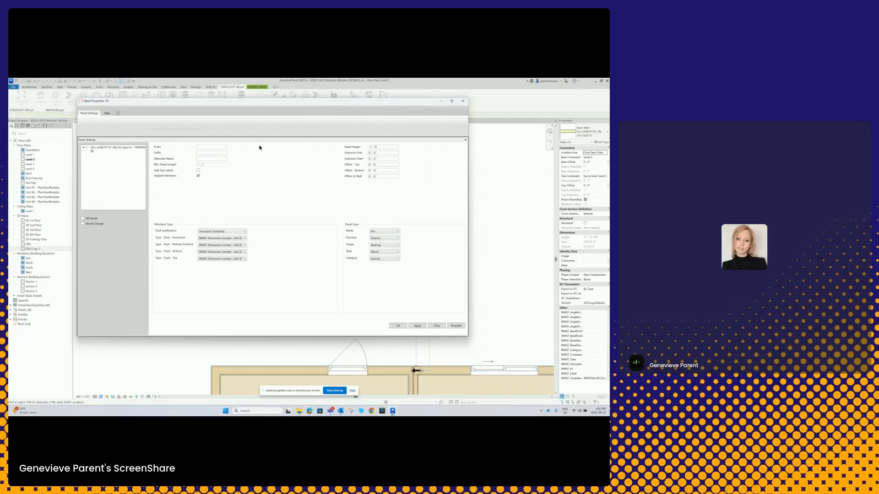
pyautogui.click(108, 113)
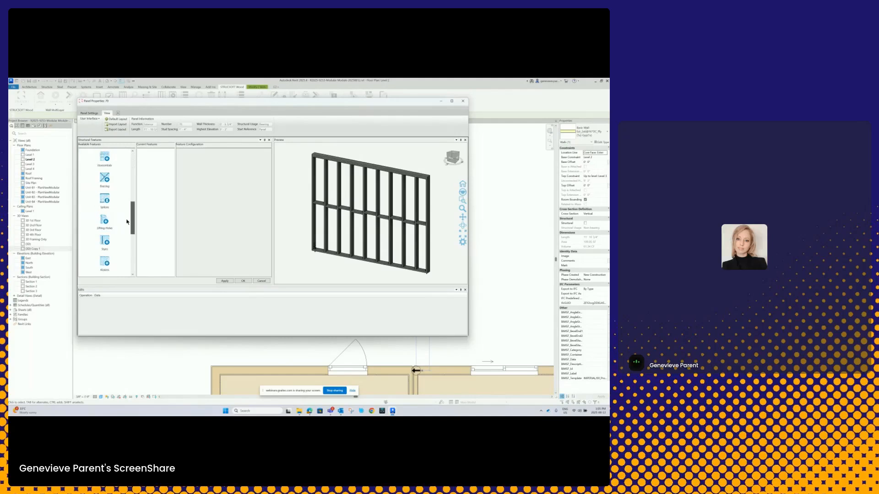
# - Add the Studs feature to the panel, edit its stud spacing based on panel properties, and accept the change
pyautogui.moveTo(111, 161); pyautogui.dragTo(154, 165)
pyautogui.click(148, 155)
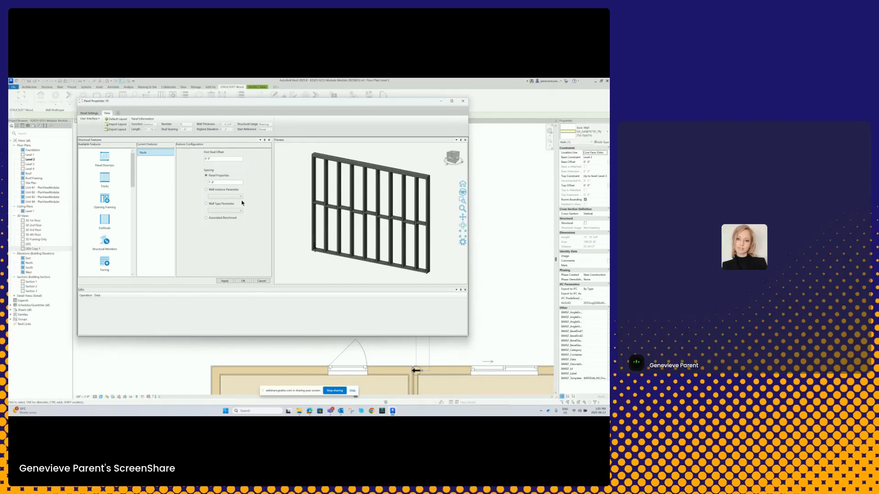
pyautogui.moveTo(218, 182); pyautogui.dragTo(204, 184)
pyautogui.click(243, 282)
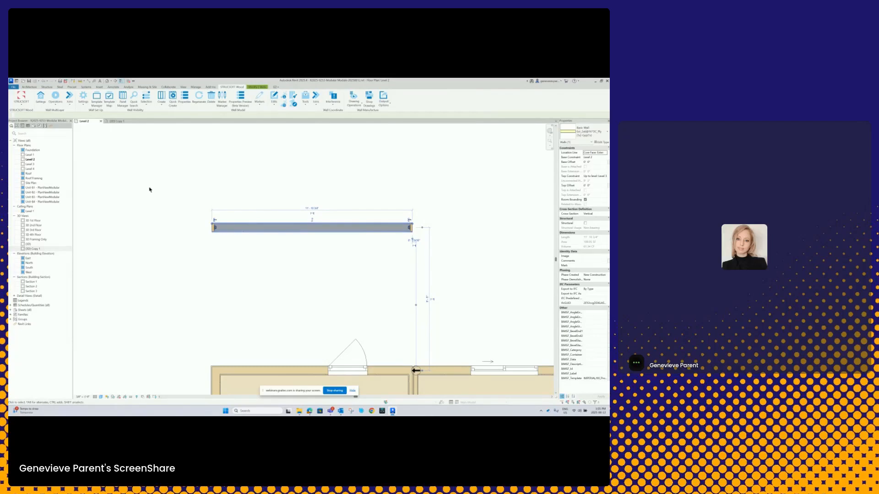
# - Reopen the wall's panel properties in the new preview version, correct the Studs feature's spacing based on panel properties, and accept the change
pyautogui.moveTo(272, 230); pyautogui.dragTo(255, 243, button='middle')
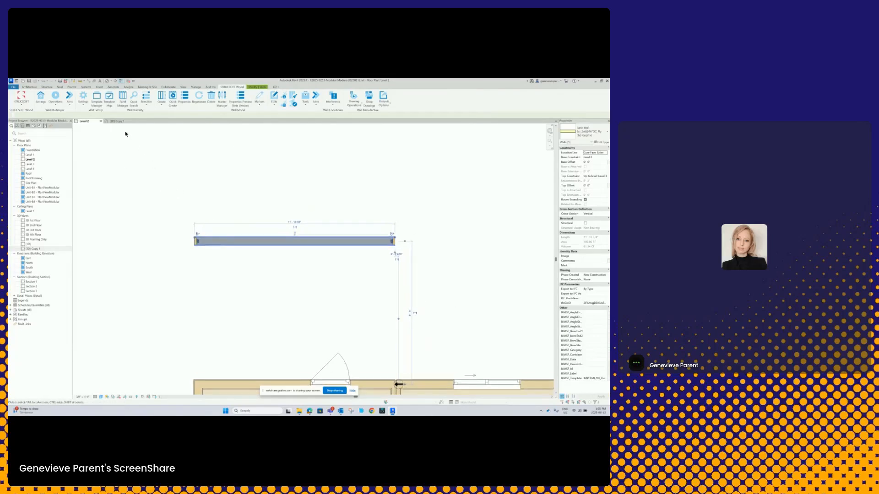
pyautogui.click(240, 98)
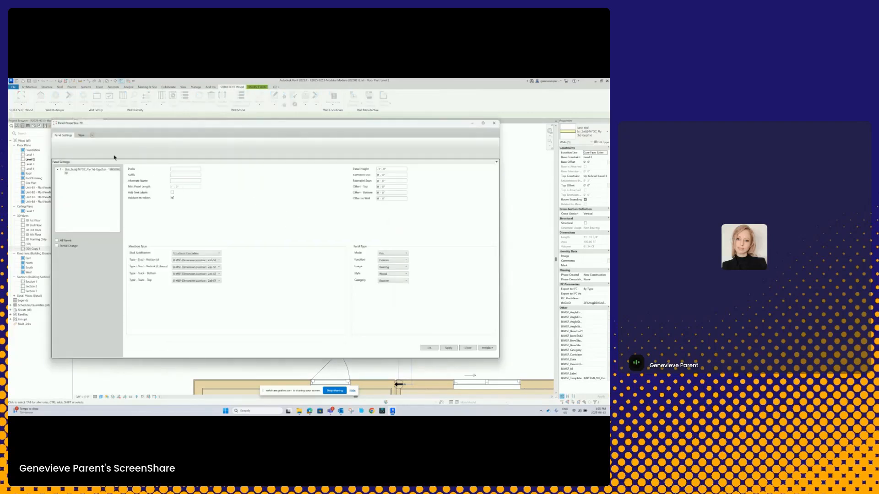
pyautogui.click(82, 136)
pyautogui.click(126, 175)
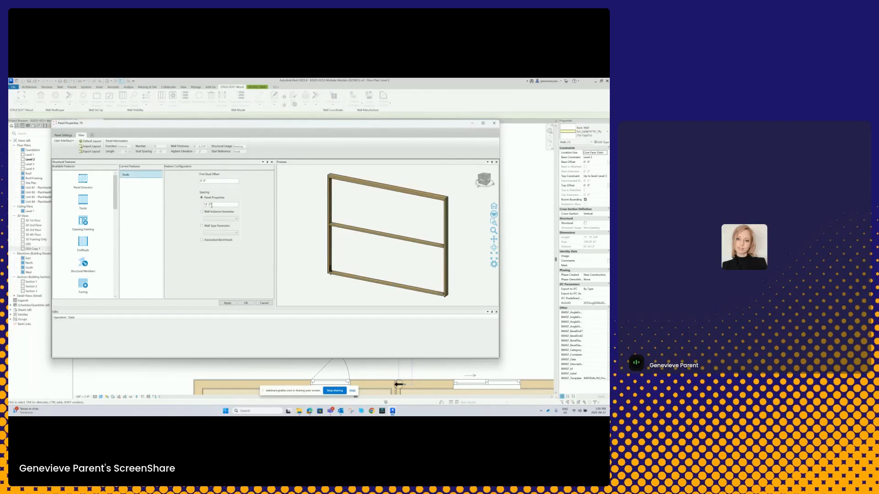
pyautogui.click(210, 205)
pyautogui.click(247, 303)
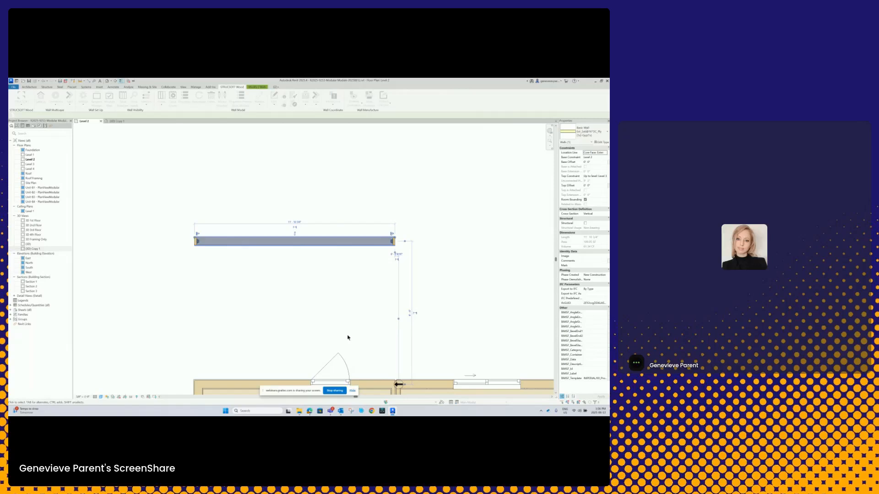
# - Inspect the wall panel's updated framing by rotating its 3D preview in the panel properties, then close the properties
pyautogui.scroll(3, 233, 241)
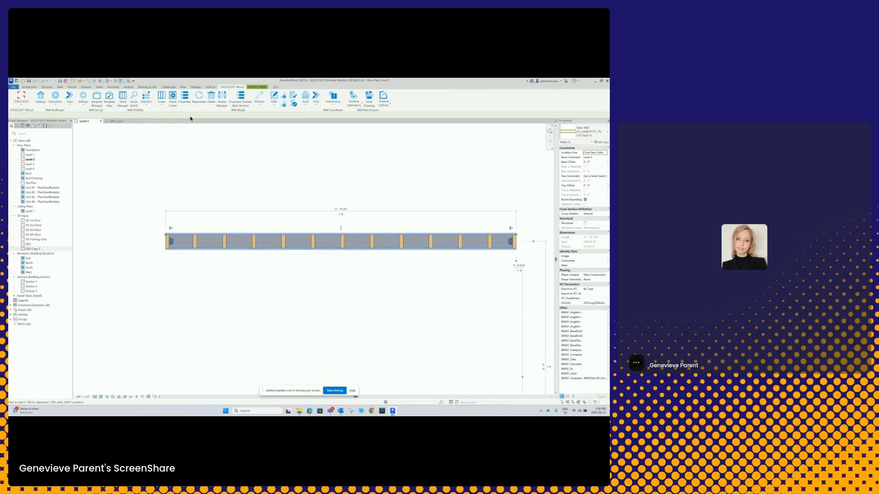
pyautogui.click(239, 105)
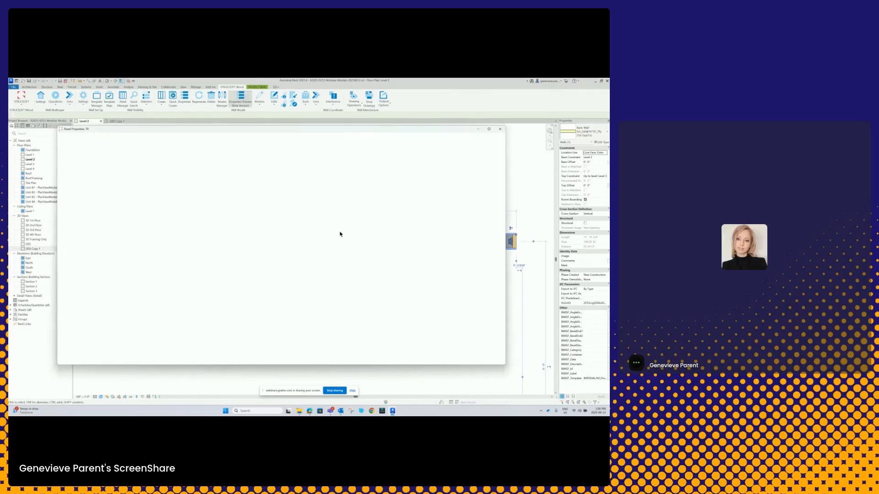
pyautogui.click(86, 141)
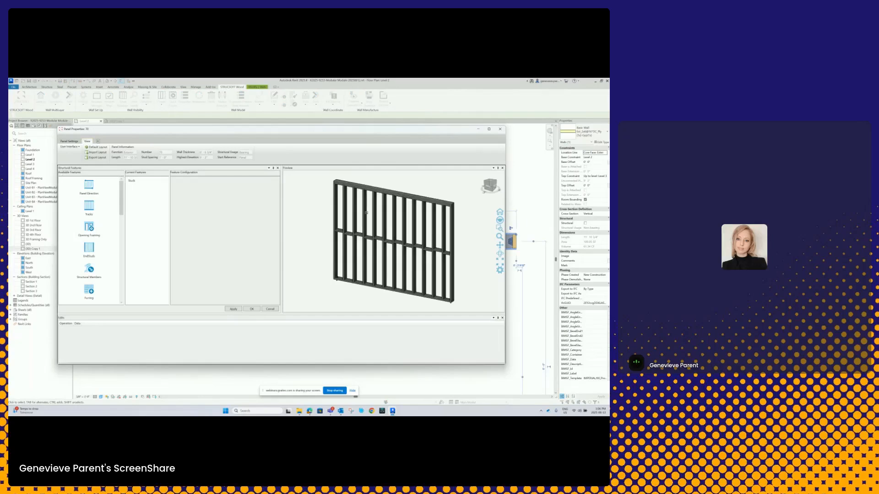
pyautogui.moveTo(407, 260); pyautogui.dragTo(455, 261, button='middle')
pyautogui.scroll(-2, 450, 257)
pyautogui.scroll(4, 397, 216)
pyautogui.scroll(-2, 396, 215)
pyautogui.scroll(-2, 396, 215)
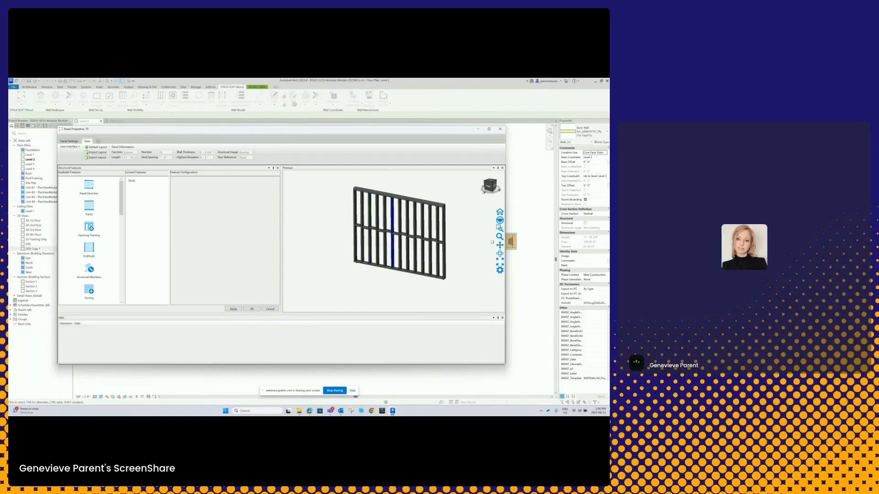
pyautogui.click(500, 130)
# - Delete the wall panel's structural members with the Delete Members option, and remove the wall from the Level 2 plan
pyautogui.click(366, 183)
pyautogui.scroll(-3, 318, 187)
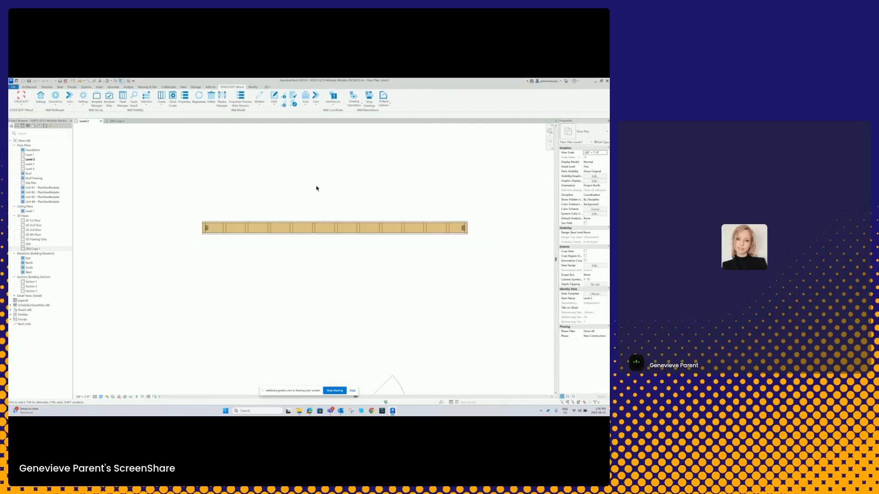
pyautogui.scroll(3, 334, 210)
pyautogui.click(331, 207)
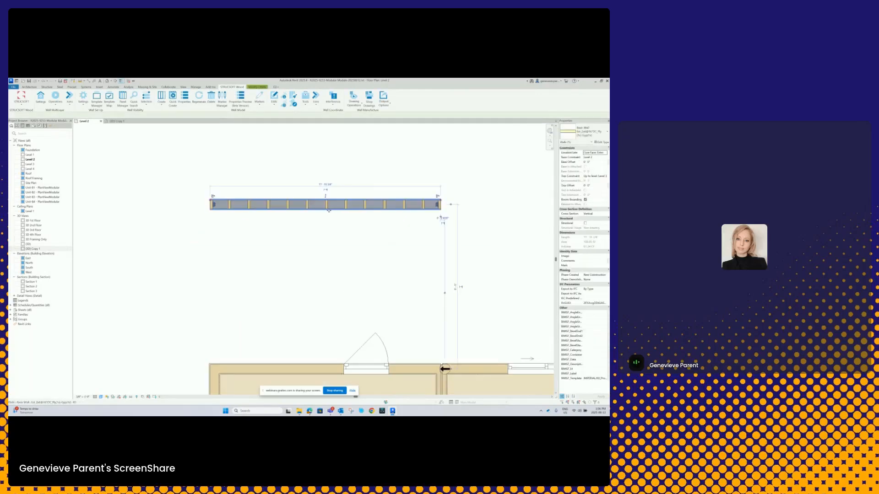
pyautogui.click(211, 97)
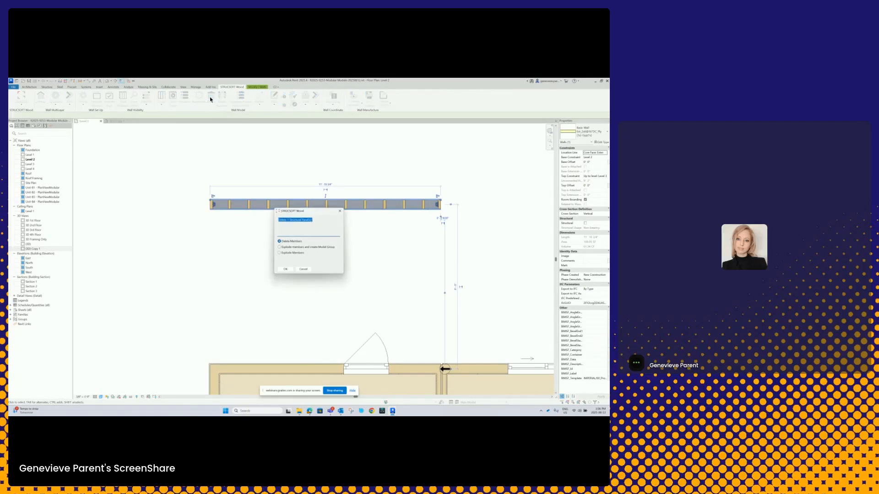
pyautogui.click(289, 270)
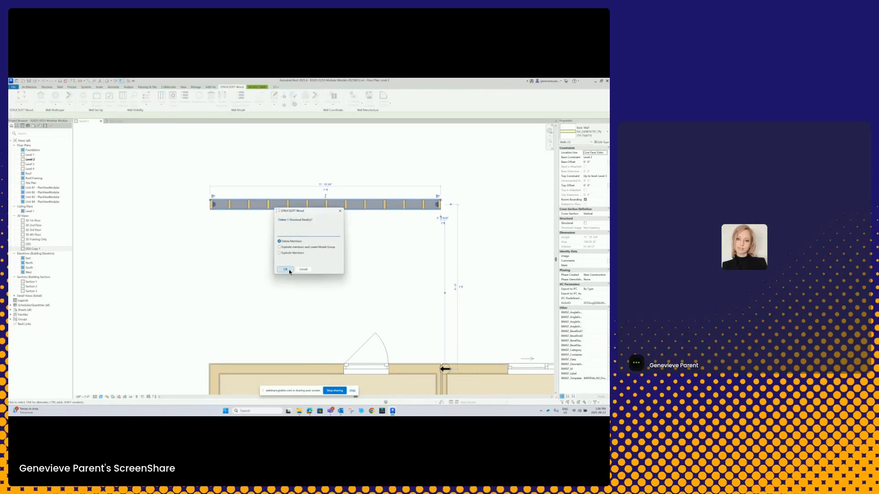
pyautogui.click(356, 208)
pyautogui.press('Delete')
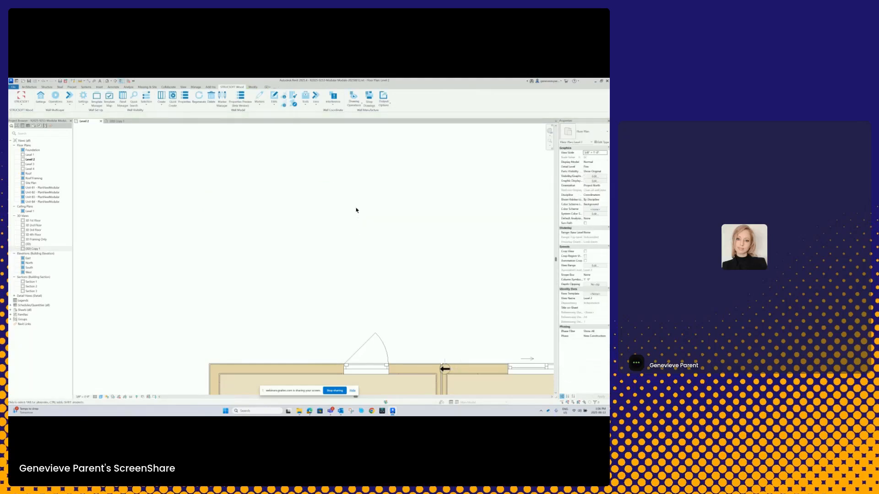
# - Switch the STRUCSOFT Wood tools from the wall toolset to the Module toolset
pyautogui.scroll(-5, 328, 220)
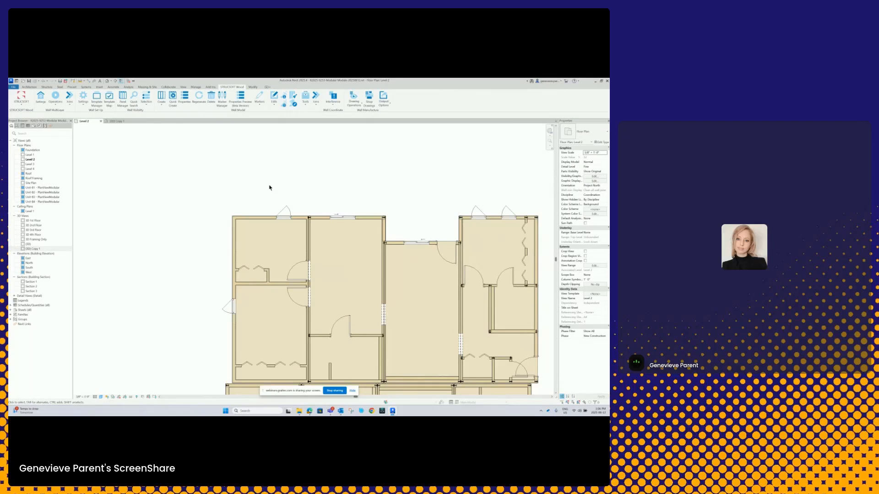
pyautogui.moveTo(290, 255); pyautogui.dragTo(245, 205, button='middle')
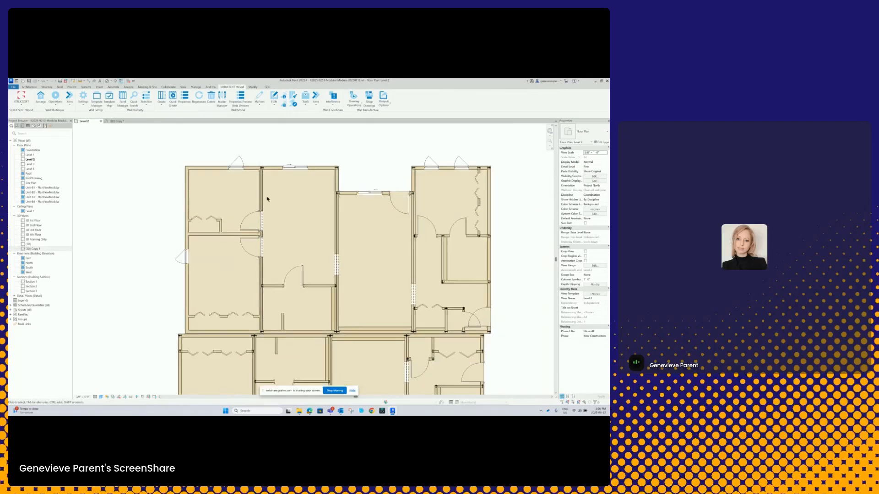
pyautogui.scroll(-2, 301, 214)
pyautogui.moveTo(303, 216); pyautogui.dragTo(236, 189, button='middle')
pyautogui.scroll(-1, 247, 191)
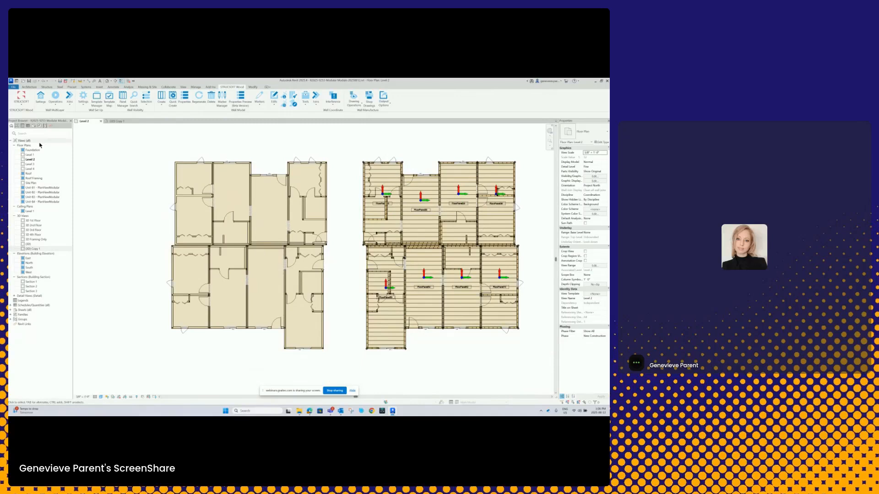
pyautogui.click(21, 107)
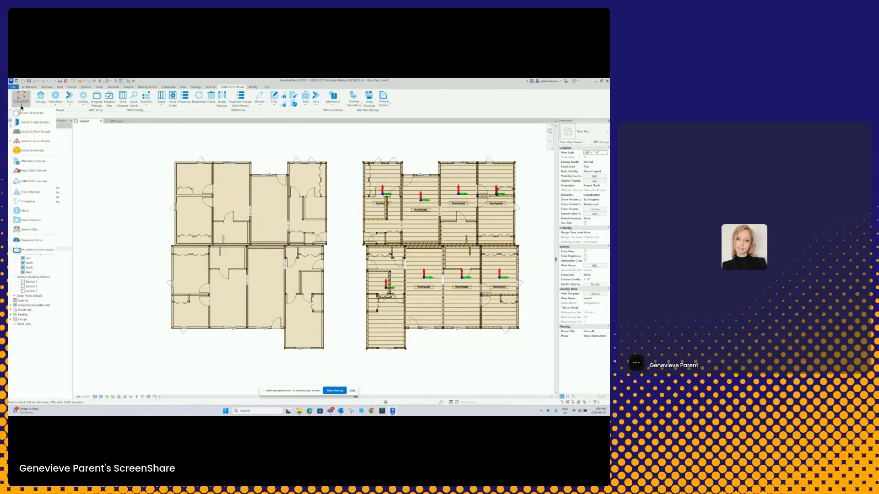
pyautogui.click(17, 152)
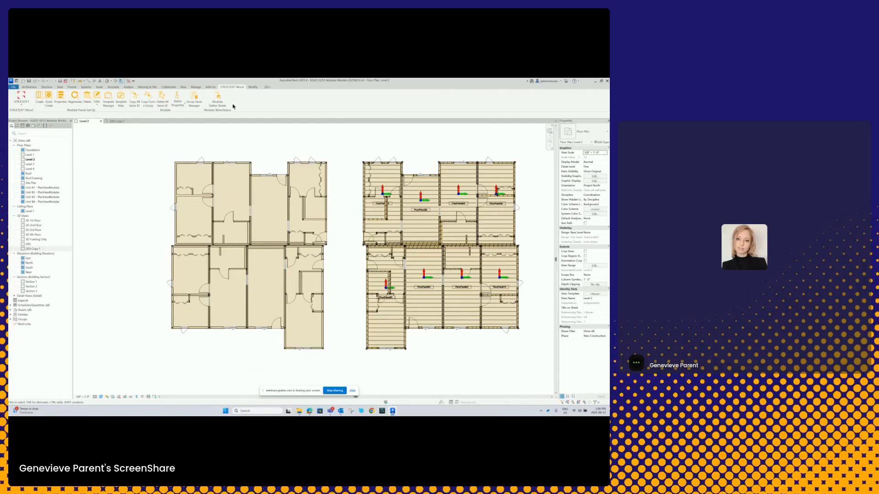
# - Select the upper-left unit's model group in the Level 2 plan and examine it in the existing 3D view copy
pyautogui.moveTo(241, 212); pyautogui.dragTo(302, 228, button='middle')
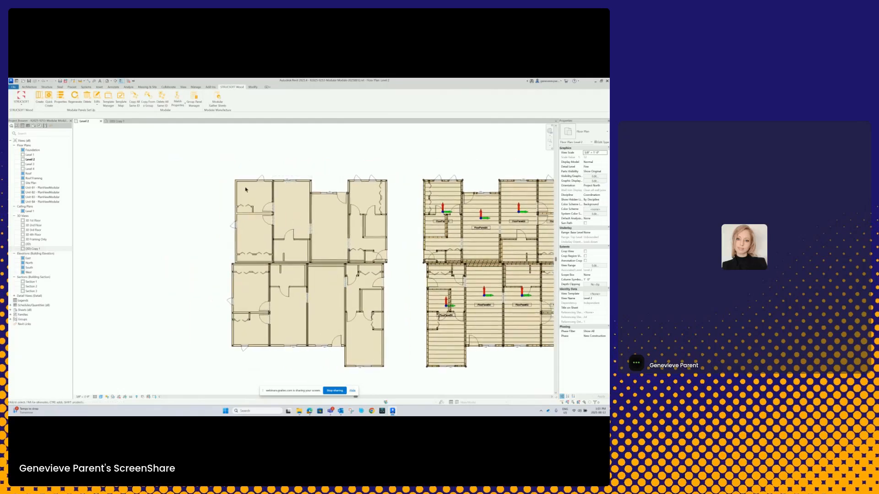
pyautogui.scroll(1, 245, 181)
pyautogui.scroll(2, 239, 191)
pyautogui.moveTo(253, 183); pyautogui.dragTo(217, 174, button='middle')
pyautogui.click(213, 177)
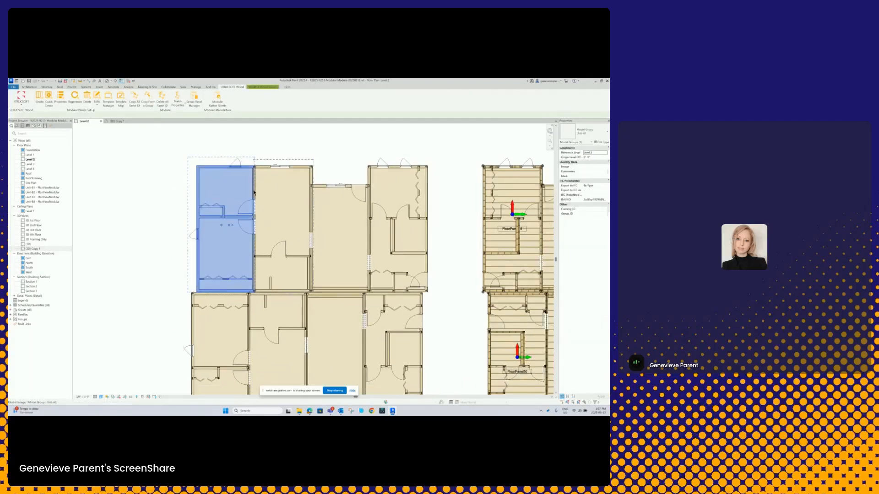
pyautogui.click(117, 121)
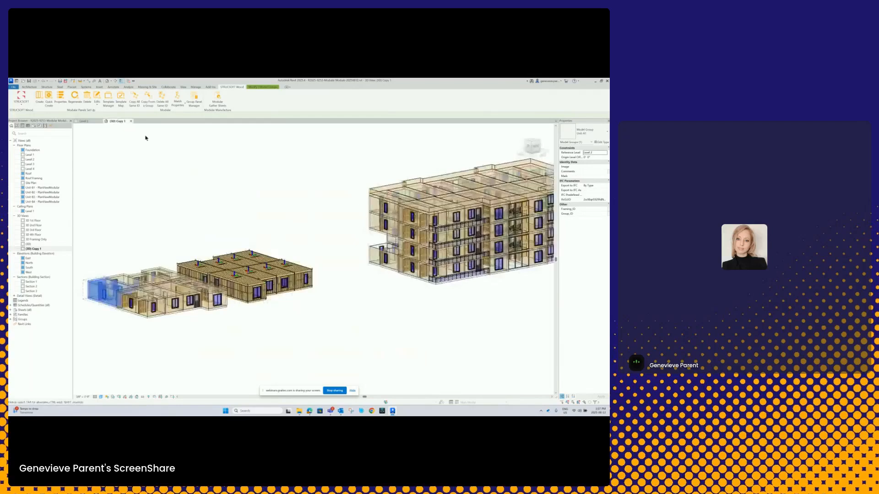
pyautogui.scroll(4, 207, 262)
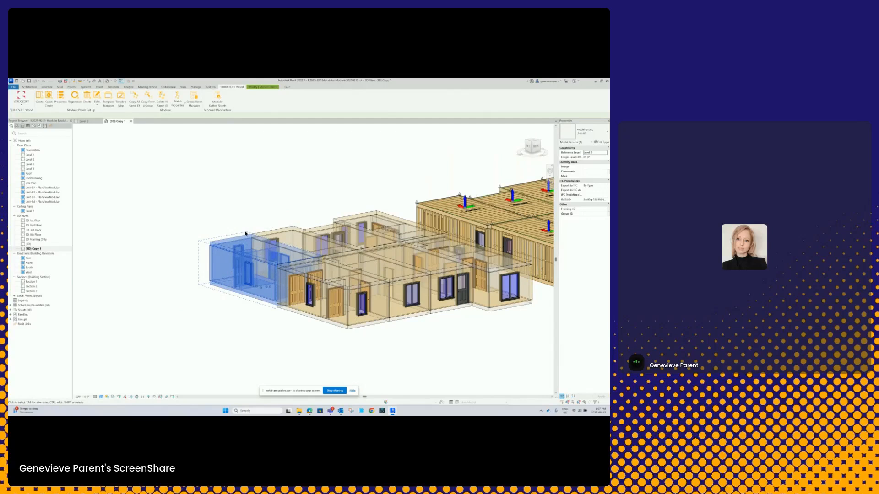
pyautogui.scroll(3, 310, 296)
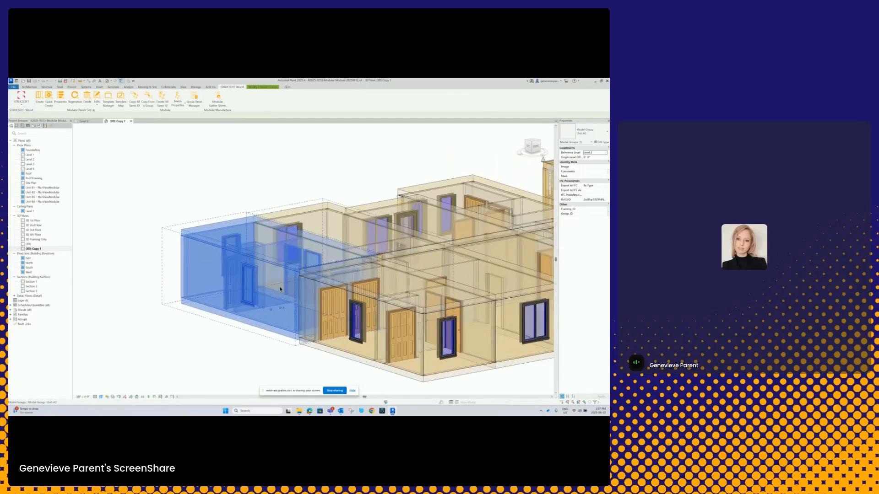
pyautogui.moveTo(311, 296); pyautogui.dragTo(277, 293, button='middle')
pyautogui.scroll(-1, 278, 293)
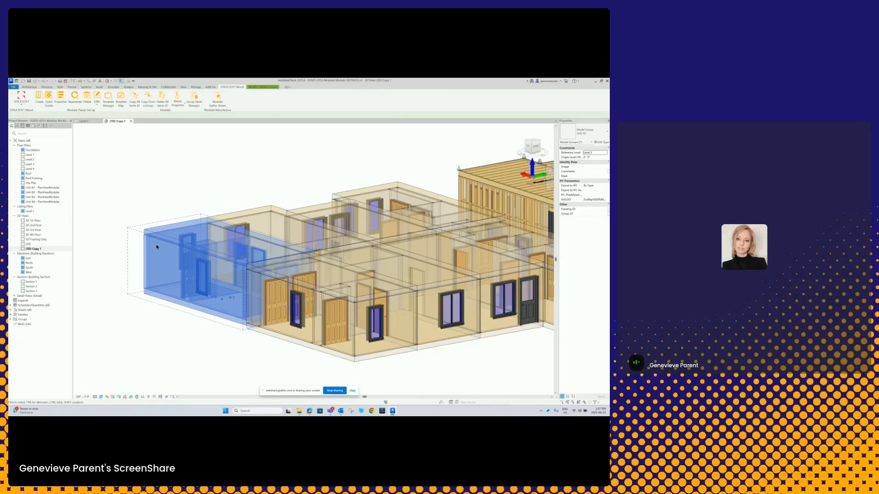
# - Return to the Level 2 plan, compare the separate unit layouts with the full building plan, and clear the selection
pyautogui.click(84, 121)
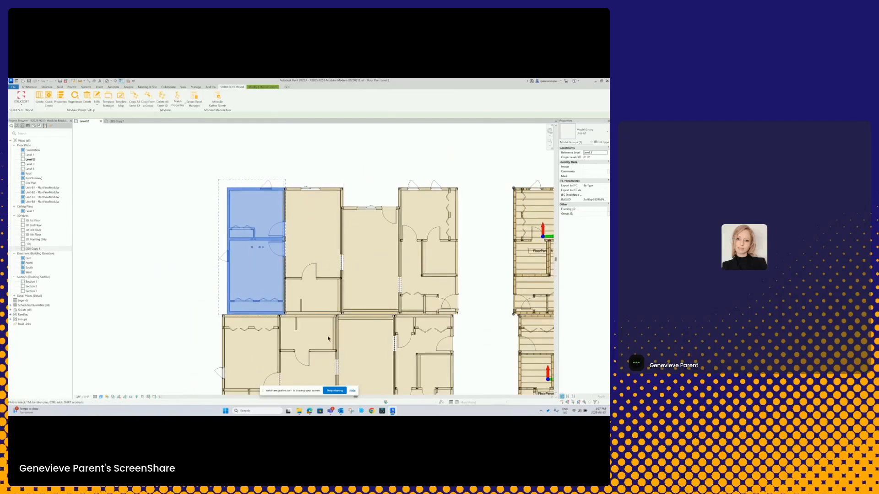
pyautogui.scroll(-6, 290, 251)
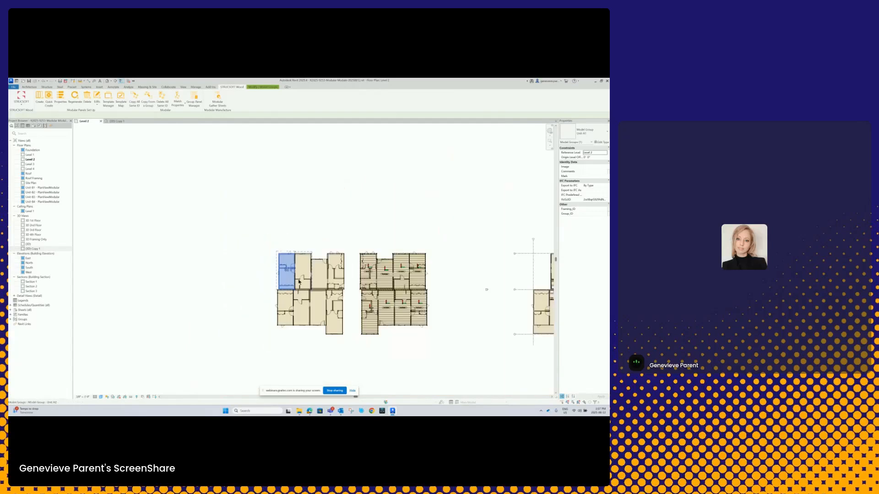
pyautogui.scroll(4, 425, 239)
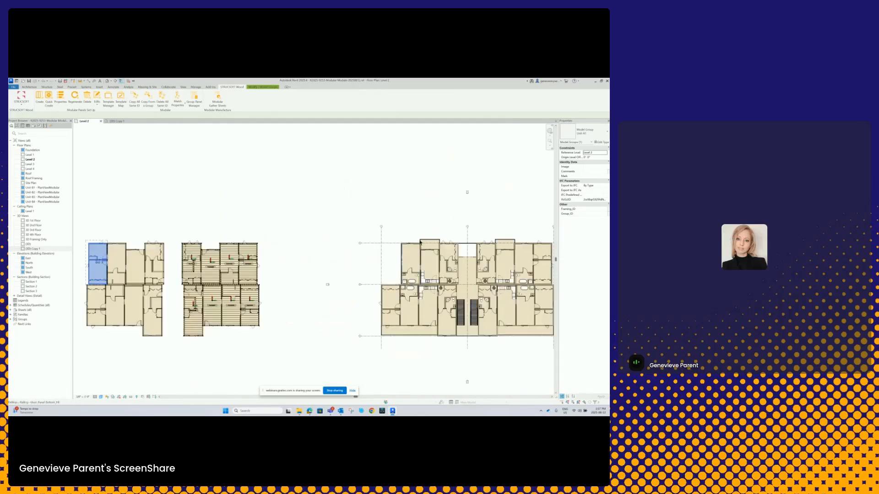
pyautogui.scroll(3, 396, 275)
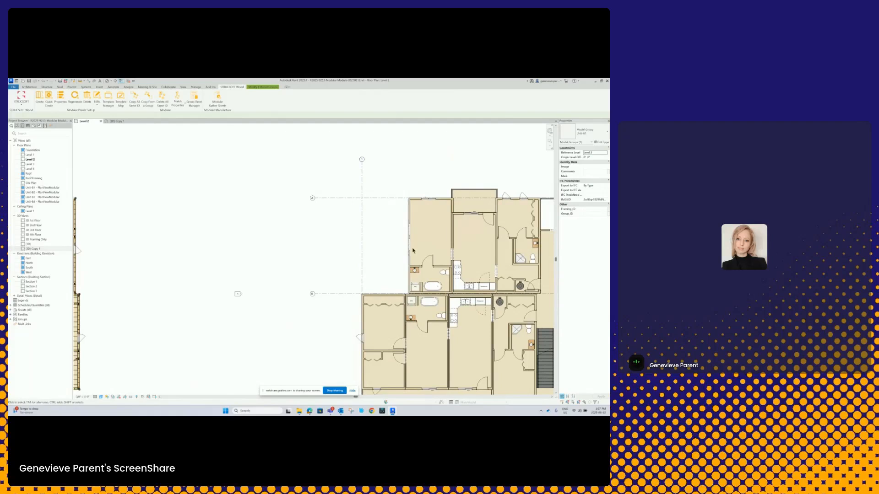
pyautogui.scroll(-5, 375, 234)
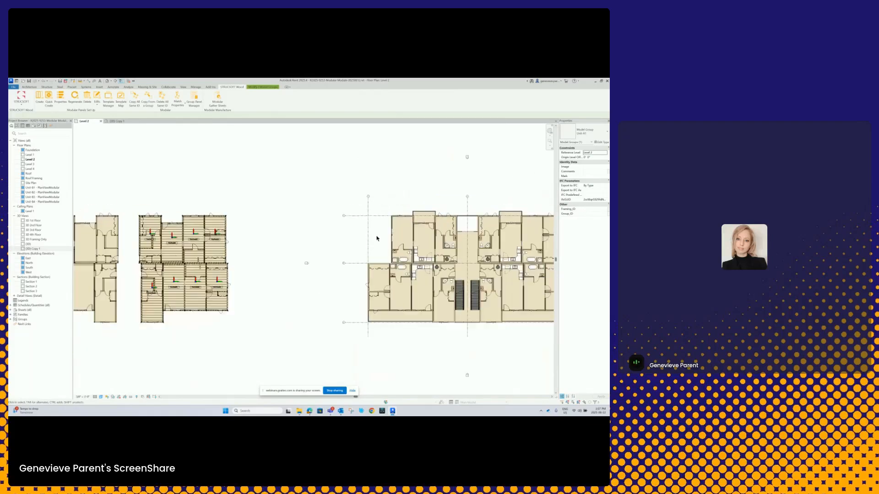
pyautogui.moveTo(313, 264); pyautogui.dragTo(443, 251, button='middle')
pyautogui.click(298, 175)
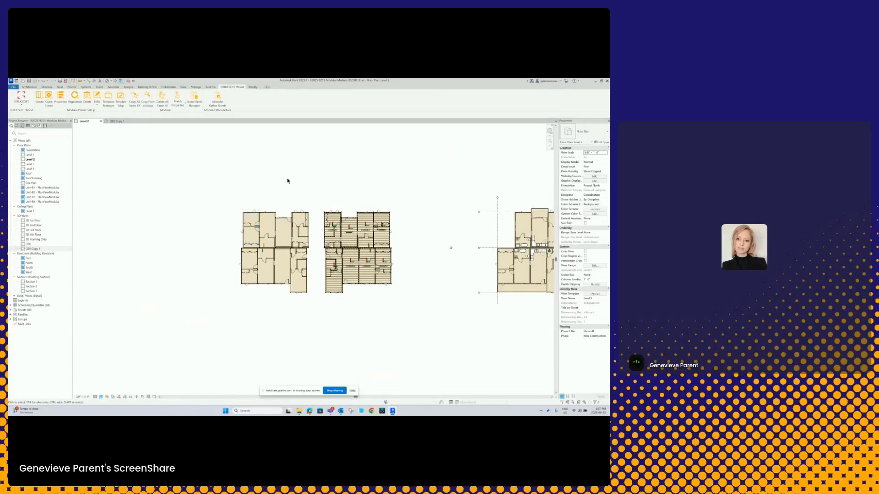
# - Highlight the extent of the unframed layout's upper-left model group in plan, and deselect it
pyautogui.scroll(1, 234, 257)
pyautogui.moveTo(234, 256); pyautogui.dragTo(328, 263, button='middle')
pyautogui.scroll(8, 364, 226)
pyautogui.moveTo(351, 224); pyautogui.dragTo(284, 231, button='middle')
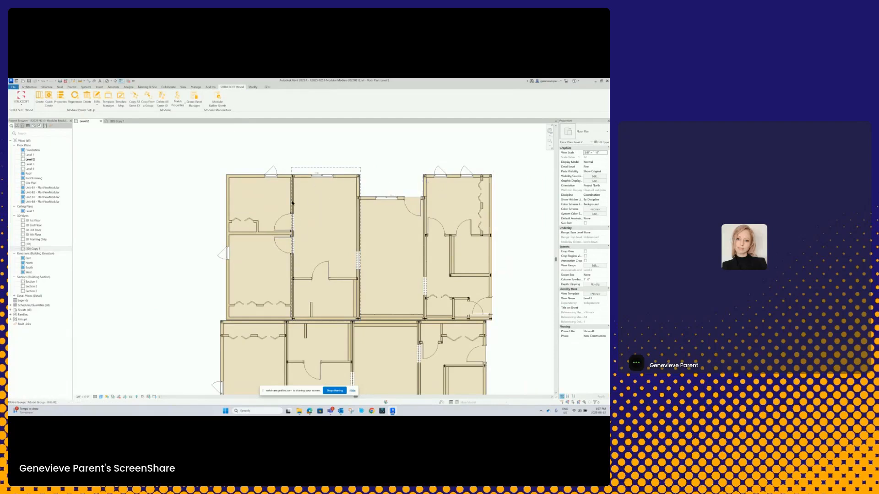
pyautogui.click(251, 252)
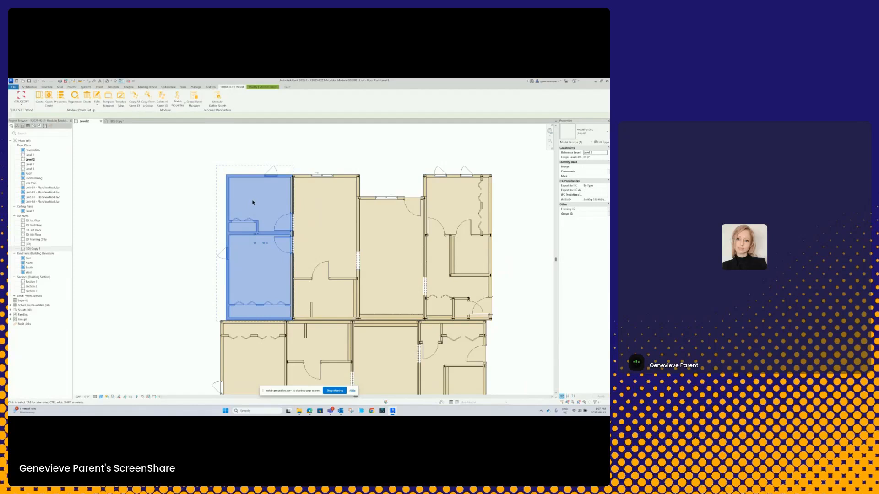
pyautogui.click(208, 181)
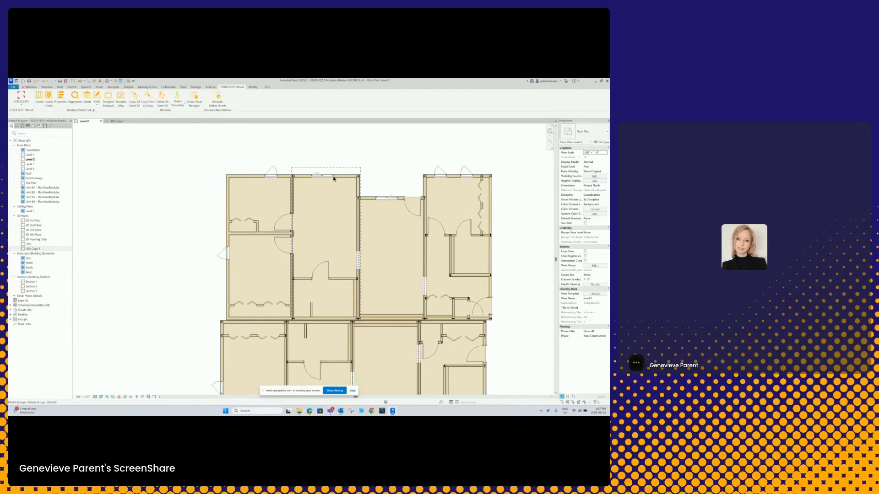
# - Try to copy the unframed layout's upper-left model group toward the full building plan, using its outer wall corner as base point
pyautogui.scroll(-3, 355, 203)
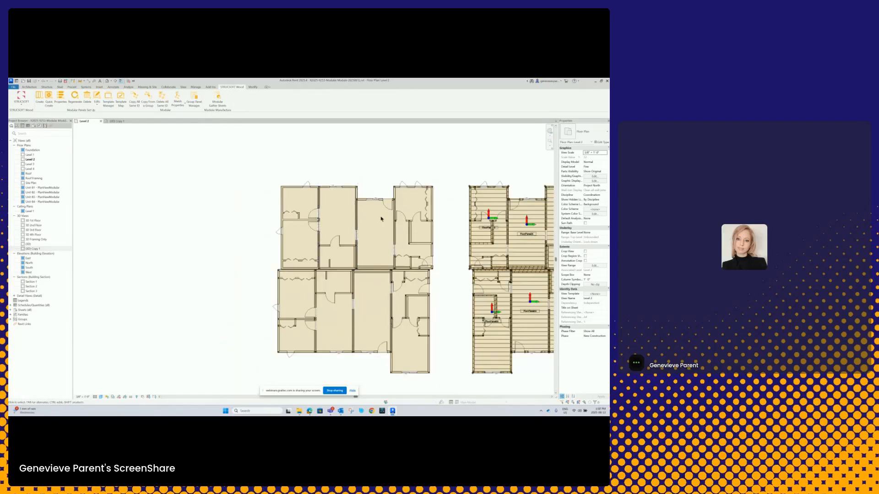
pyautogui.scroll(5, 290, 186)
pyautogui.click(276, 189)
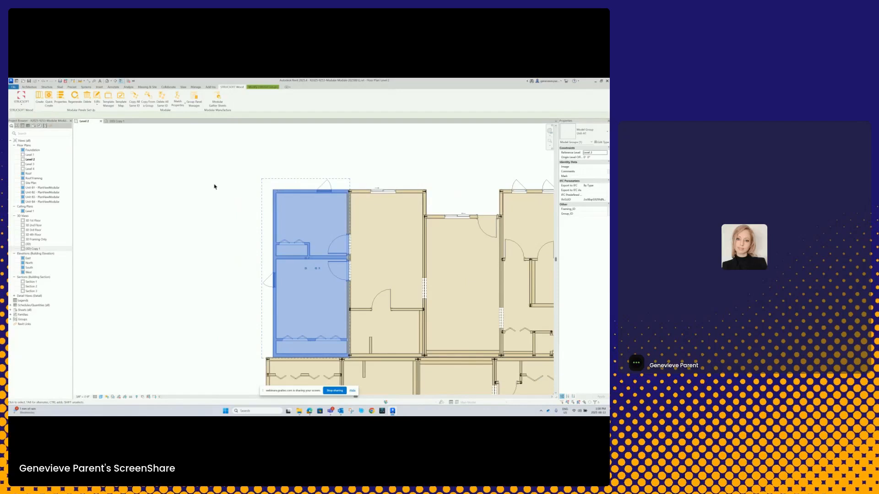
pyautogui.click(254, 87)
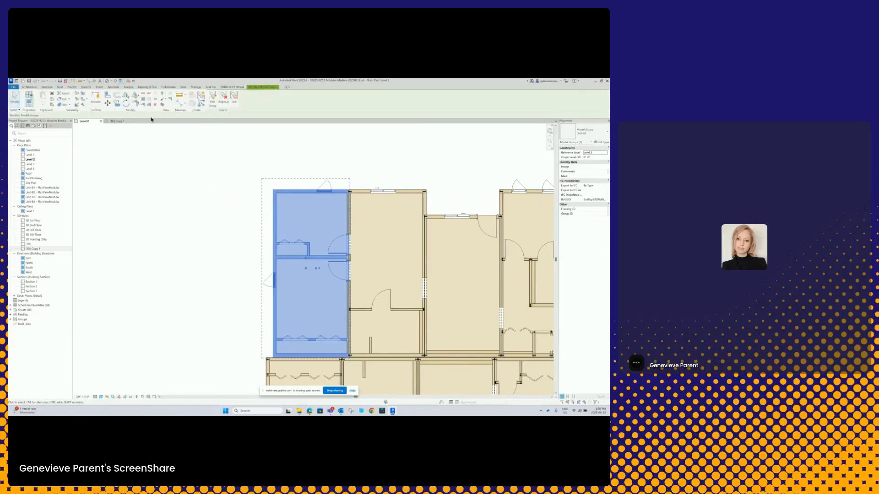
pyautogui.press('m')
pyautogui.press('v')
pyautogui.scroll(2, 344, 197)
pyautogui.scroll(6, 346, 200)
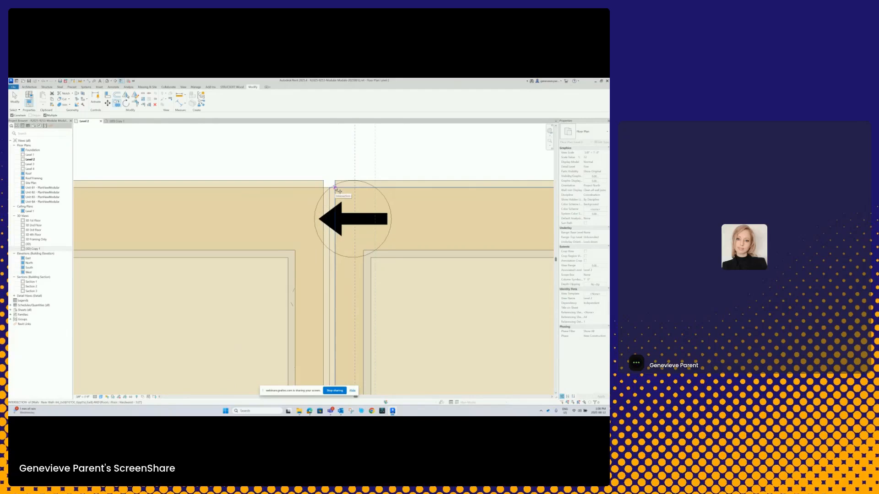
pyautogui.scroll(-5, 338, 189)
pyautogui.scroll(-8, 337, 188)
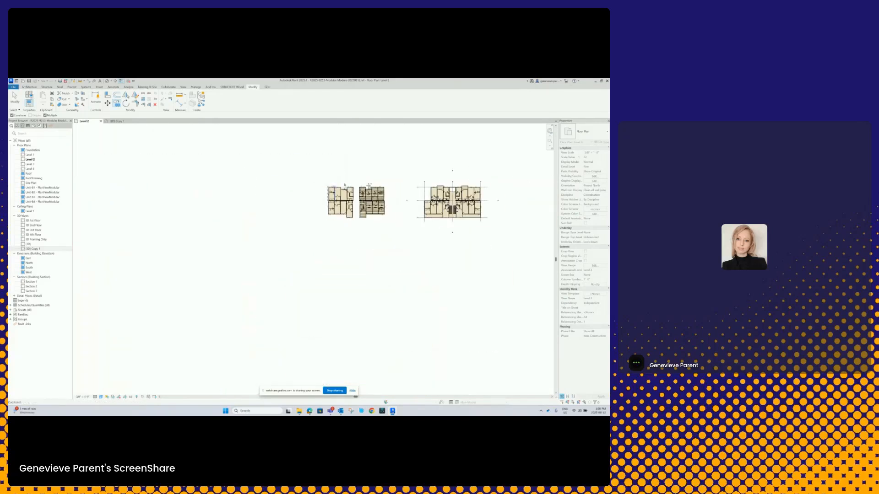
pyautogui.scroll(6, 428, 187)
pyautogui.scroll(-8, 431, 203)
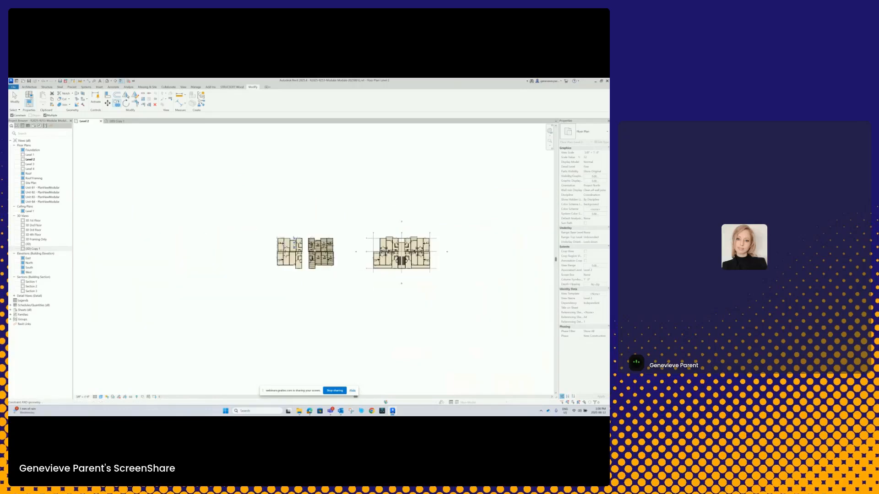
pyautogui.scroll(6, 283, 240)
# - Reselect the upper-left model group and try to copy it from the wall intersection shared with the neighbouring unit
pyautogui.moveTo(269, 236); pyautogui.dragTo(304, 224, button='middle')
pyautogui.click(304, 224)
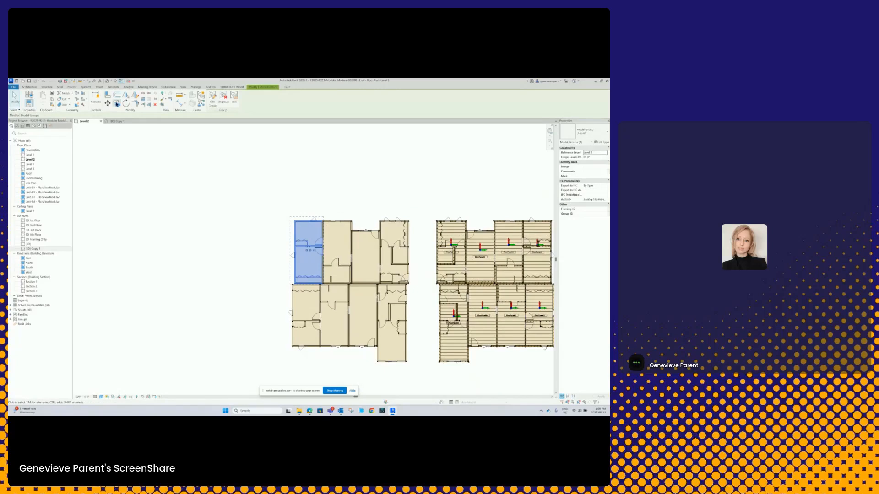
pyautogui.press('Escape')
pyautogui.scroll(8, 330, 234)
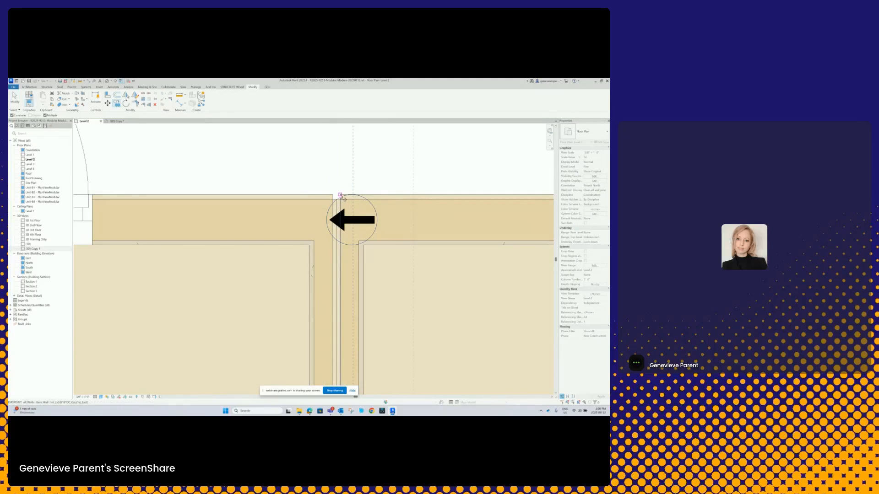
pyautogui.scroll(-6, 341, 200)
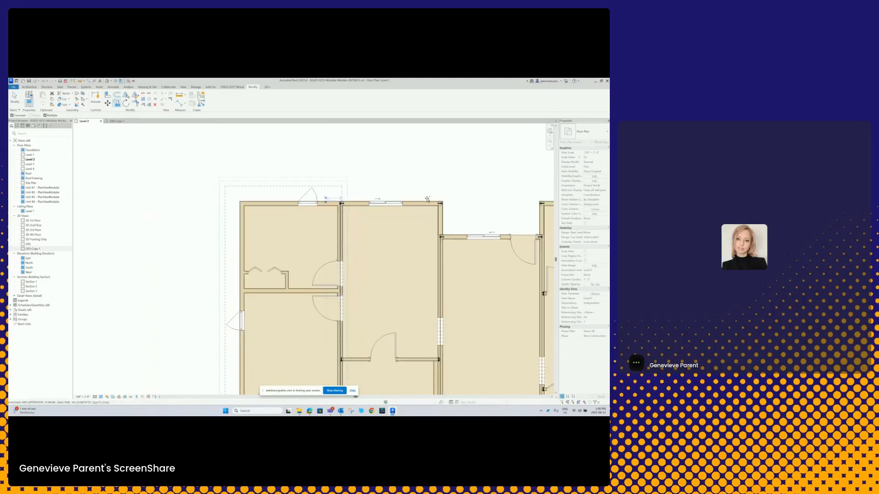
pyautogui.scroll(-1, 360, 233)
pyautogui.press('Escape')
pyautogui.press('Escape')
# - Try to copy the upper-left model group into the blank area to the left of the unframed layout
pyautogui.click(308, 213)
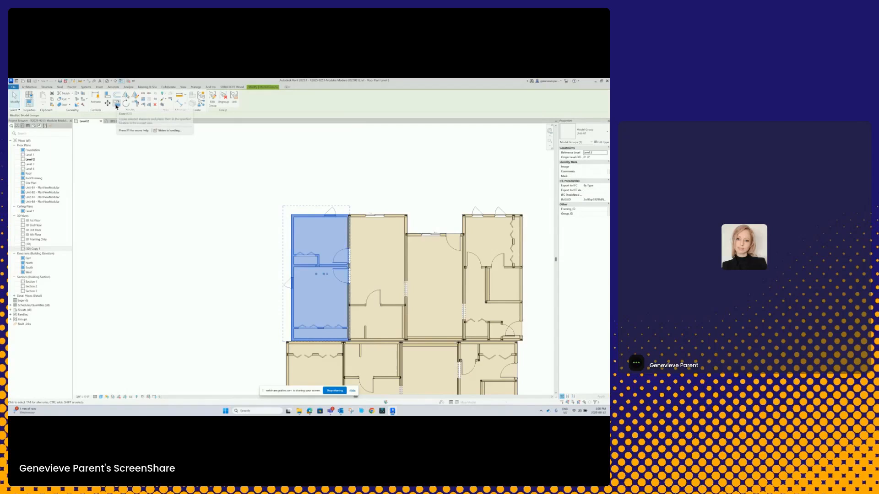
pyautogui.scroll(-3, 171, 173)
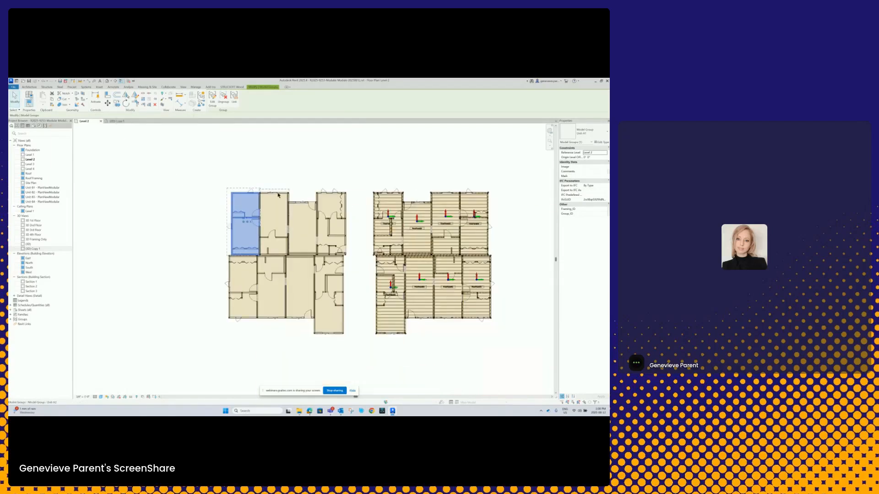
pyautogui.moveTo(142, 189); pyautogui.dragTo(225, 195, button='middle')
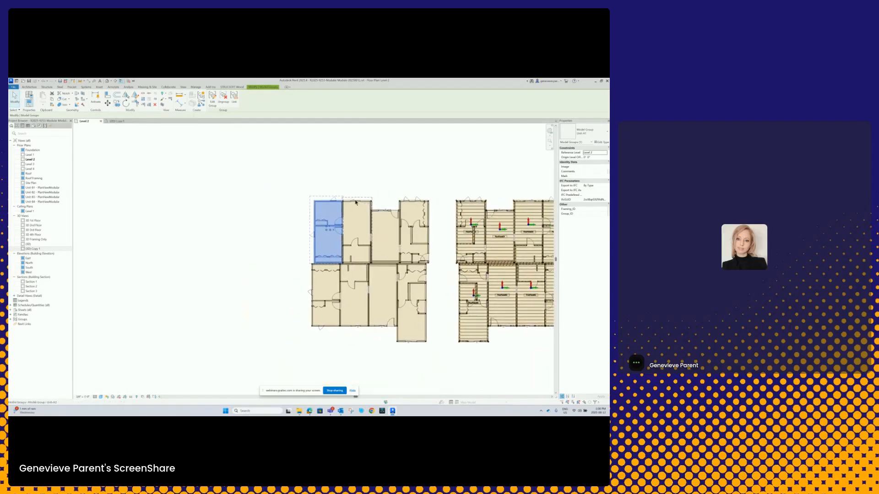
pyautogui.click(117, 105)
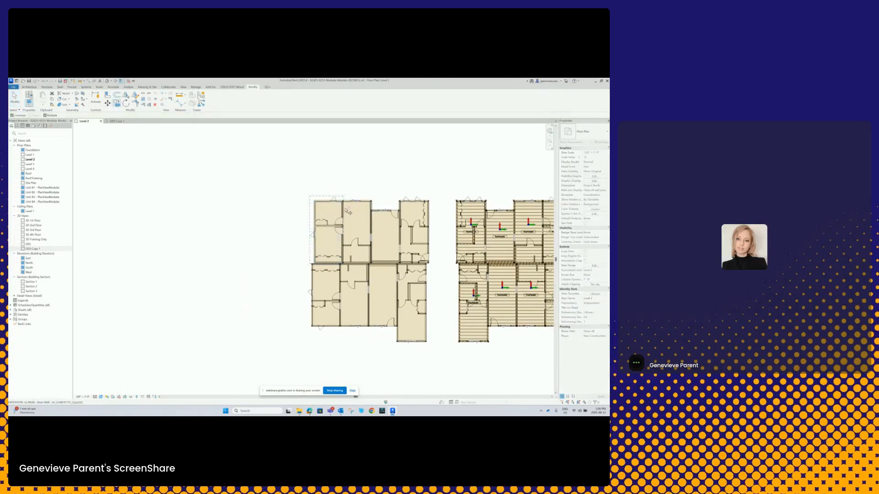
pyautogui.scroll(5, 320, 192)
pyautogui.moveTo(389, 245); pyautogui.dragTo(291, 175, button='middle')
pyautogui.scroll(-6, 293, 174)
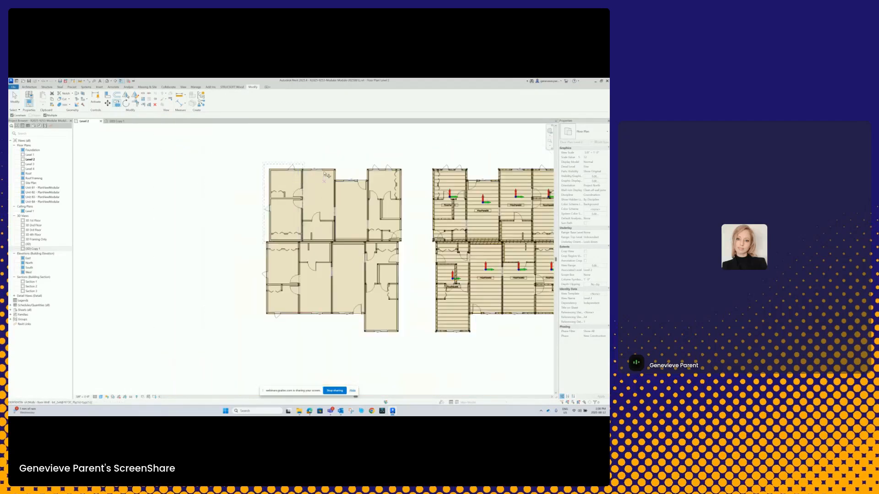
pyautogui.scroll(1, 306, 171)
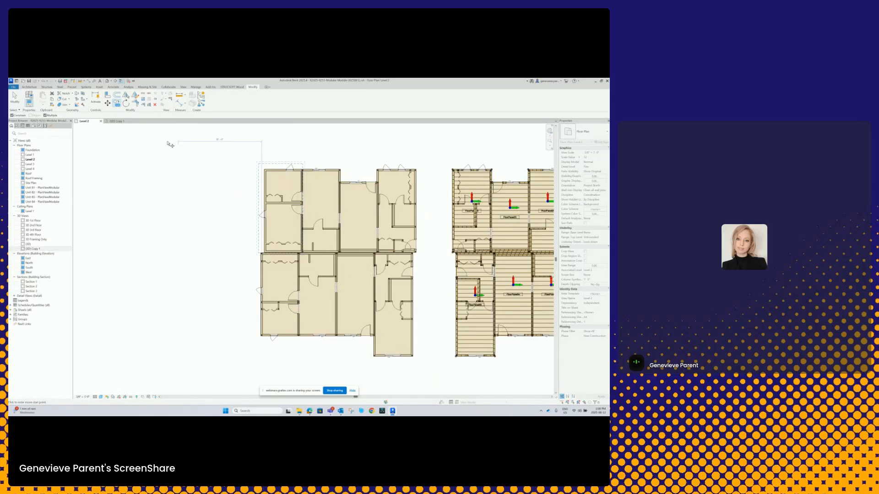
pyautogui.press('Escape')
pyautogui.press('Escape')
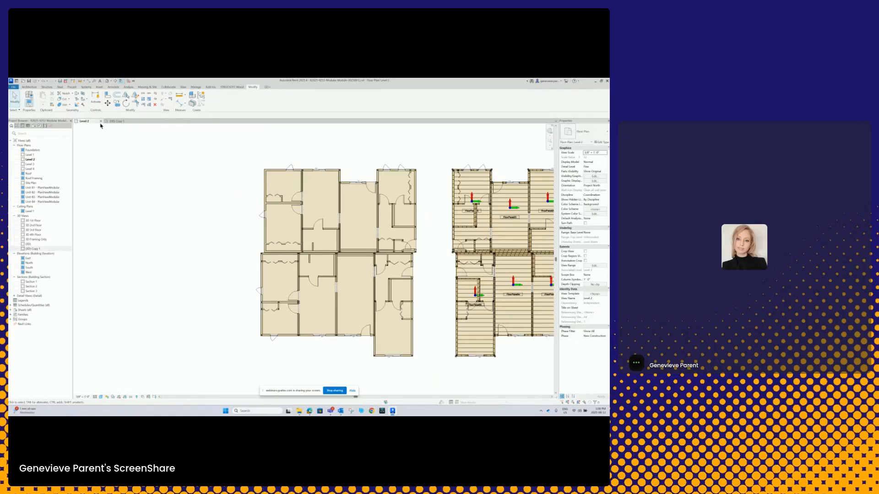
# - Open the Level 1 floor plan, examine the building layout there, and close the plan
pyautogui.scroll(-2, 191, 205)
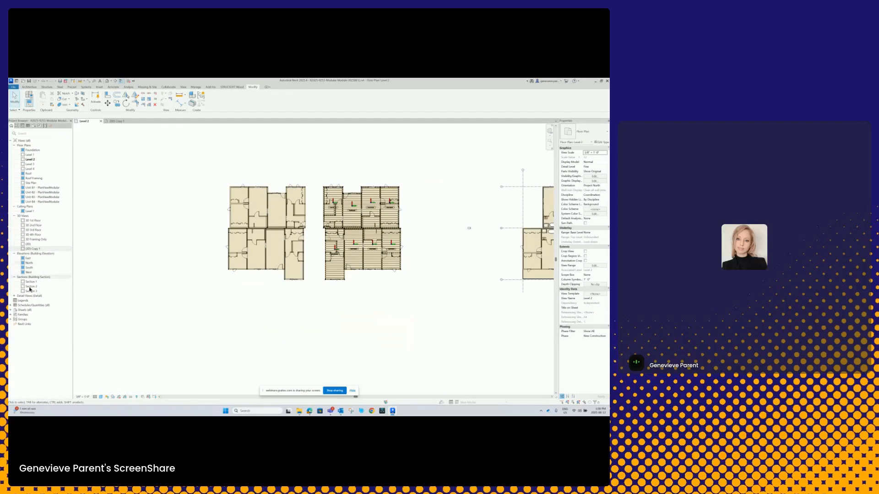
pyautogui.click(32, 156)
pyautogui.doubleClick(32, 156)
pyautogui.scroll(-3, 246, 220)
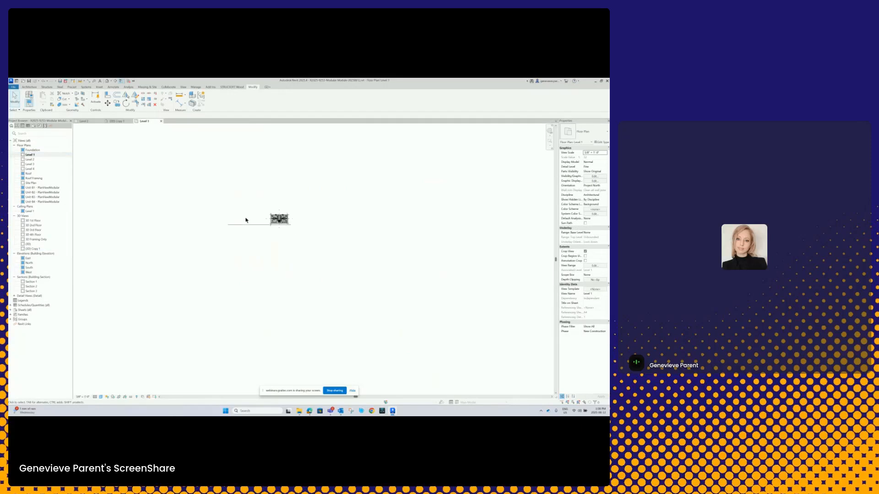
pyautogui.scroll(2, 322, 210)
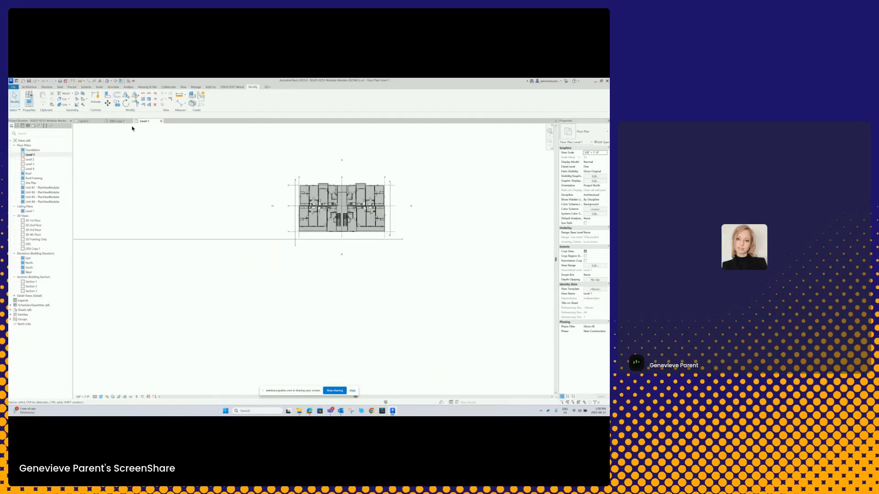
pyautogui.click(161, 122)
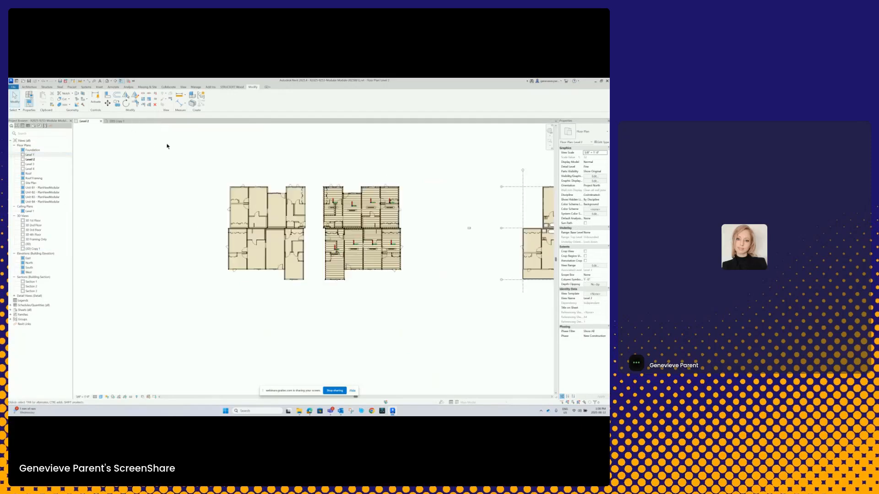
# - Try to copy the upper-left model group into the blank area above the unframed layout from its wall corner
pyautogui.click(241, 206)
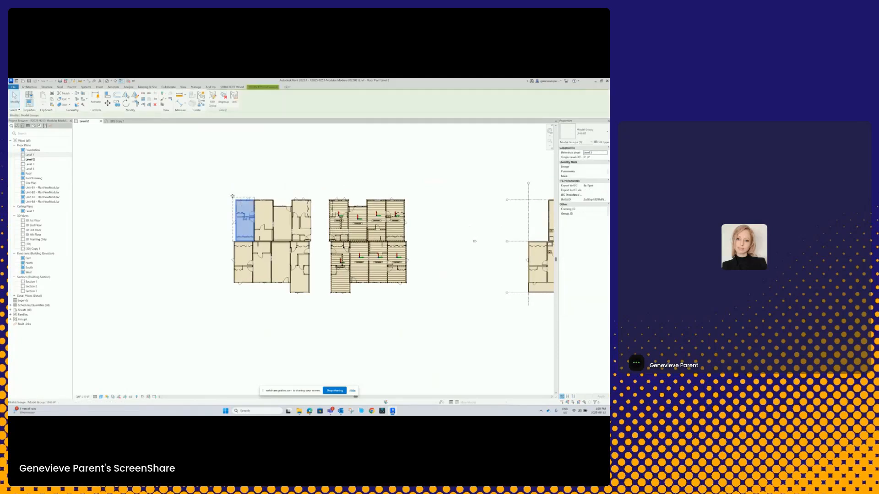
pyautogui.click(115, 105)
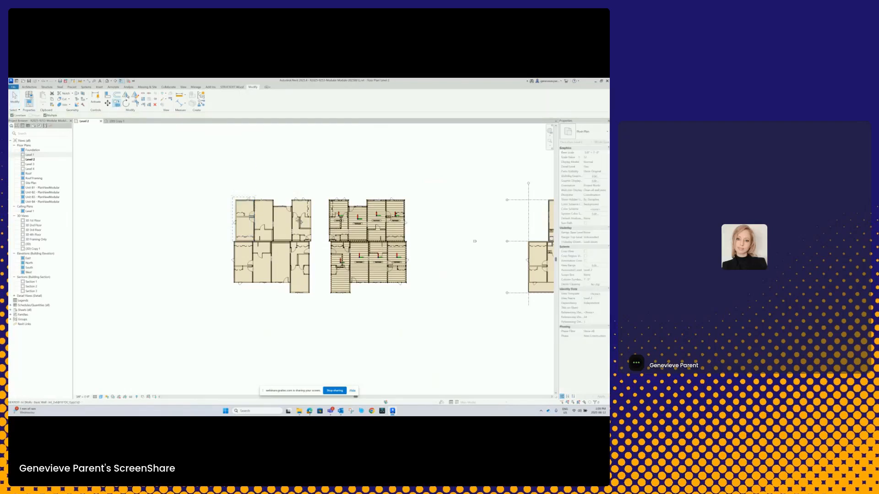
pyautogui.scroll(4, 267, 207)
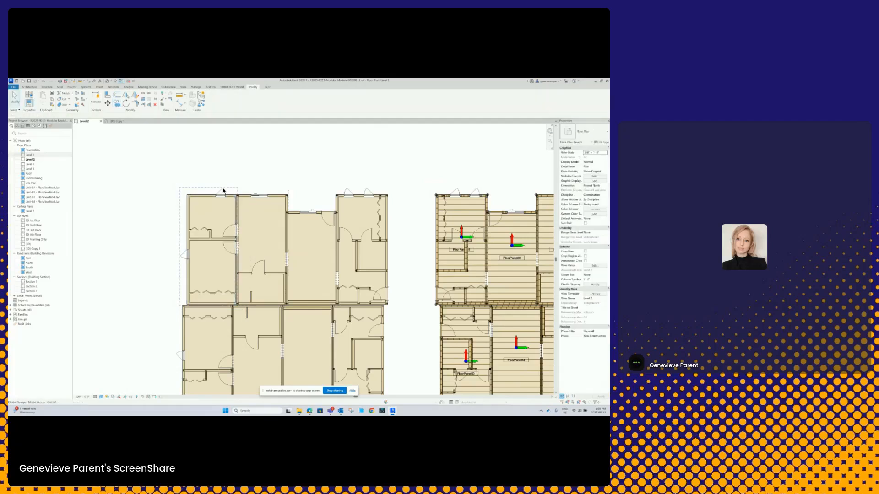
pyautogui.click(211, 197)
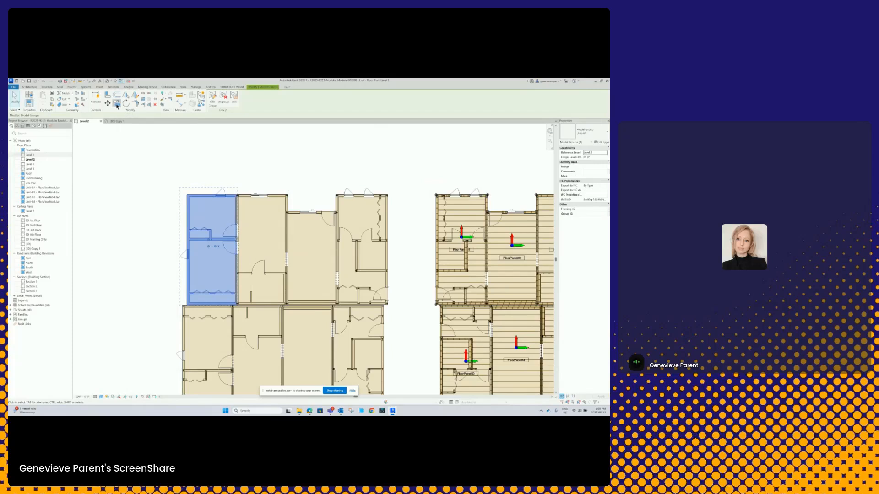
pyautogui.press('Escape')
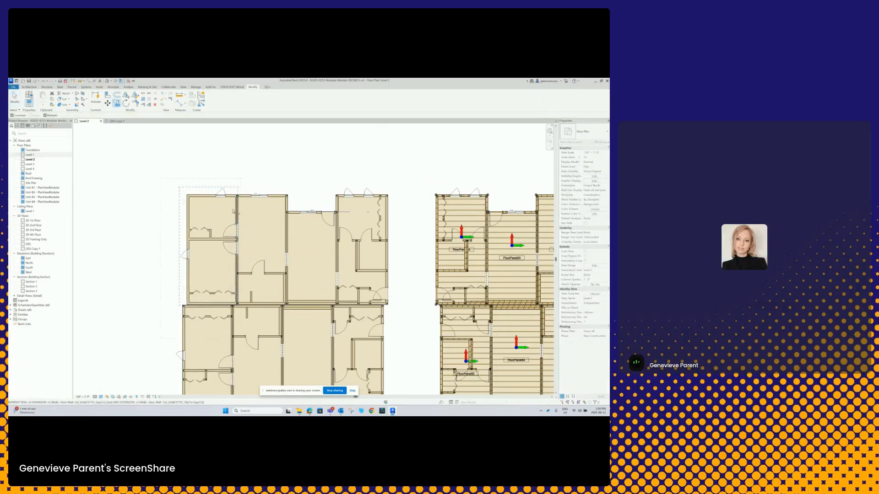
pyautogui.scroll(5, 233, 211)
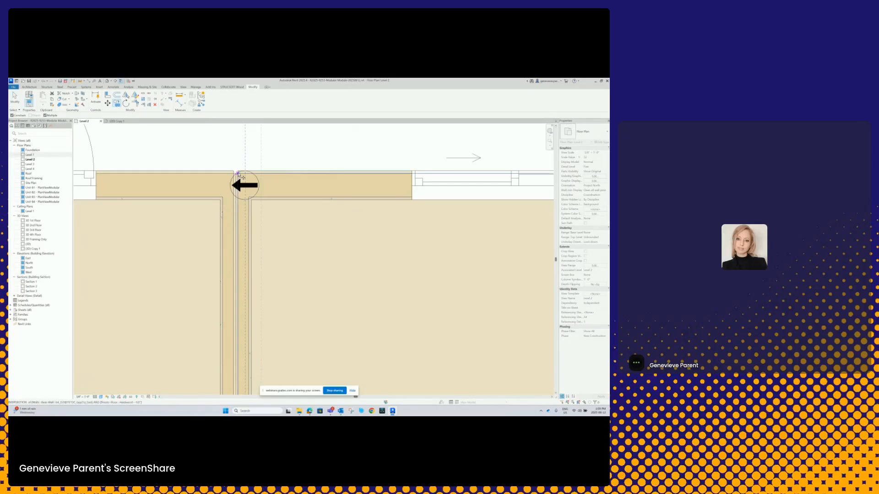
pyautogui.scroll(-8, 239, 175)
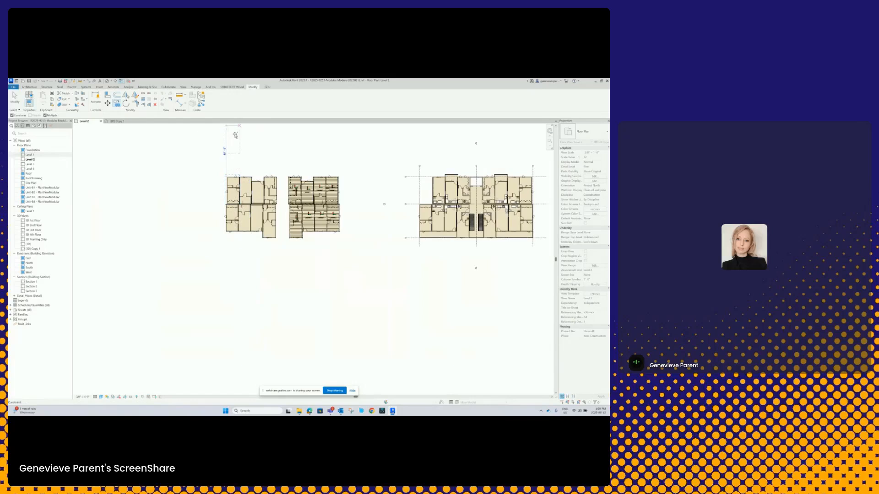
pyautogui.scroll(4, 235, 236)
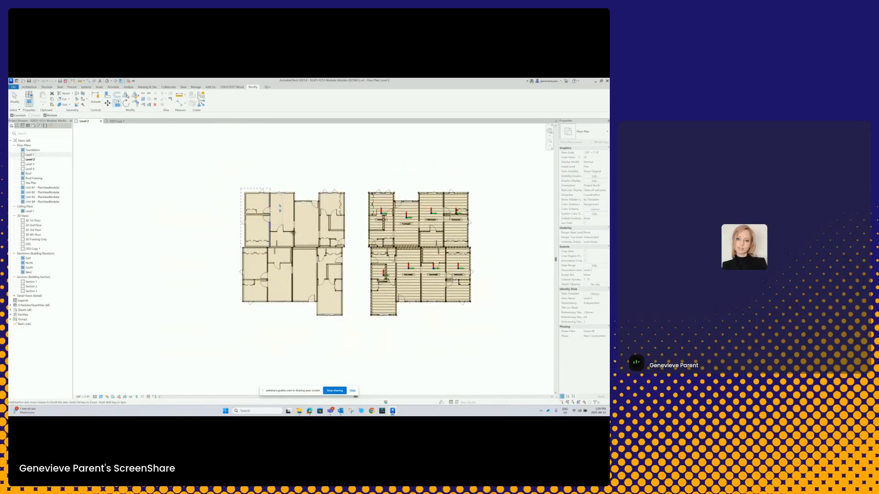
pyautogui.moveTo(283, 205); pyautogui.dragTo(258, 209, button='middle')
# - Select the upper-left model group in the Level 2 plan to show its extent, and deselect it
pyautogui.click(227, 203)
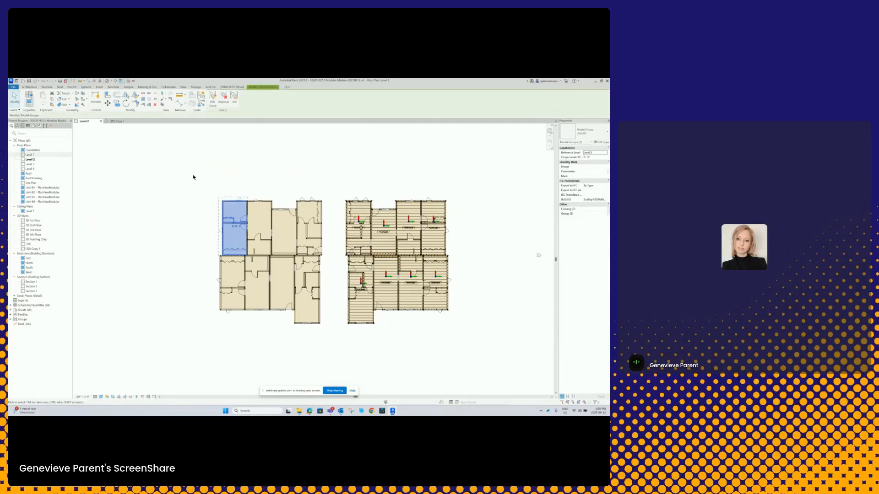
pyautogui.press('Escape')
pyautogui.scroll(2, 449, 210)
pyautogui.scroll(1, 449, 209)
pyautogui.scroll(-4, 449, 210)
pyautogui.click(296, 212)
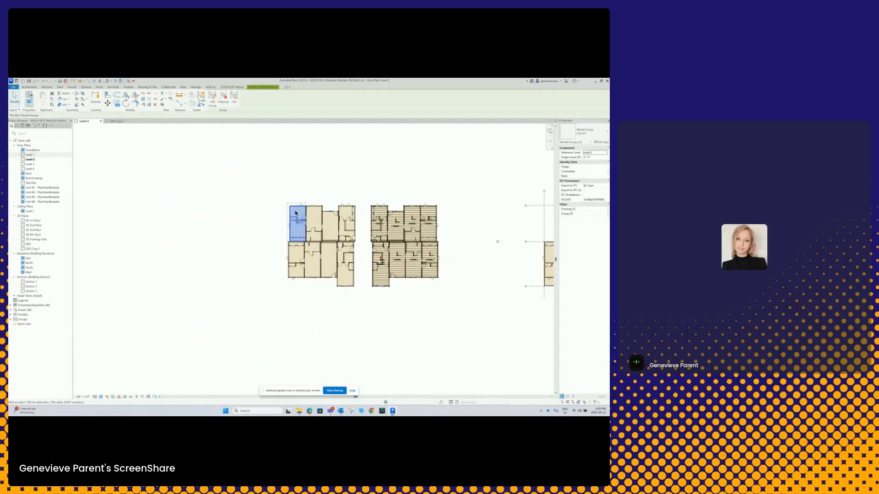
pyautogui.scroll(4, 296, 213)
pyautogui.press('Escape')
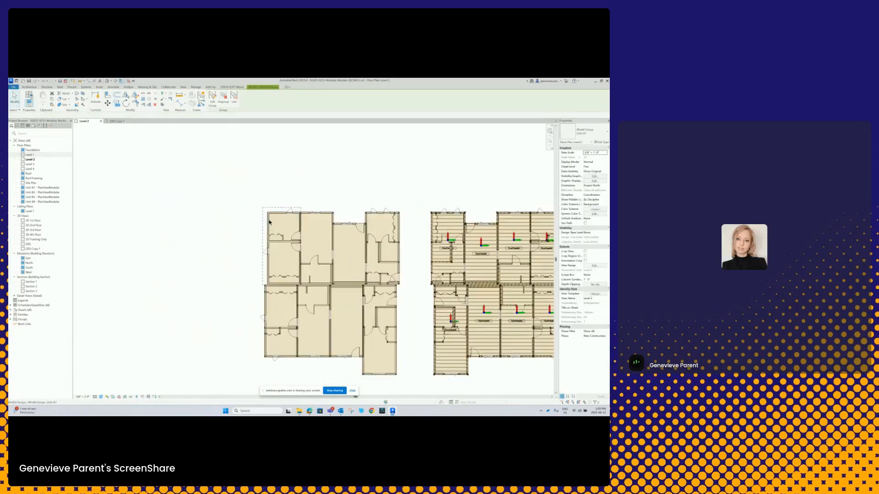
# - Compare the unframed layout with the full building plan and select the door on the outer edge of the upper-left unit there
pyautogui.moveTo(284, 217); pyautogui.dragTo(264, 210, button='middle')
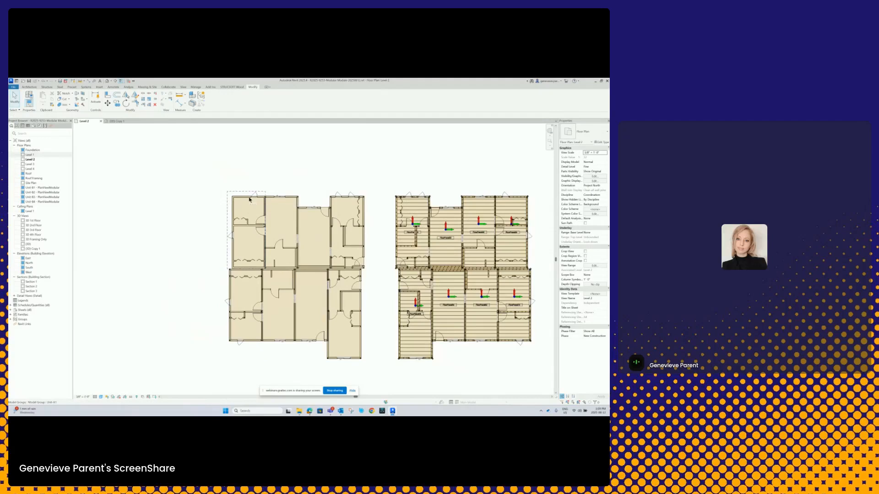
pyautogui.scroll(5, 241, 263)
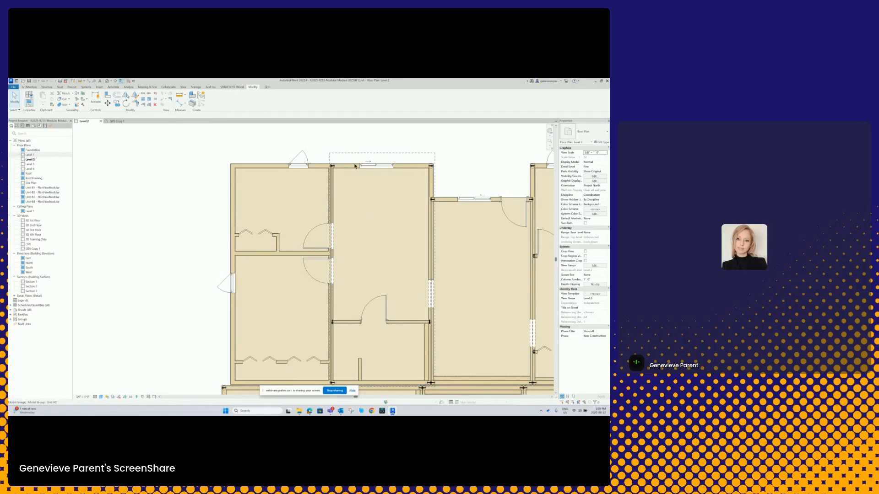
pyautogui.scroll(-6, 256, 226)
pyautogui.moveTo(436, 199); pyautogui.dragTo(344, 222, button='middle')
pyautogui.scroll(4, 358, 218)
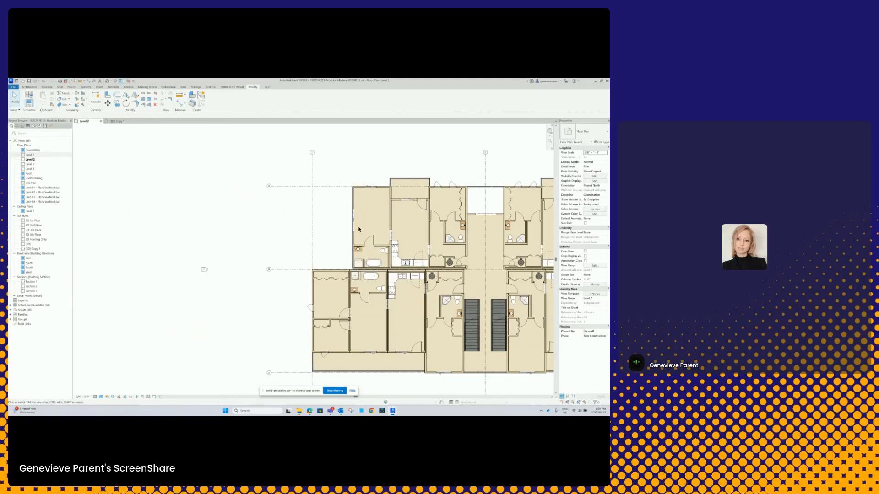
pyautogui.scroll(1, 354, 221)
pyautogui.click(354, 221)
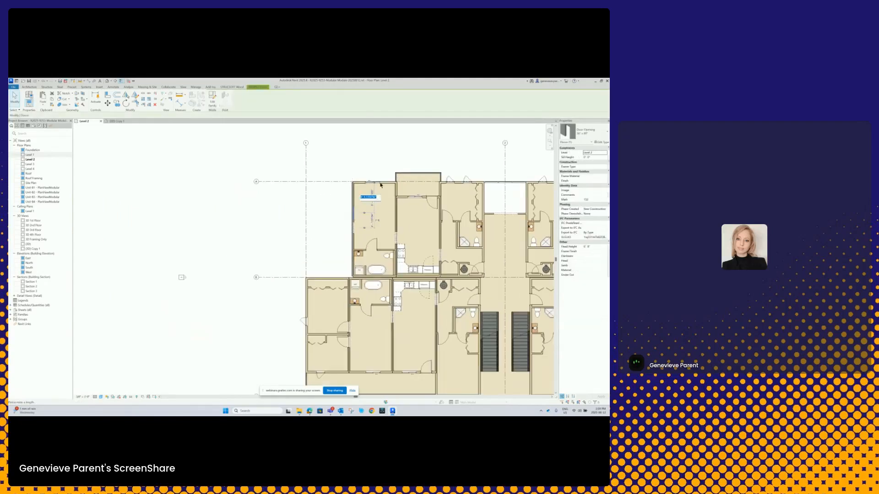
# - Select the upper-left unit group in the full building plan and compare its extent with the unframed layout
pyautogui.click(376, 183)
pyautogui.scroll(-2, 385, 193)
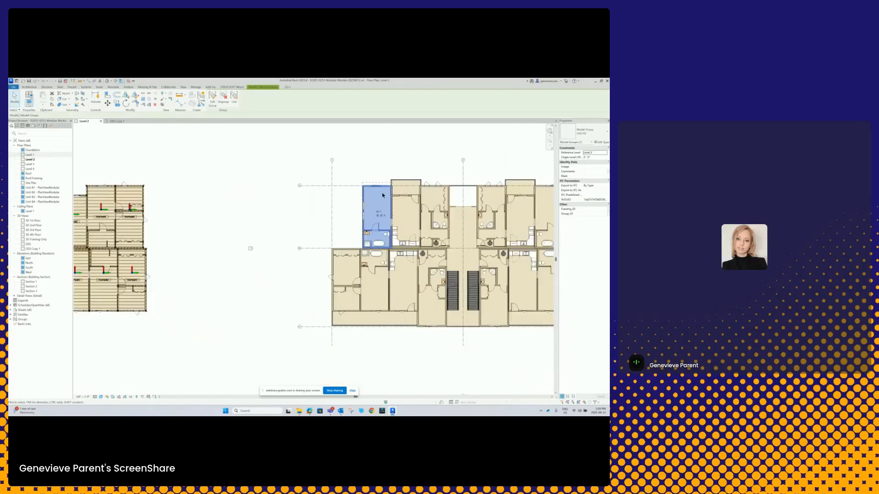
pyautogui.moveTo(246, 186); pyautogui.dragTo(378, 189, button='middle')
pyautogui.click(168, 190)
pyautogui.click(184, 185)
pyautogui.moveTo(184, 185); pyautogui.dragTo(277, 193, button='middle')
pyautogui.scroll(-1, 253, 194)
pyautogui.scroll(6, 232, 204)
pyautogui.scroll(1, 305, 181)
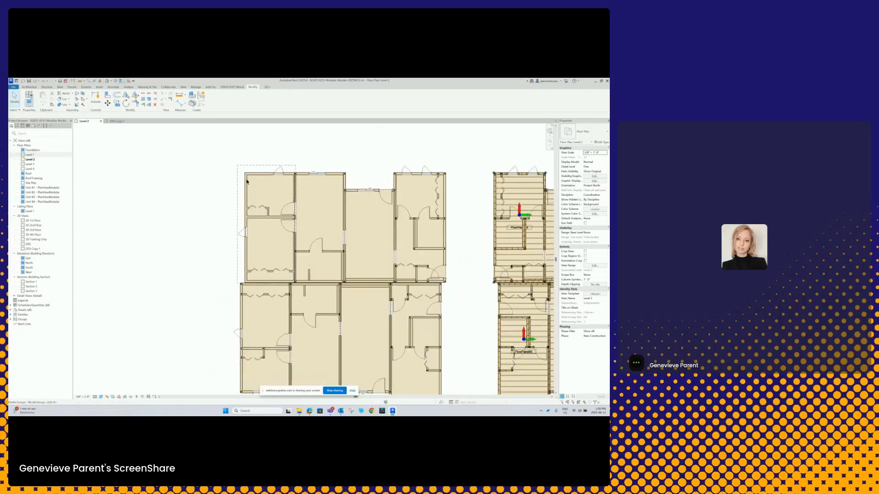
# - Examine the unframed layout's upper units and the matching balcony, kitchen, bathroom and stair areas of the full building plan
pyautogui.scroll(3, 248, 179)
pyautogui.scroll(-6, 257, 190)
pyautogui.scroll(1, 378, 206)
pyautogui.moveTo(378, 206); pyautogui.dragTo(268, 208, button='middle')
pyautogui.scroll(-1, 268, 209)
pyautogui.scroll(5, 433, 208)
pyautogui.moveTo(430, 209); pyautogui.dragTo(282, 201, button='middle')
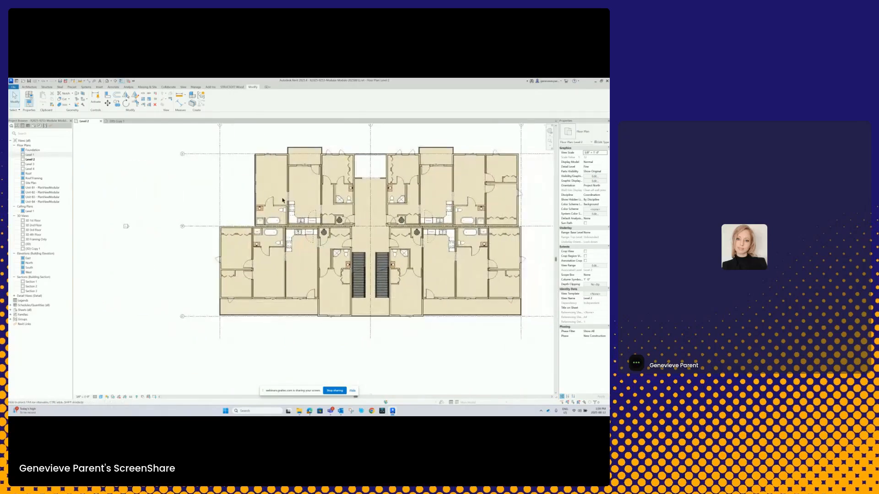
pyautogui.scroll(5, 282, 200)
pyautogui.scroll(-4, 292, 227)
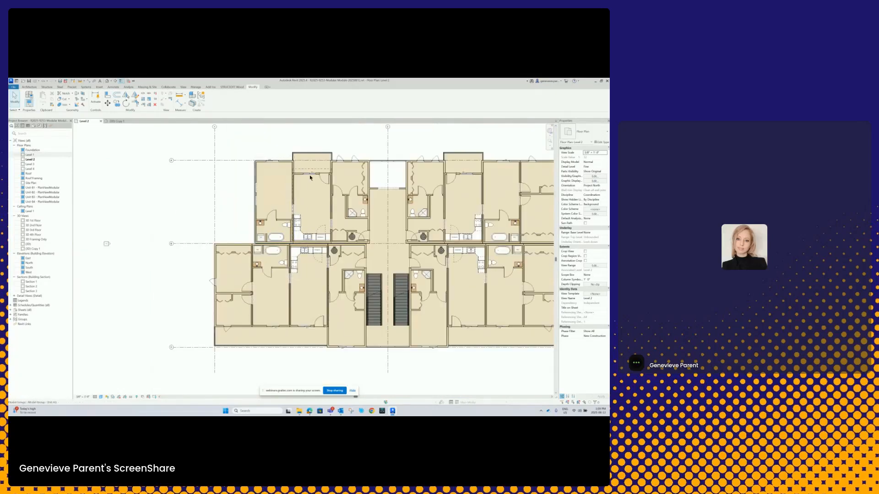
pyautogui.scroll(4, 286, 172)
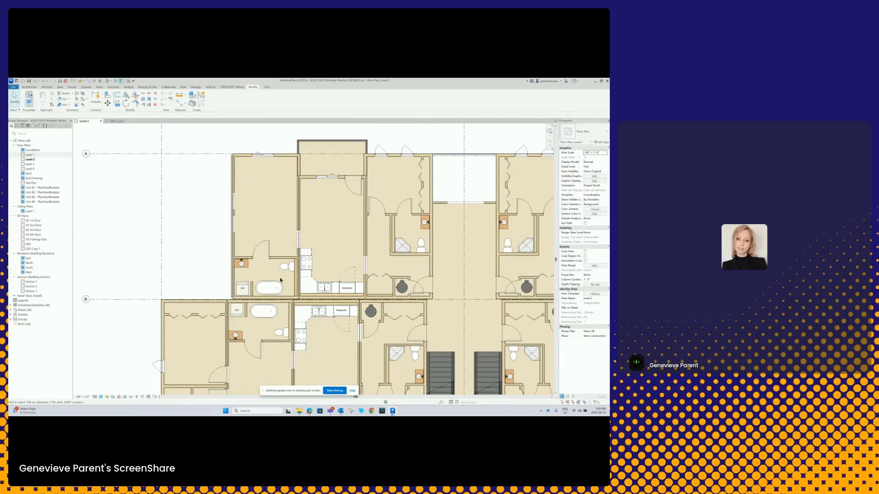
pyautogui.scroll(-1, 395, 218)
pyautogui.moveTo(394, 219); pyautogui.dragTo(301, 152, button='middle')
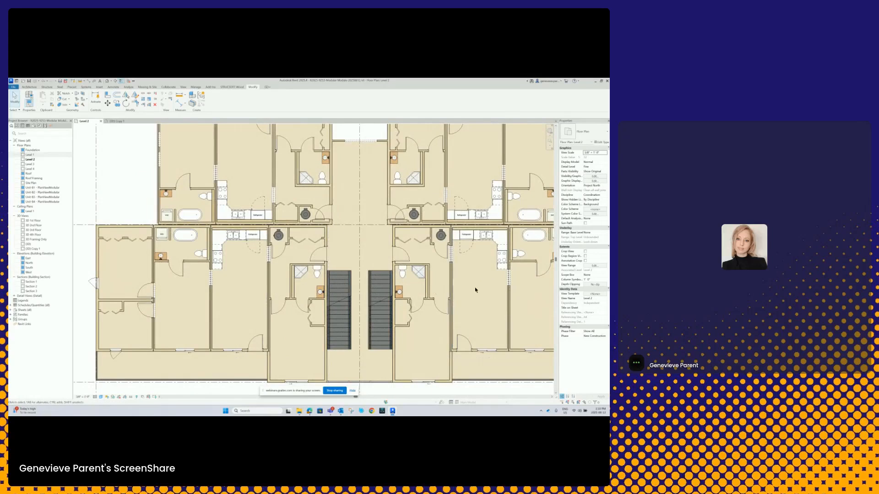
pyautogui.scroll(3, 472, 247)
pyautogui.scroll(-5, 358, 234)
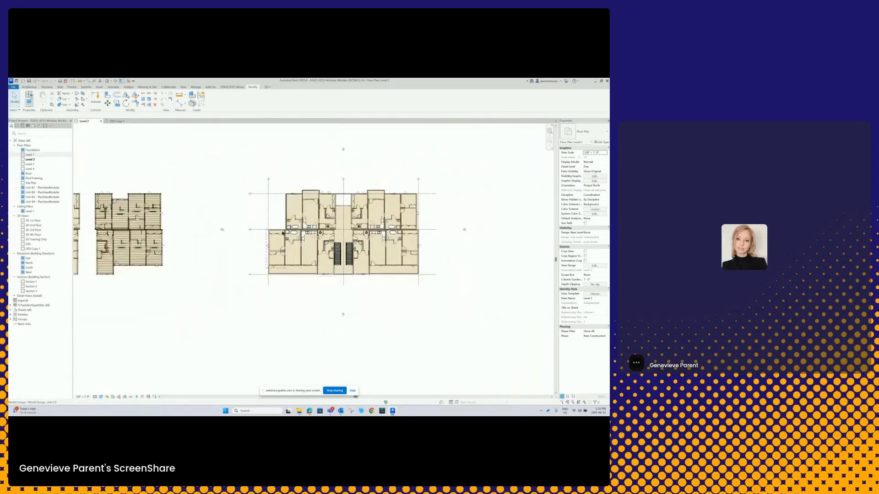
# - Check the short outer wall beside the recessed entrance of the unframed layout's upper-right unit by selecting it, and deselect it
pyautogui.moveTo(284, 233); pyautogui.dragTo(460, 226, button='middle')
pyautogui.scroll(7, 242, 206)
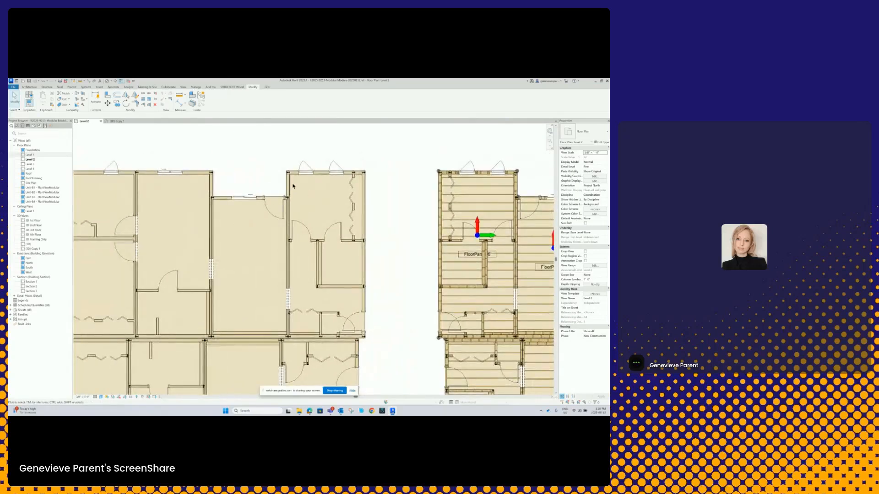
pyautogui.scroll(4, 295, 182)
pyautogui.click(281, 192)
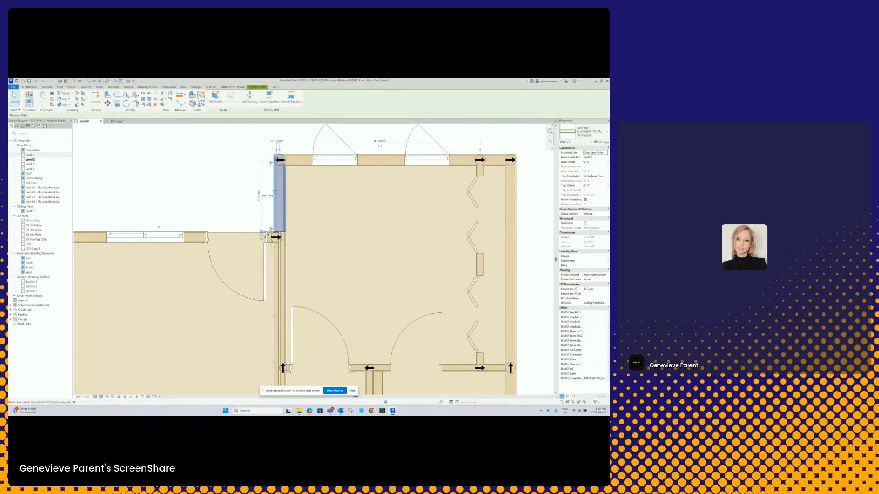
pyautogui.scroll(-2, 276, 192)
pyautogui.moveTo(314, 209); pyautogui.dragTo(323, 198, button='middle')
pyautogui.click(315, 200)
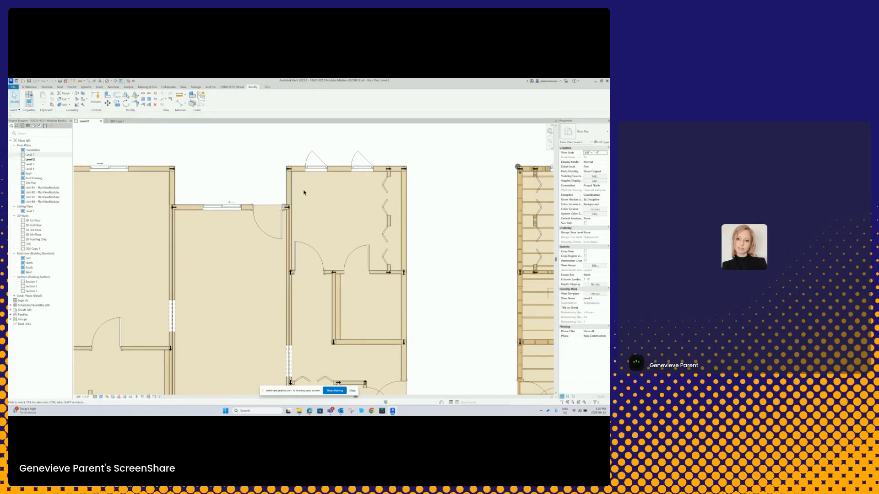
# - Edit the unframed layout's upper-right unit group, add the short outer wall beside the recess to it, and finish the group
pyautogui.click(297, 163)
pyautogui.scroll(-3, 298, 188)
pyautogui.scroll(2, 299, 193)
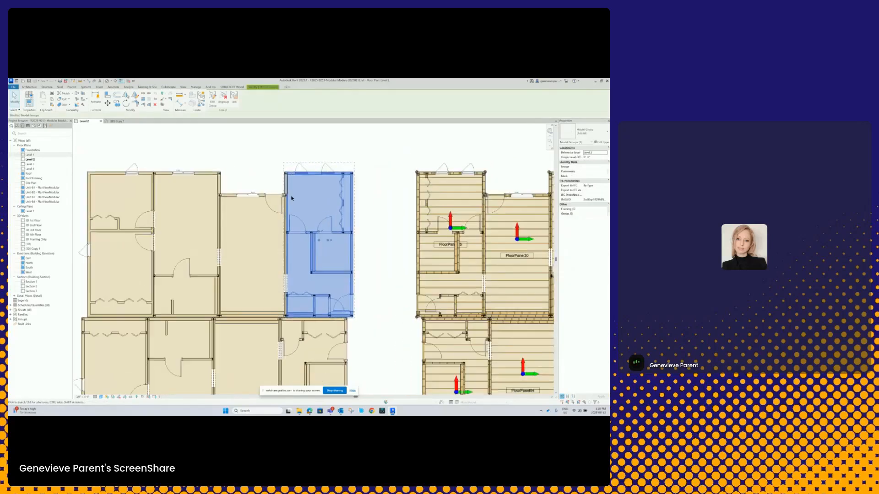
pyautogui.click(213, 97)
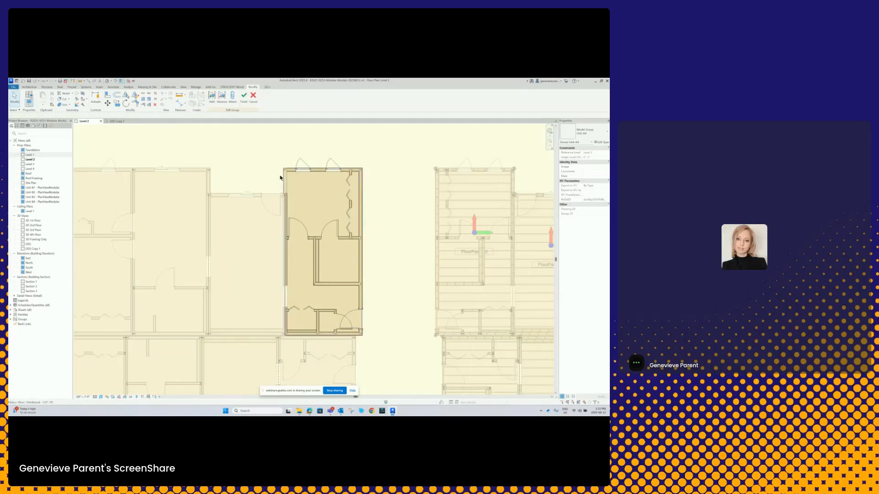
pyautogui.click(211, 100)
pyautogui.click(211, 98)
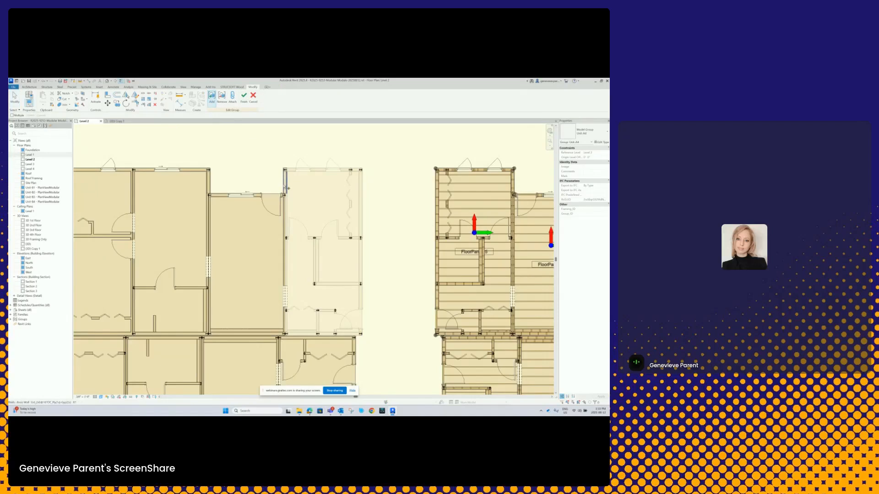
pyautogui.click(285, 181)
pyautogui.click(243, 99)
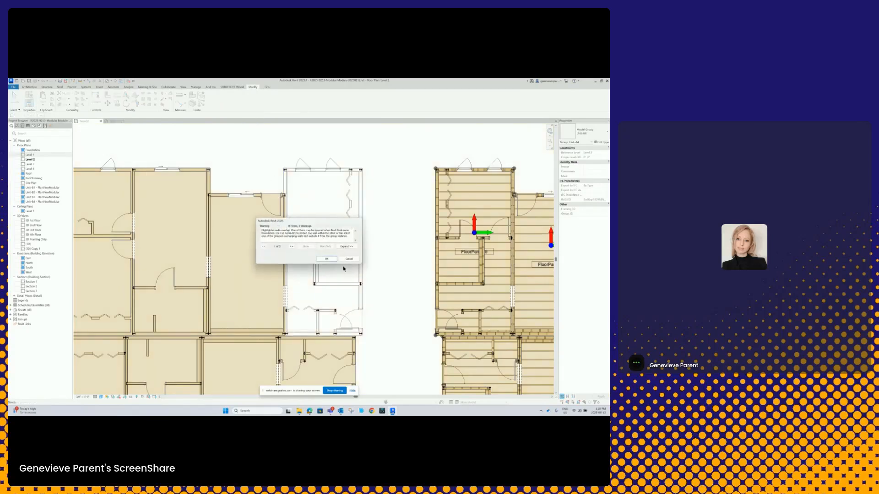
pyautogui.click(325, 259)
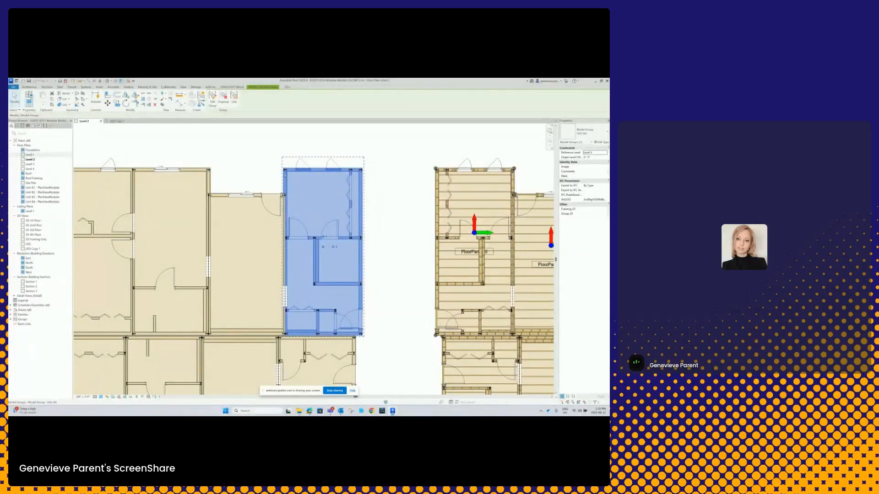
# - Compare the edited unit group with the corresponding units in the full building plan, and clear the selection
pyautogui.scroll(-6, 284, 178)
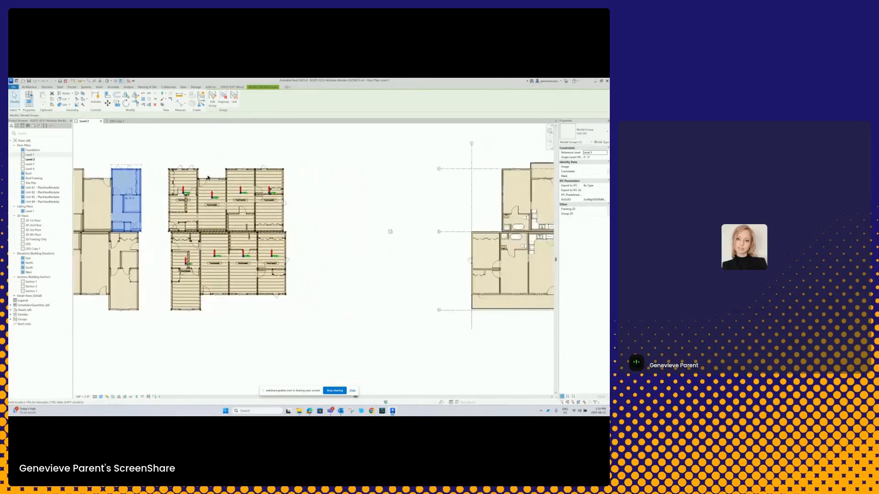
pyautogui.moveTo(426, 188); pyautogui.dragTo(273, 188, button='middle')
pyautogui.scroll(1, 426, 172)
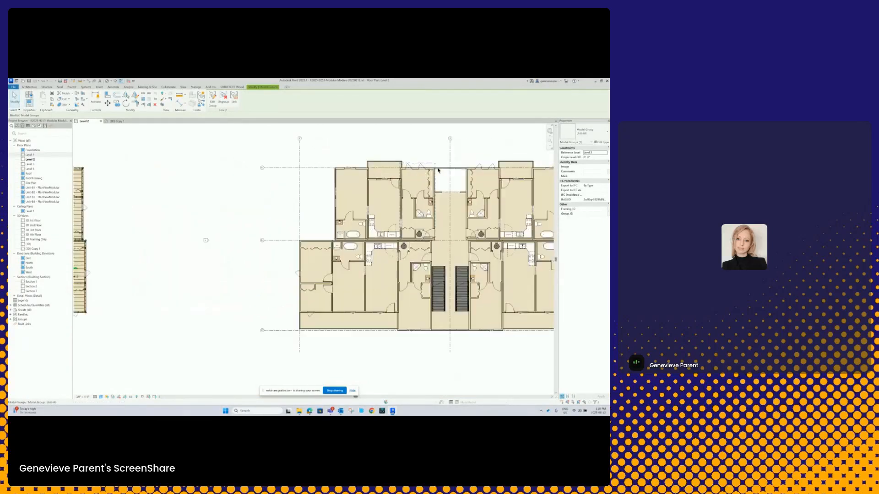
pyautogui.scroll(3, 438, 171)
pyautogui.scroll(-1, 431, 174)
pyautogui.moveTo(431, 173); pyautogui.dragTo(401, 176, button='middle')
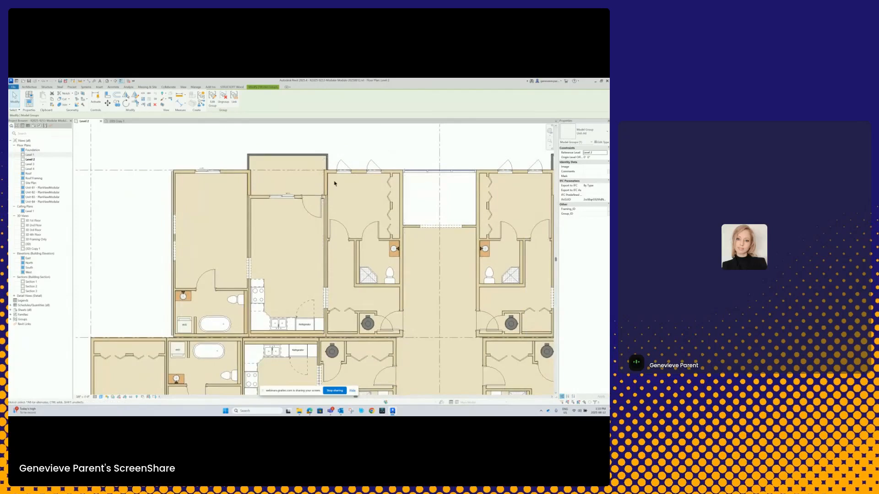
pyautogui.scroll(-3, 392, 181)
pyautogui.scroll(2, 392, 181)
pyautogui.scroll(-3, 341, 183)
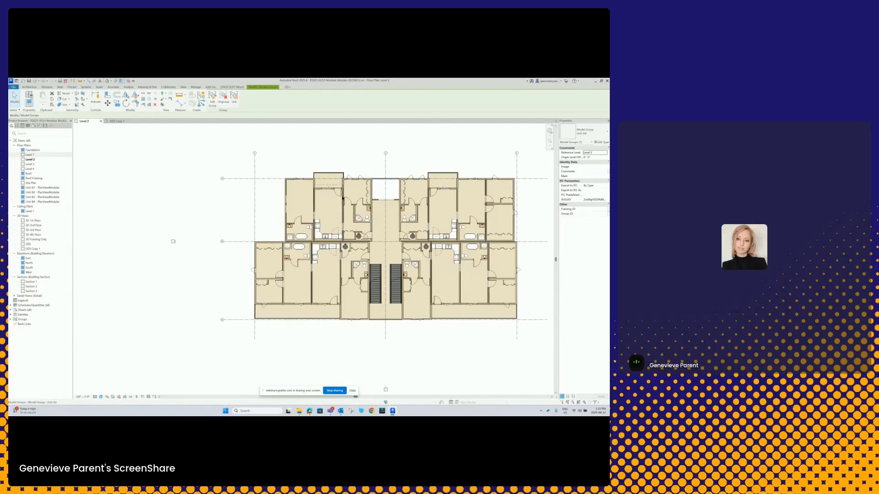
pyautogui.scroll(-2, 360, 189)
pyautogui.moveTo(293, 198); pyautogui.dragTo(384, 198, button='middle')
pyautogui.click(318, 167)
# - Select the upper and left exterior walls inside the upper-left unit group of the unframed layout
pyautogui.moveTo(219, 182); pyautogui.dragTo(284, 194, button='middle')
pyautogui.scroll(4, 327, 189)
pyautogui.scroll(3, 262, 194)
pyautogui.scroll(3, 295, 166)
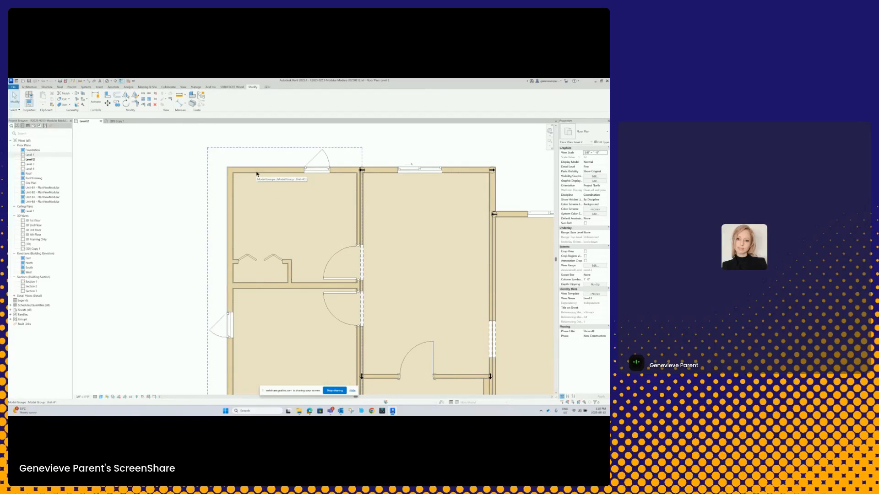
pyautogui.press('Tab')
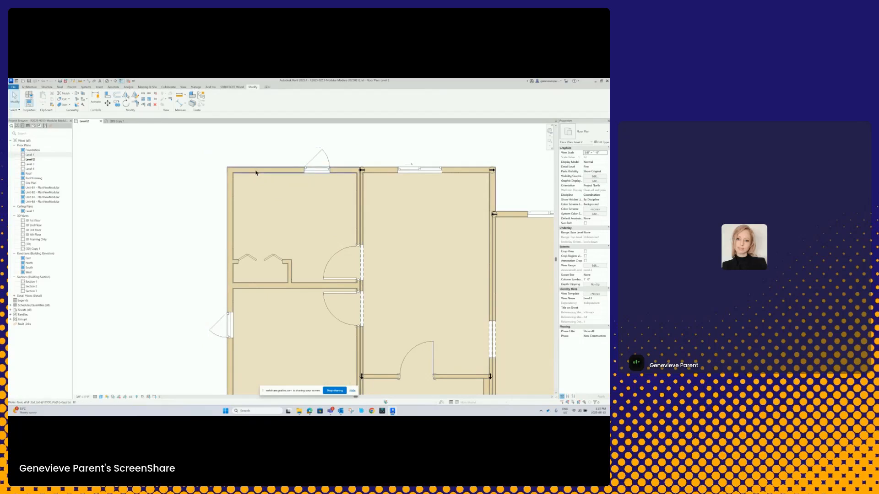
pyautogui.click(256, 172)
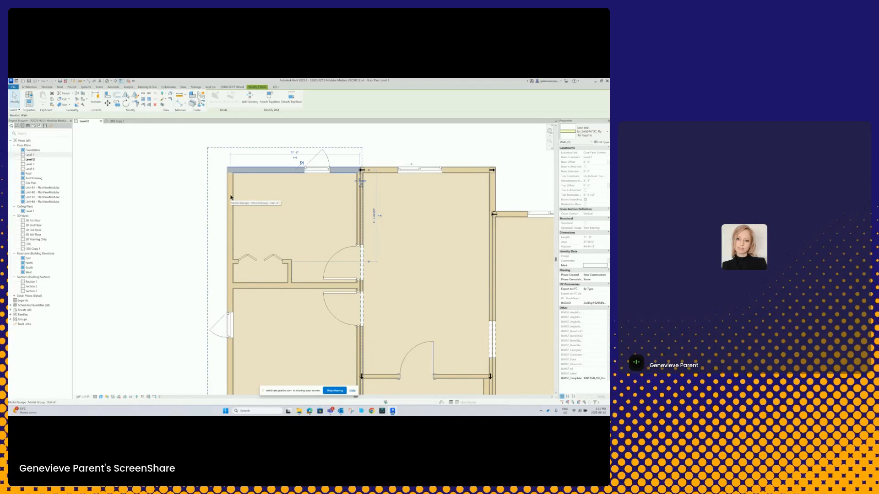
pyautogui.press('Tab')
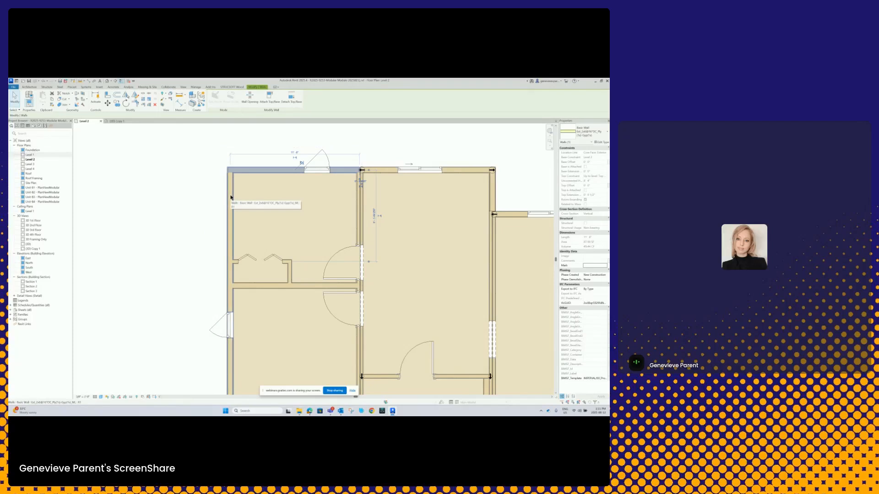
pyautogui.click(231, 197)
# - Add the horizontal partition between the two bedrooms and the upper bedroom's closet walls to the wall selection
pyautogui.moveTo(267, 241); pyautogui.dragTo(293, 203, button='middle')
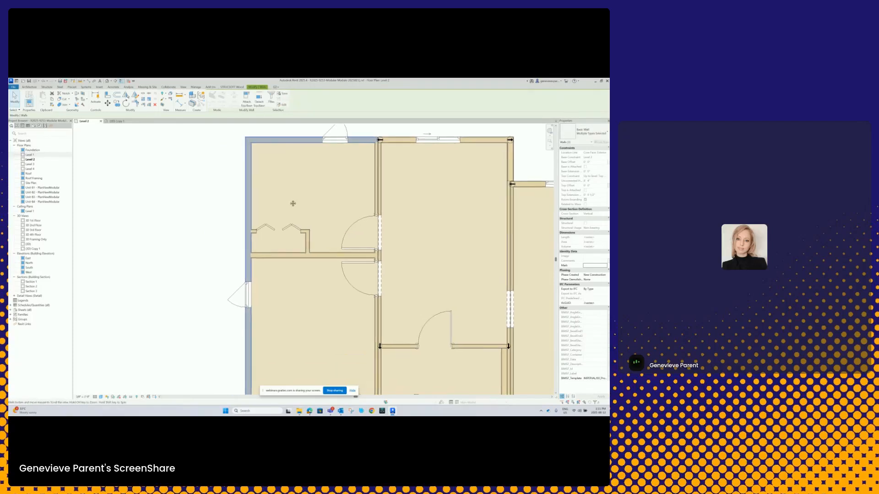
pyautogui.press('Tab')
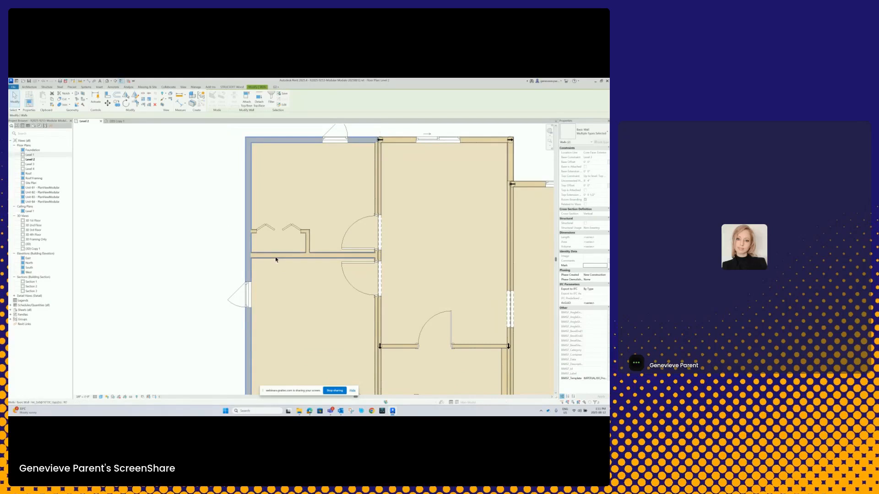
pyautogui.keyDown('ctrl'); pyautogui.click(277, 257); pyautogui.keyUp('ctrl')
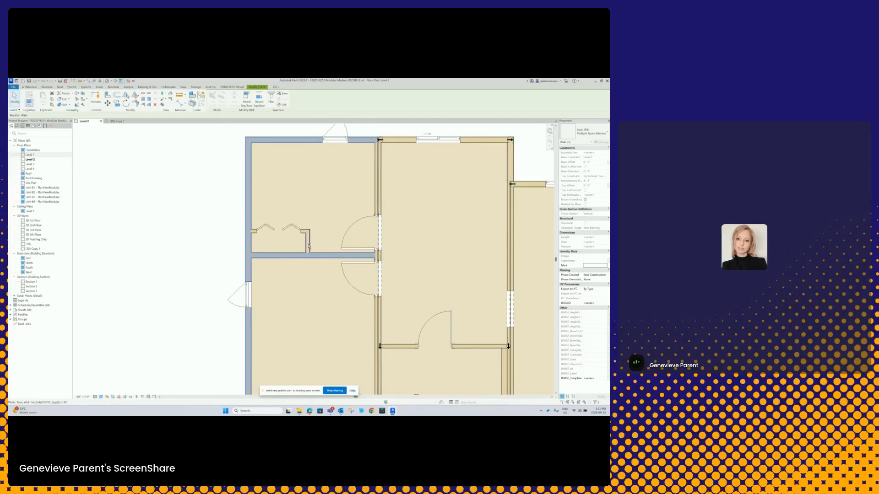
pyautogui.scroll(3, 306, 237)
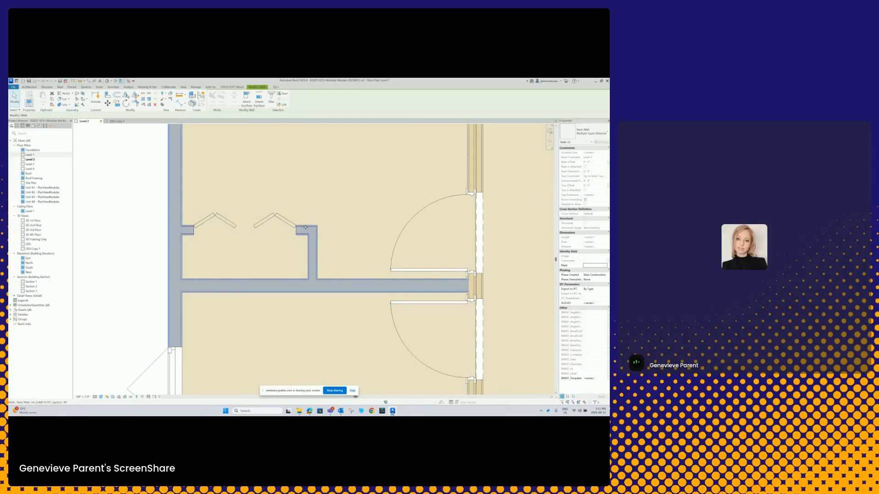
pyautogui.scroll(-3, 305, 229)
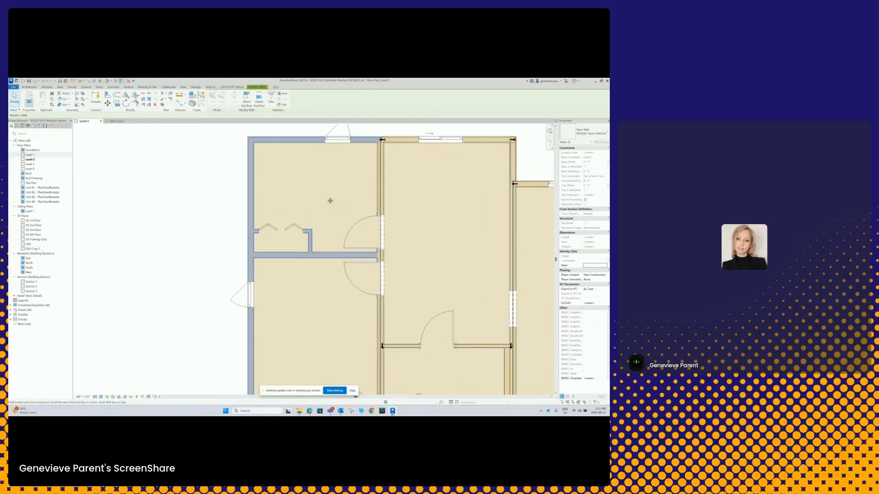
pyautogui.moveTo(330, 200); pyautogui.dragTo(277, 220, button='middle')
pyautogui.scroll(-1, 284, 215)
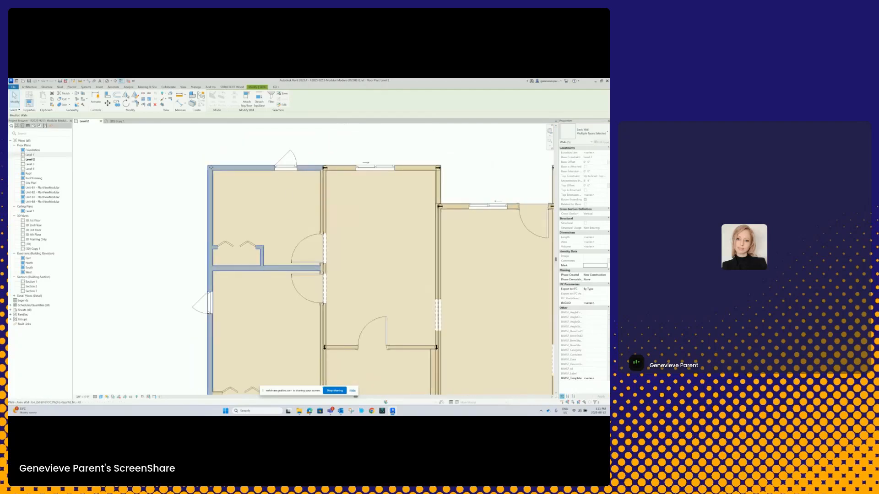
# - Join the selected walls with STRUCSOFT Wood's wall Auto Join, using the second rule in the list
pyautogui.click(227, 88)
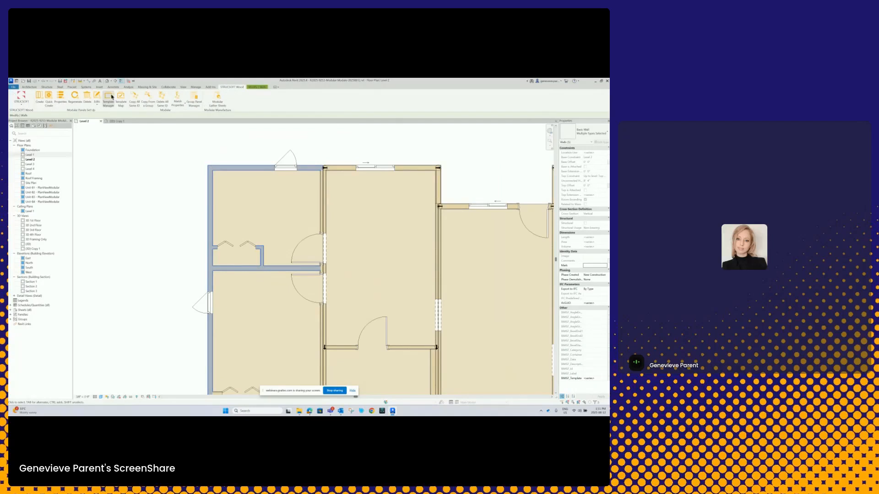
pyautogui.click(24, 106)
pyautogui.click(25, 122)
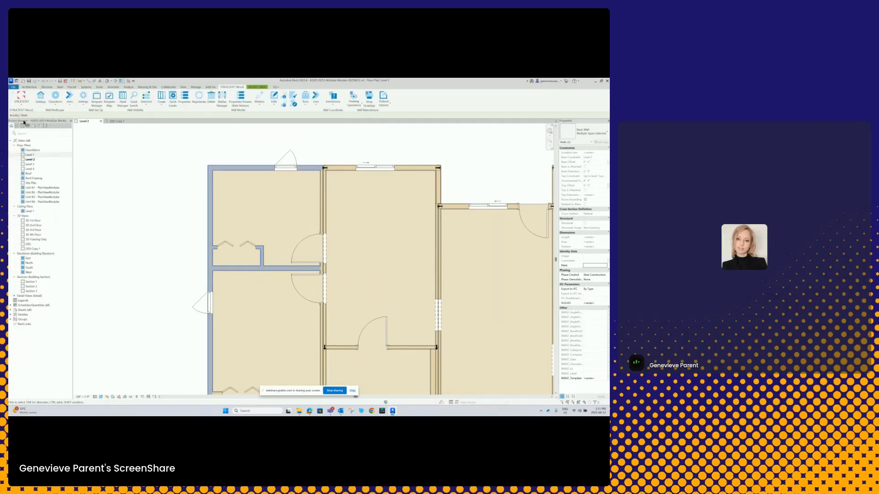
pyautogui.click(315, 106)
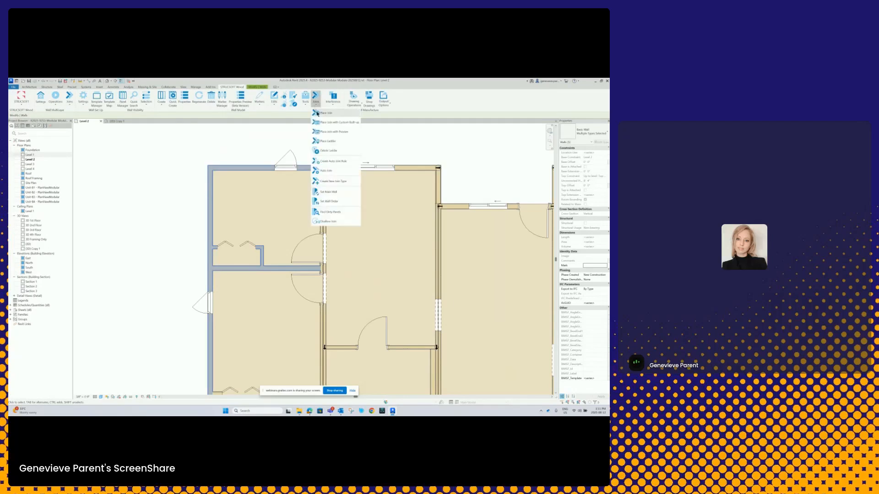
pyautogui.click(332, 170)
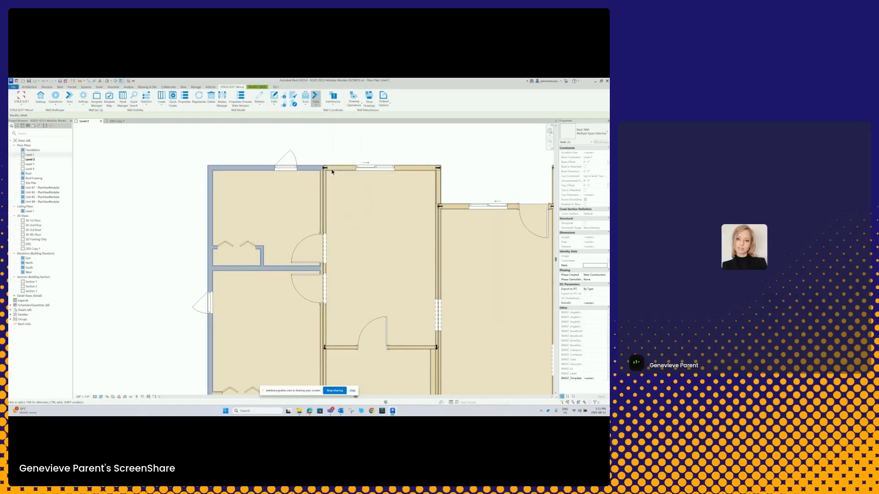
pyautogui.click(289, 244)
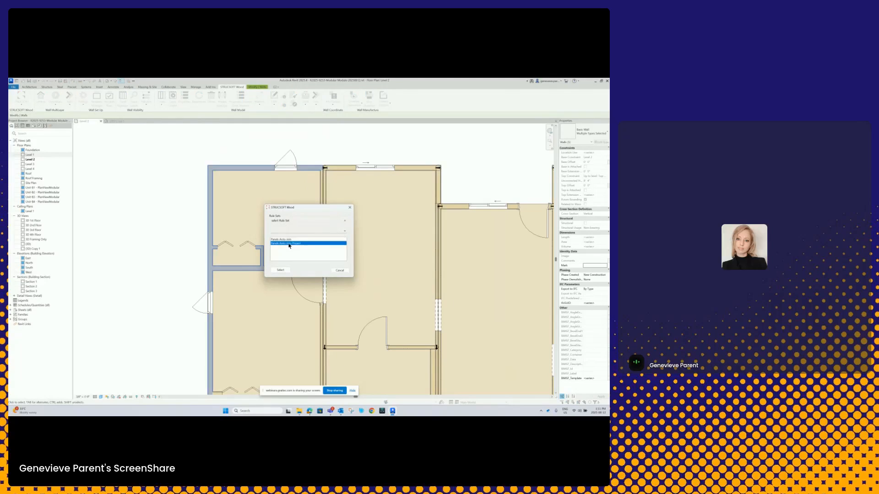
pyautogui.click(281, 270)
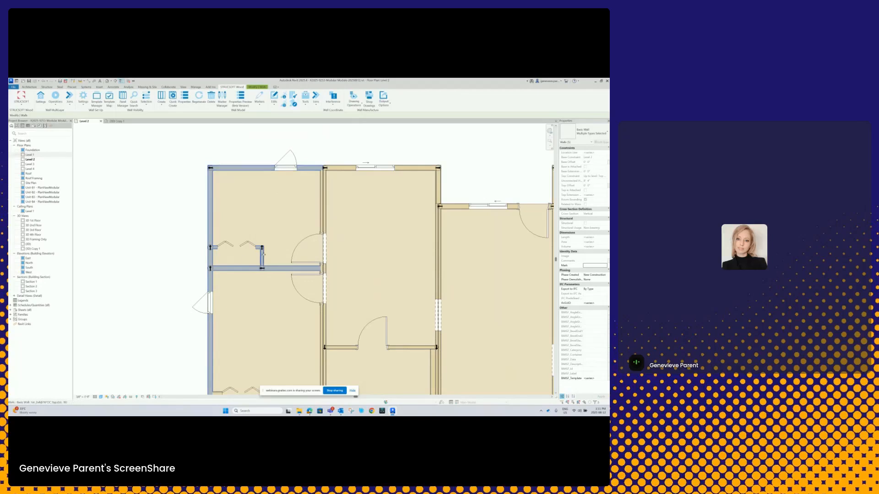
# - Clear the wall selection and compare the unframed Level 2 layout with the framed copy beside it
pyautogui.scroll(-3, 263, 254)
pyautogui.click(257, 214)
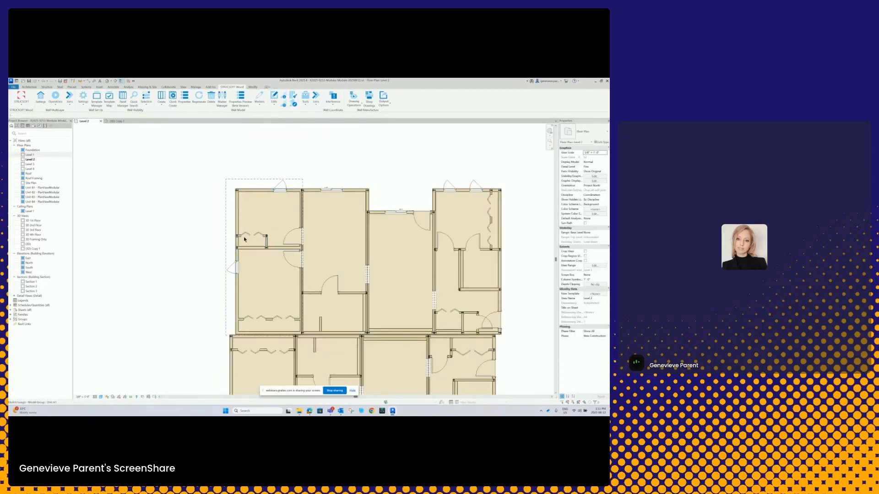
pyautogui.scroll(-4, 265, 267)
pyautogui.moveTo(293, 256); pyautogui.dragTo(233, 244, button='middle')
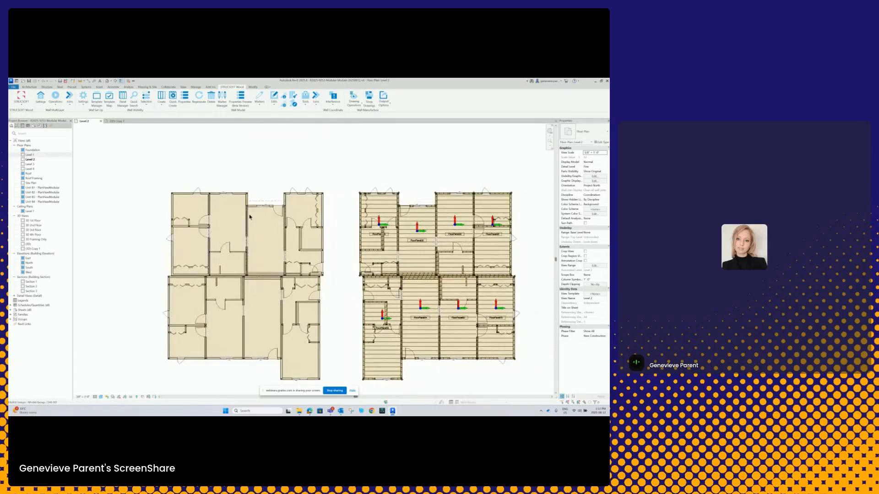
pyautogui.scroll(2, 250, 214)
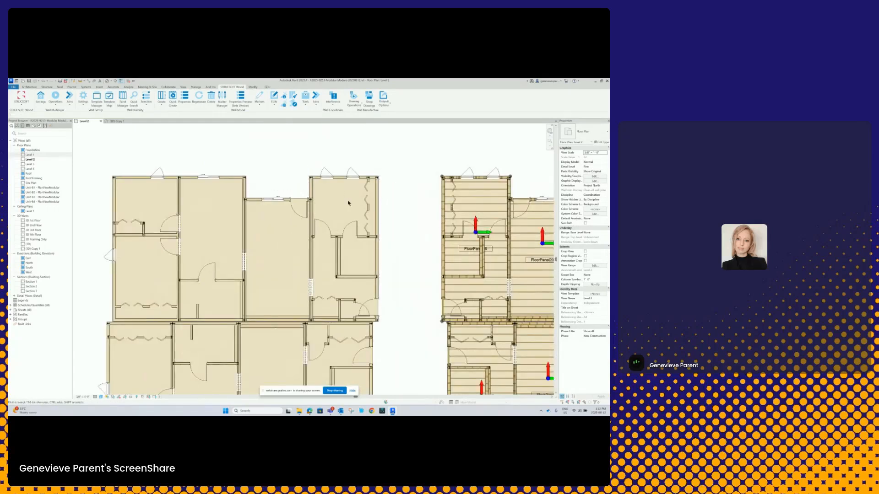
pyautogui.scroll(-3, 348, 203)
pyautogui.scroll(1, 349, 204)
pyautogui.scroll(-1, 350, 204)
pyautogui.moveTo(351, 205); pyautogui.dragTo(214, 202, button='middle')
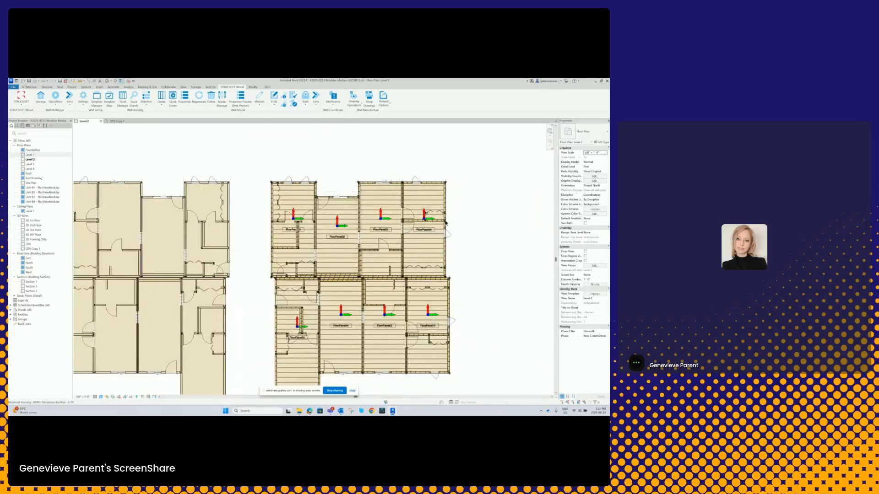
pyautogui.scroll(1, 247, 233)
pyautogui.moveTo(248, 234); pyautogui.dragTo(402, 232, button='middle')
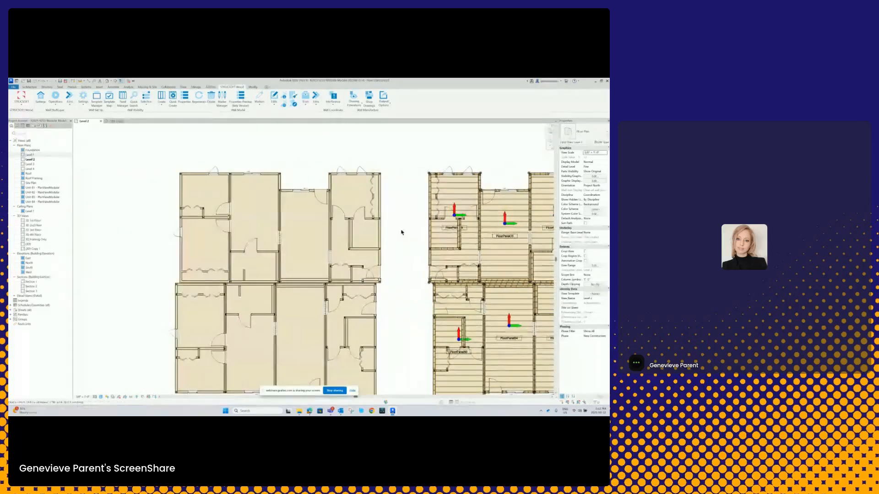
# - In the 3D Copy 1 view, select the upper-right Level 2 unit group of the unframed building and switch STRUCSOFT Wood to its module tools
pyautogui.click(115, 122)
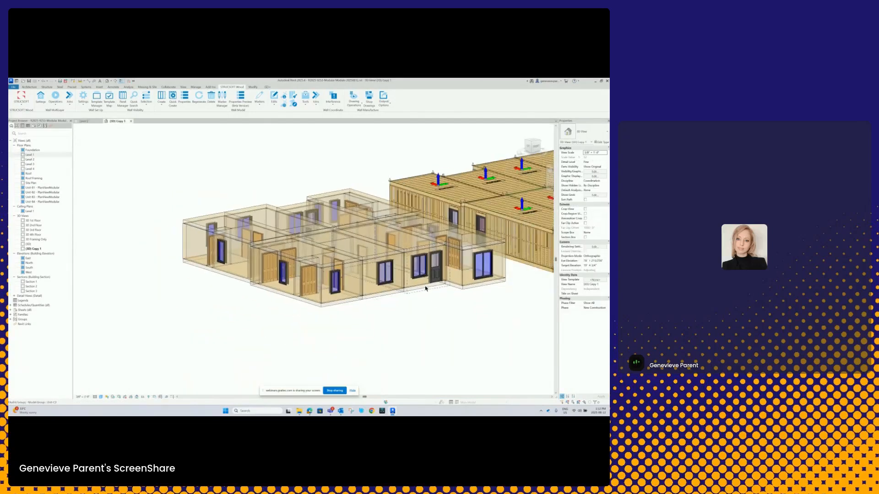
pyautogui.keyDown('shift'); pyautogui.moveTo(420, 300); pyautogui.dragTo(330, 302, button='middle'); pyautogui.keyUp('shift')
pyautogui.scroll(-2, 406, 326)
pyautogui.scroll(3, 281, 245)
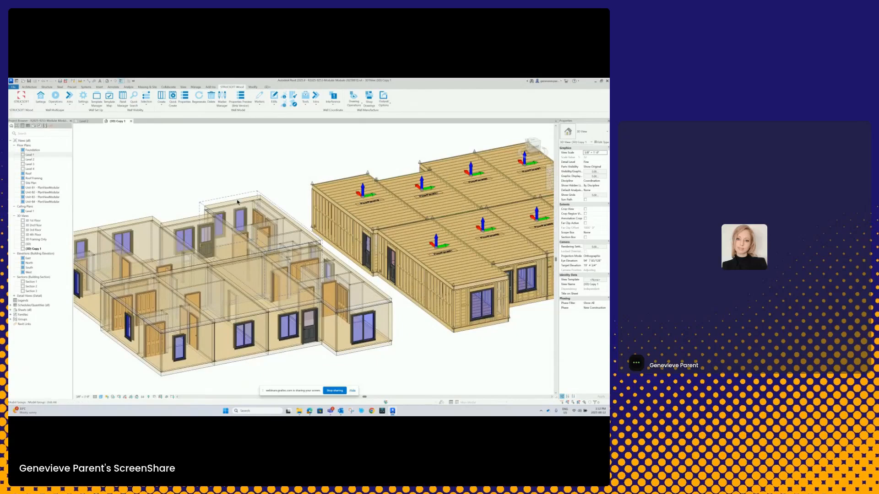
pyautogui.click(230, 199)
pyautogui.click(22, 105)
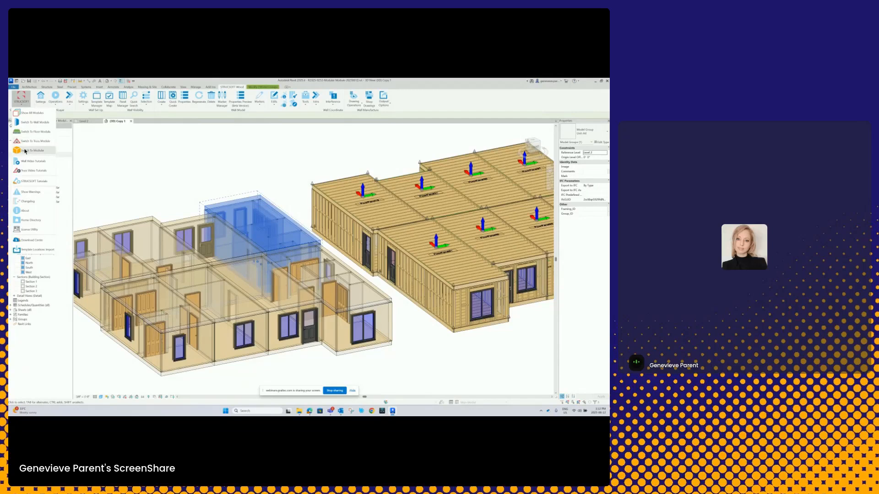
pyautogui.click(25, 150)
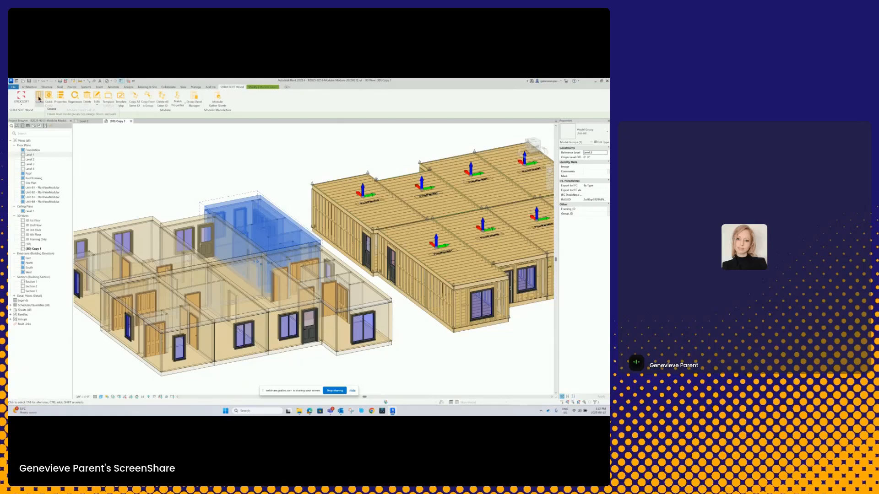
# - Start creating panels for the selected unit group with the Wall and Floor categories
pyautogui.click(40, 97)
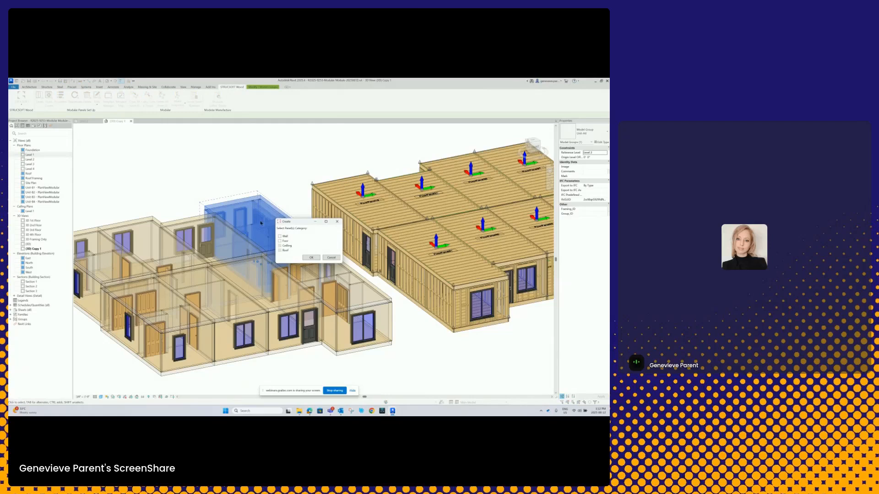
pyautogui.moveTo(295, 222); pyautogui.dragTo(282, 157)
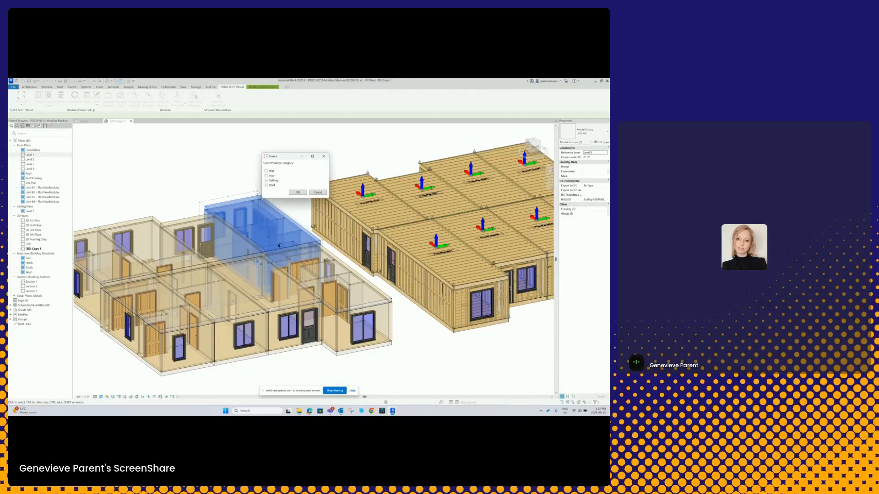
pyautogui.click(266, 171)
pyautogui.click(267, 175)
pyautogui.click(298, 193)
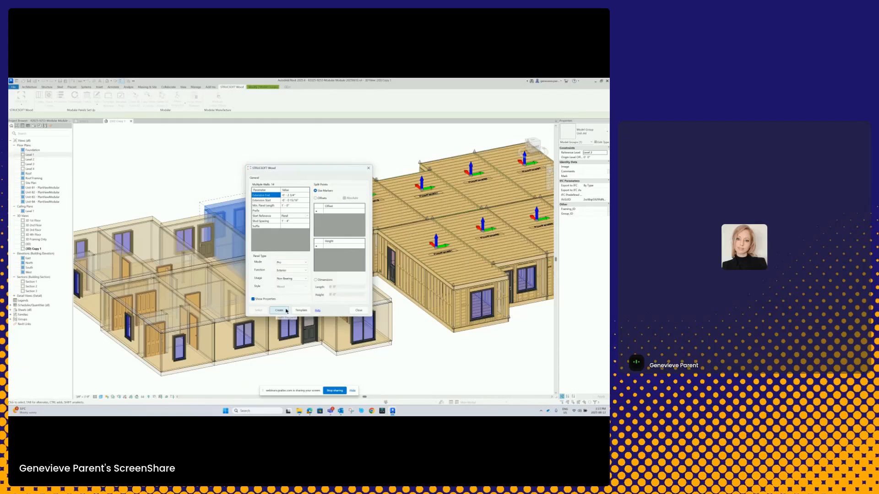
# - Review the wall panel templates and the available template folders in the Template Manager
pyautogui.click(300, 311)
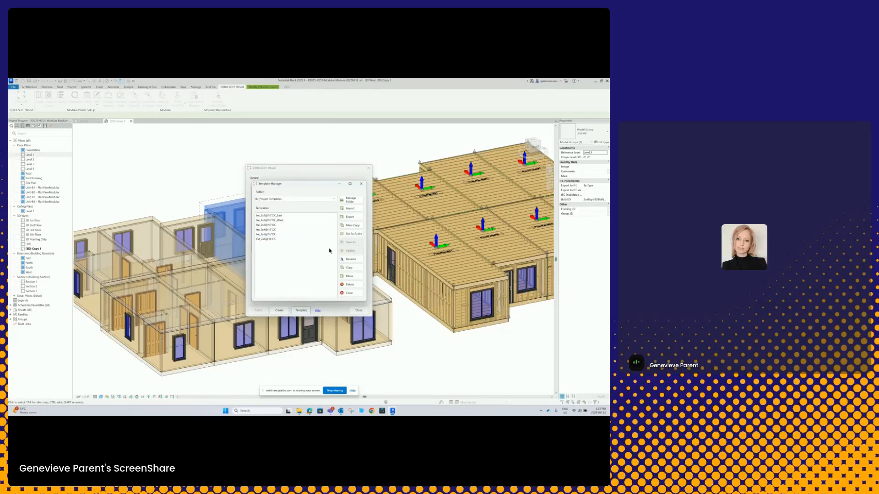
pyautogui.click(334, 200)
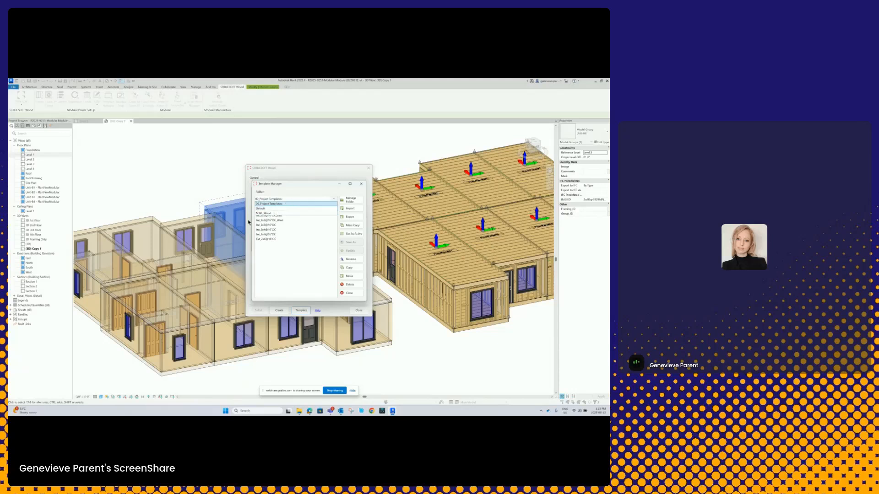
pyautogui.click(334, 200)
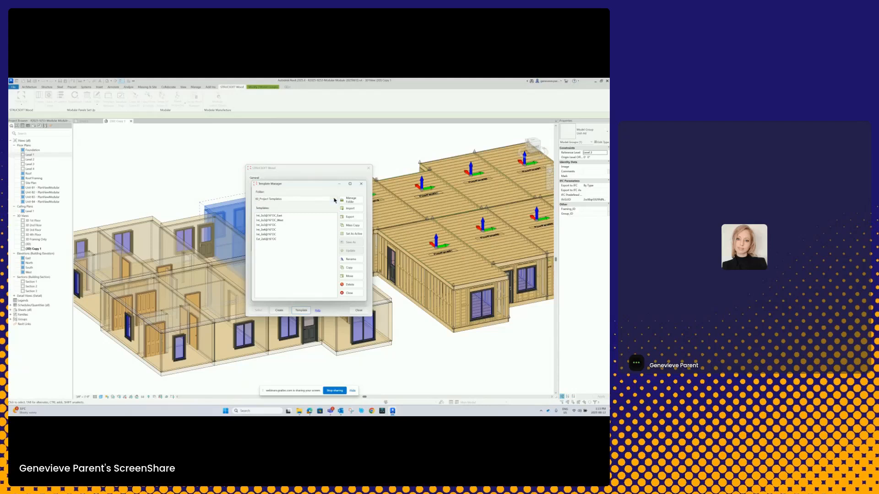
pyautogui.click(362, 185)
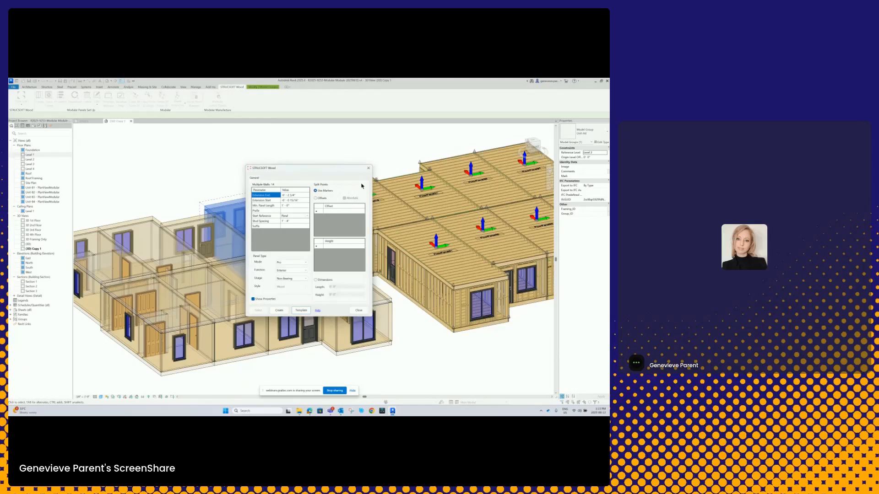
# - Set the last wall template in the project templates folder as active, and create the unit's wall panels with their listed properties
pyautogui.click(302, 311)
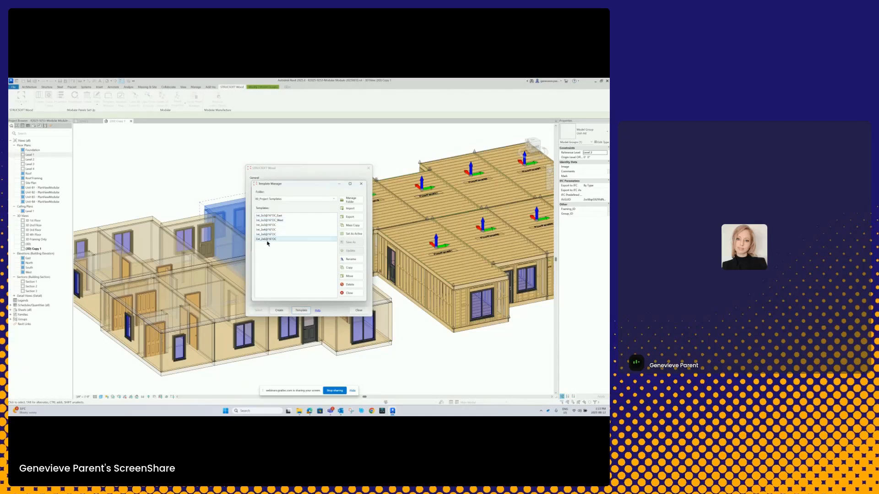
pyautogui.click(266, 239)
pyautogui.click(349, 235)
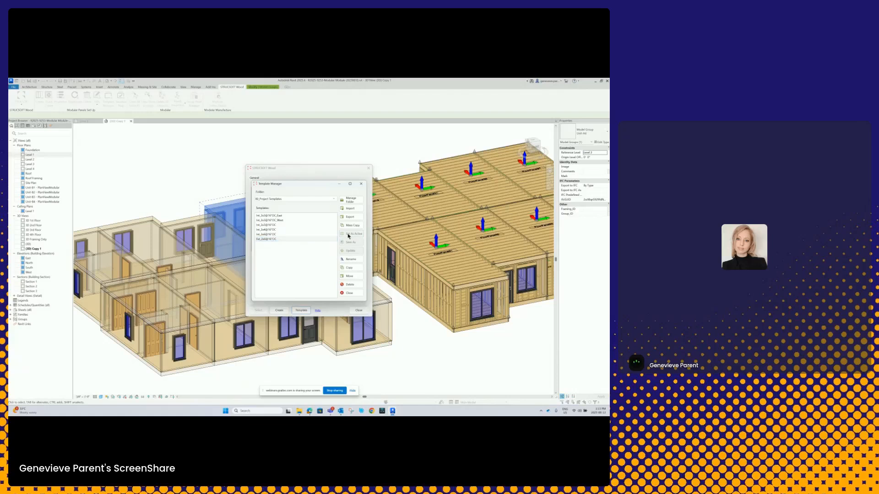
pyautogui.click(347, 294)
pyautogui.click(280, 310)
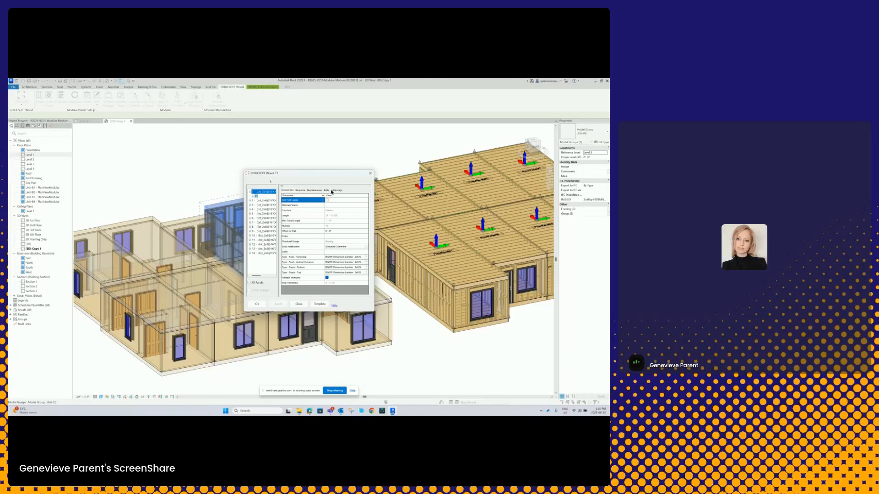
pyautogui.click(257, 304)
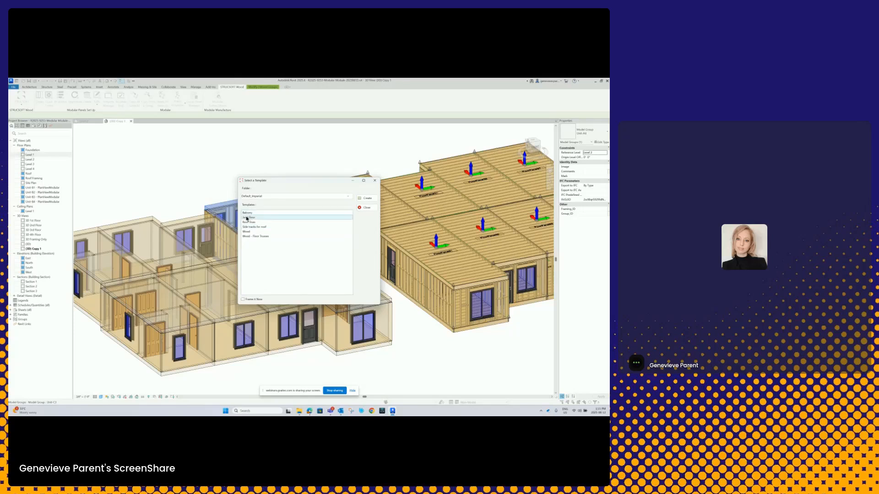
# - Create the unit's floor panel from the second template in the default imperial folder, with immediate framing enabled
pyautogui.click(258, 220)
pyautogui.click(242, 300)
pyautogui.click(373, 199)
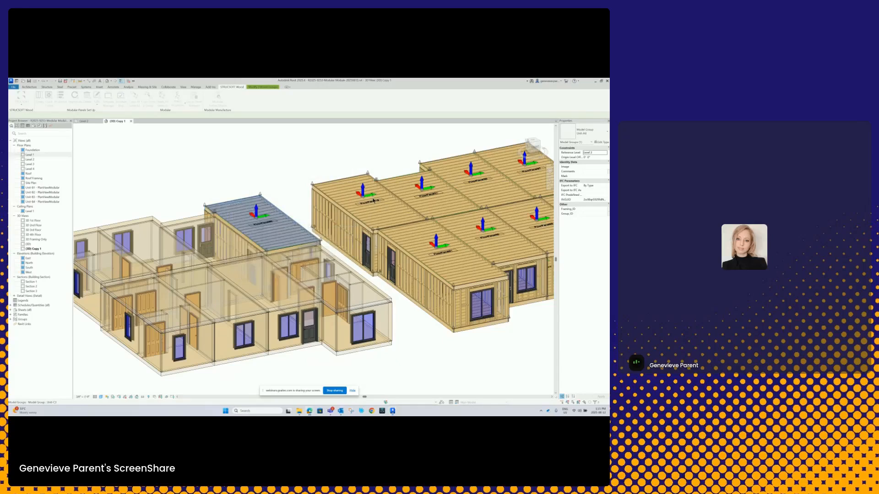
# - Examine the unit's new wall and floor framing in 3D and in the Level 2 plan, including the interior wall intersections
pyautogui.keyDown('shift'); pyautogui.moveTo(304, 261); pyautogui.dragTo(219, 278, button='middle'); pyautogui.keyUp('shift')
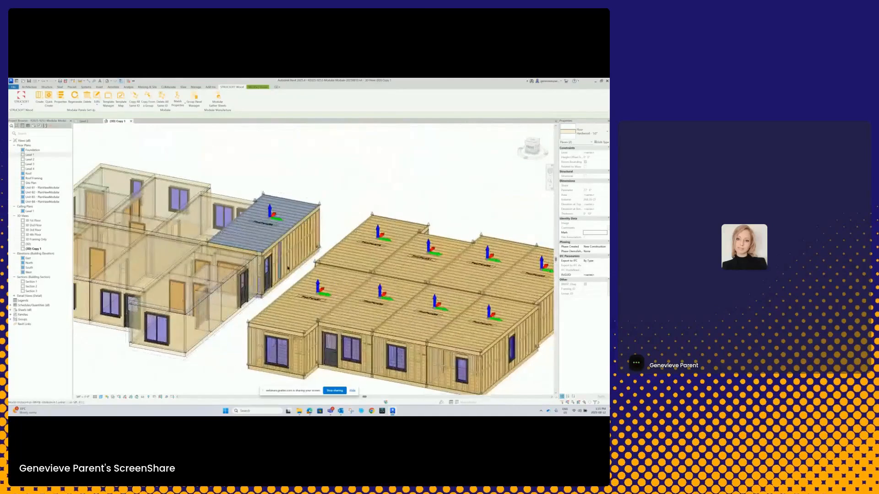
pyautogui.click(84, 121)
pyautogui.scroll(2, 348, 180)
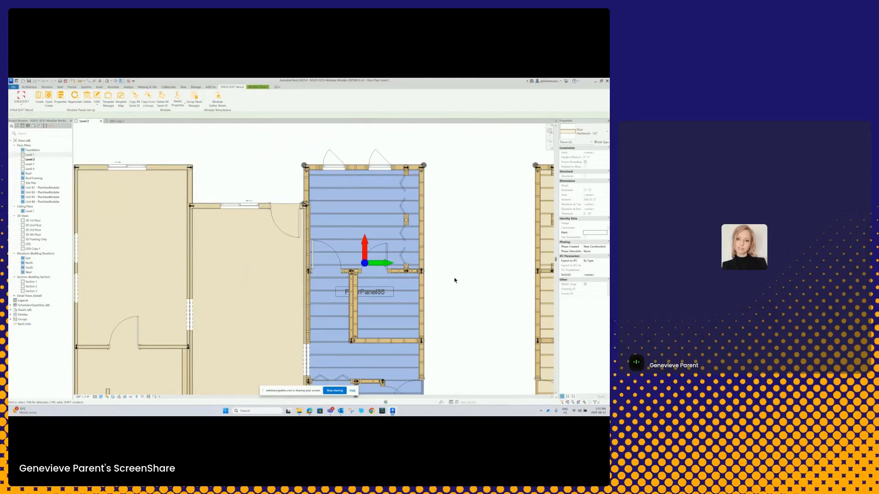
pyautogui.moveTo(455, 281); pyautogui.dragTo(435, 238, button='middle')
pyautogui.scroll(4, 349, 219)
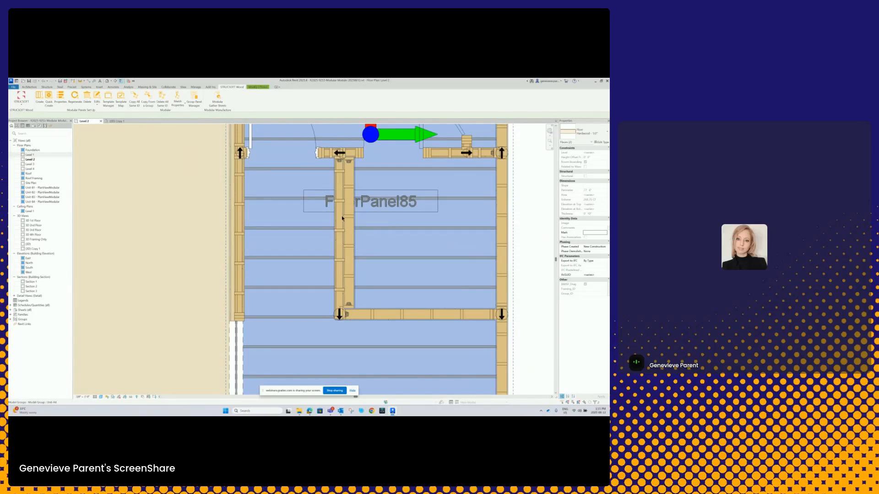
pyautogui.scroll(-4, 341, 290)
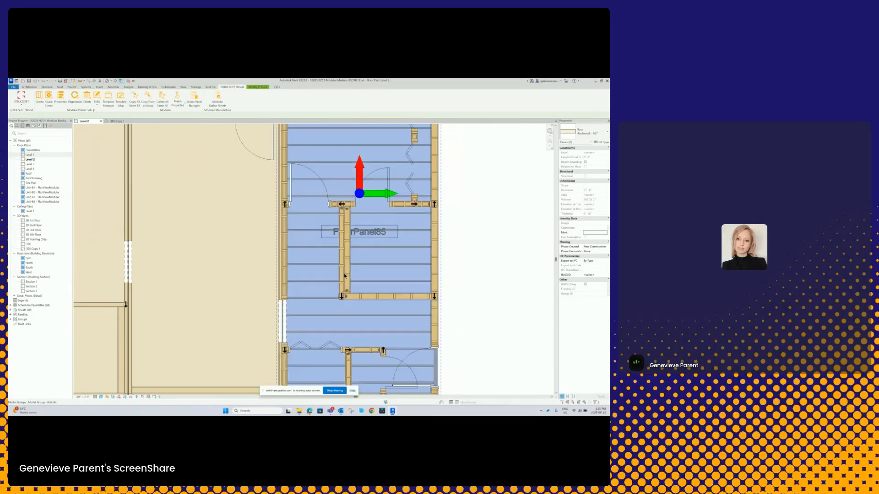
pyautogui.scroll(3, 362, 337)
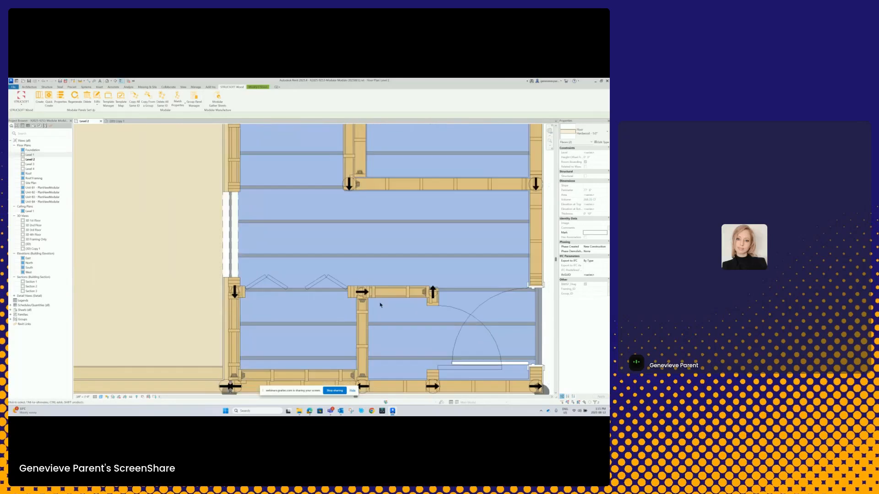
pyautogui.scroll(-3, 384, 295)
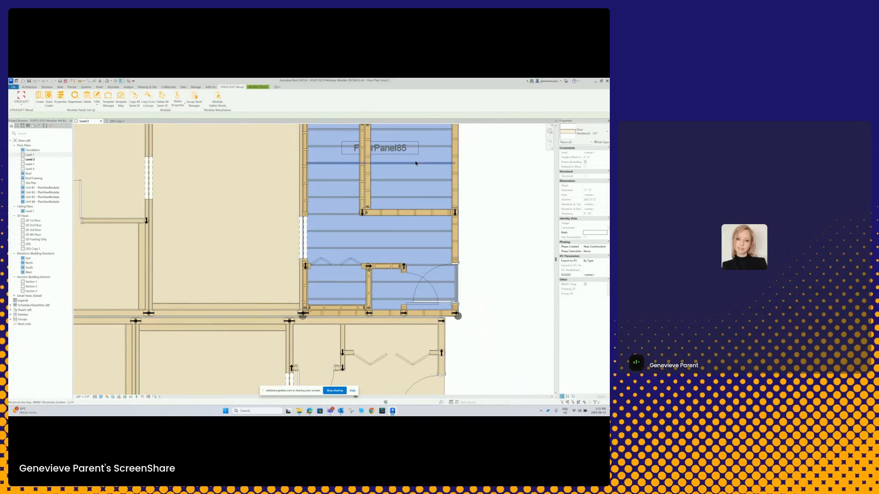
pyautogui.click(365, 314)
pyautogui.scroll(-3, 376, 293)
pyautogui.scroll(-2, 385, 271)
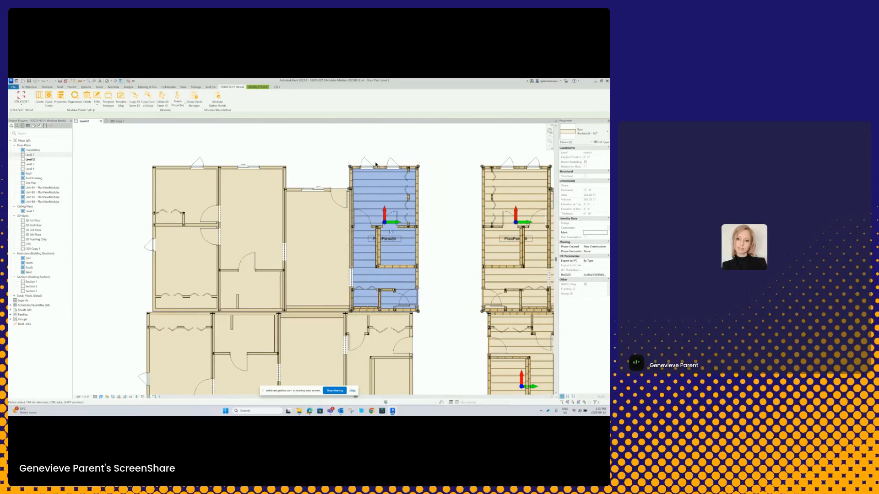
# - Select the framed unit group in the Level 2 plan and delete its panels using the Delete panel(s) option
pyautogui.press('Escape')
pyautogui.click(377, 163)
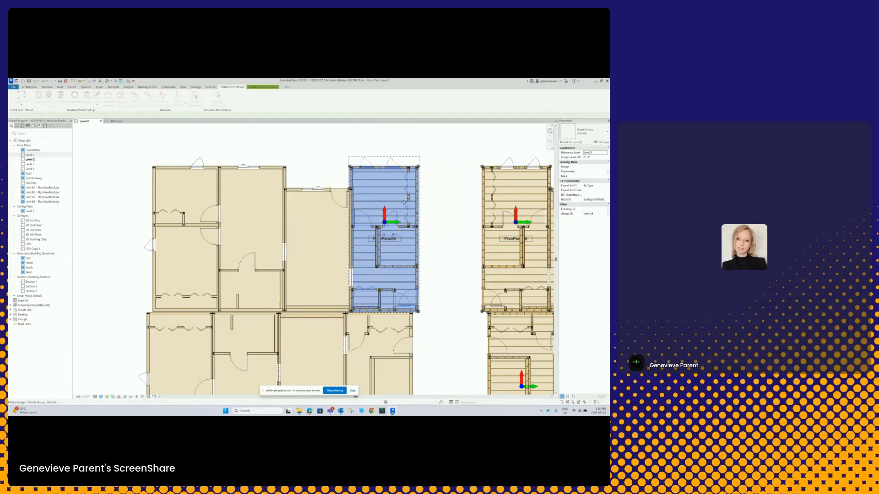
pyautogui.click(285, 269)
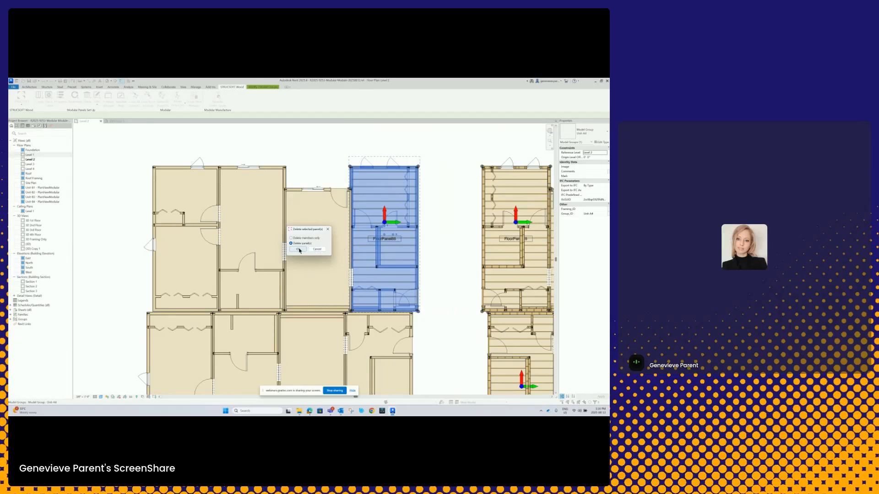
pyautogui.click(298, 249)
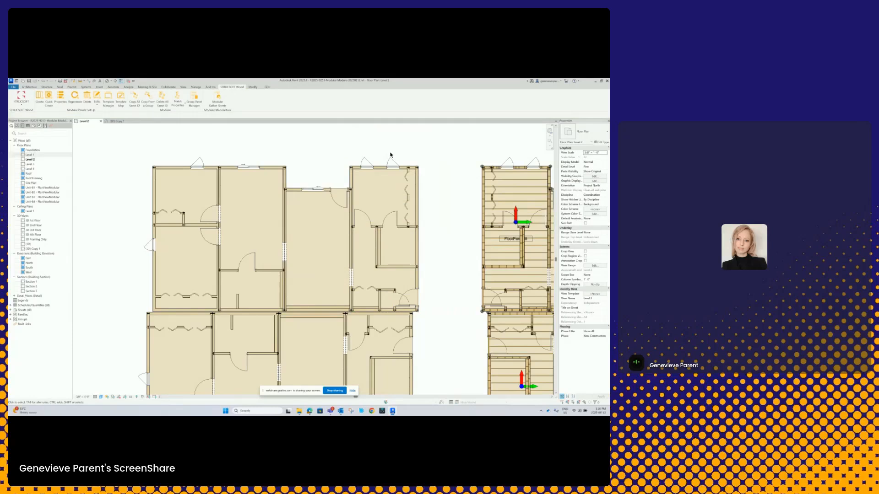
# - Return to the 3D Copy 1 view and open the module Template Manager, placing its dialog higher over the model
pyautogui.click(116, 122)
pyautogui.moveTo(240, 220); pyautogui.dragTo(376, 231, button='middle')
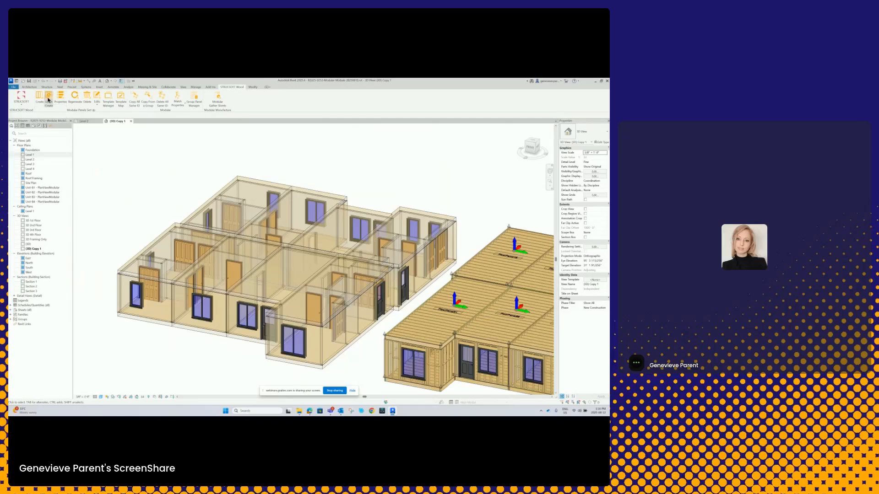
pyautogui.click(109, 102)
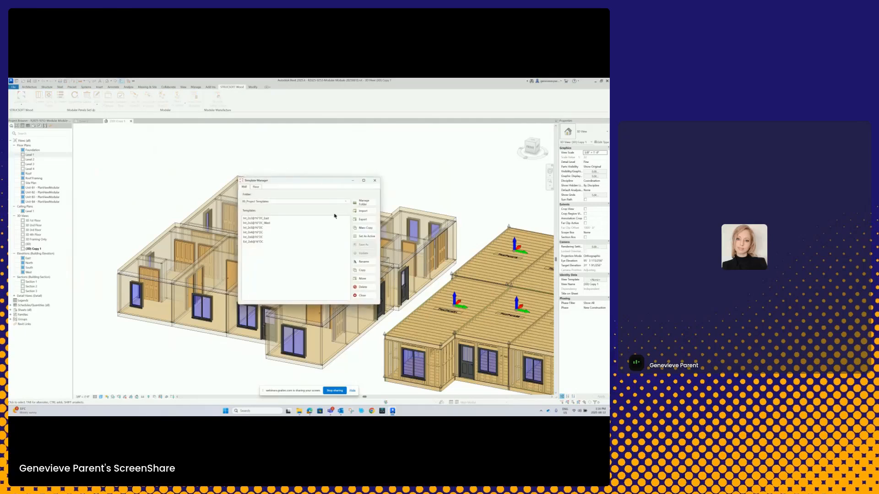
pyautogui.moveTo(314, 182); pyautogui.dragTo(292, 156)
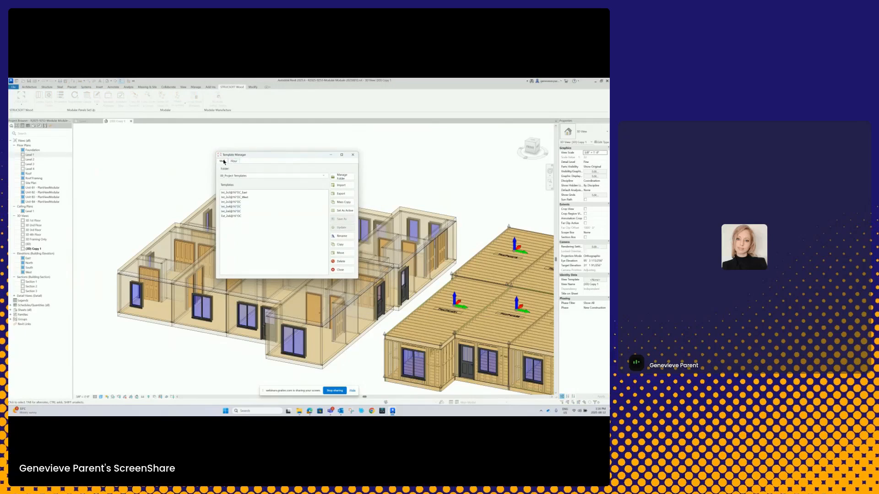
# - Review the wall template folders and the Default_Imperial floor templates in the Template Manager, then close it
pyautogui.click(323, 176)
pyautogui.click(323, 176)
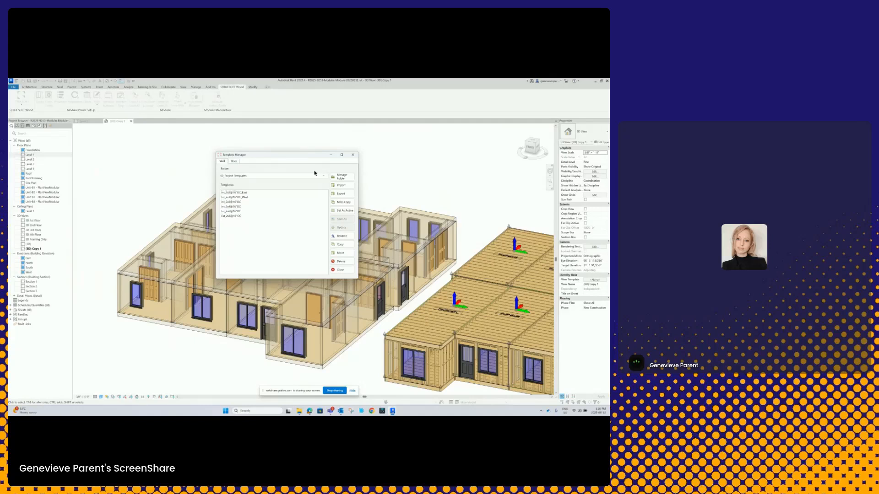
pyautogui.click(234, 163)
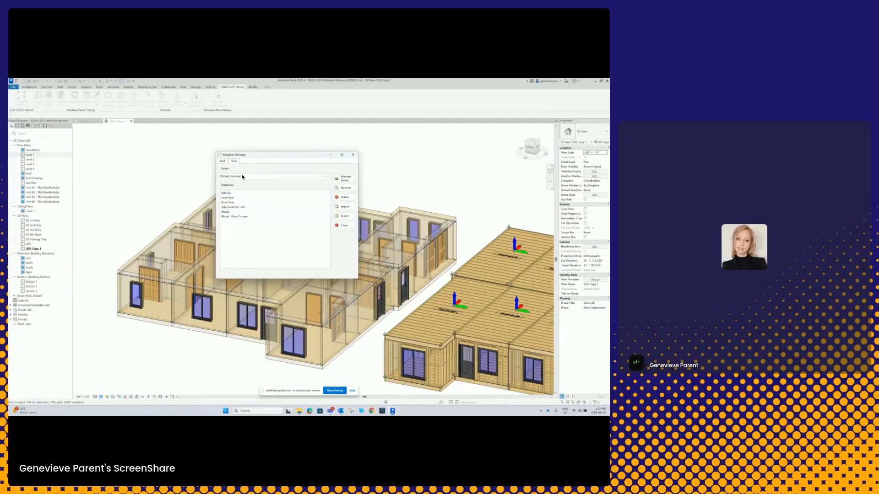
pyautogui.click(353, 156)
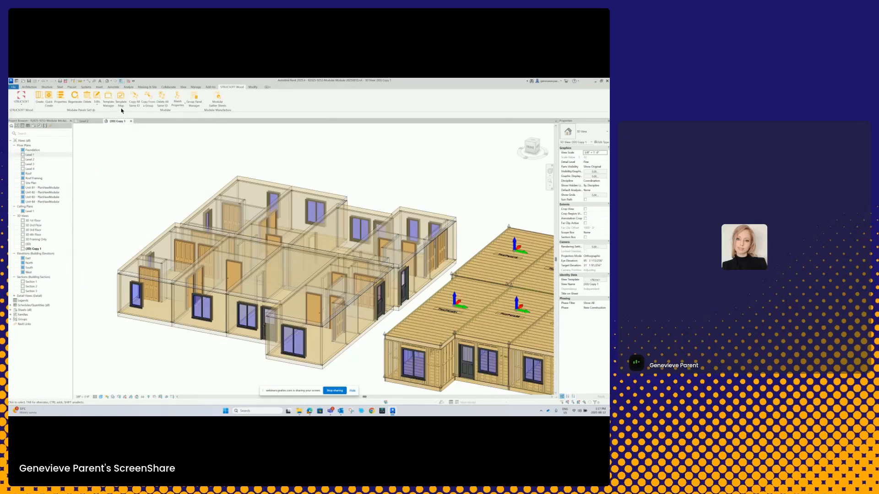
# - Open the Template Map Manager over the model and review the wall and floor mappings of the project structural map
pyautogui.click(121, 101)
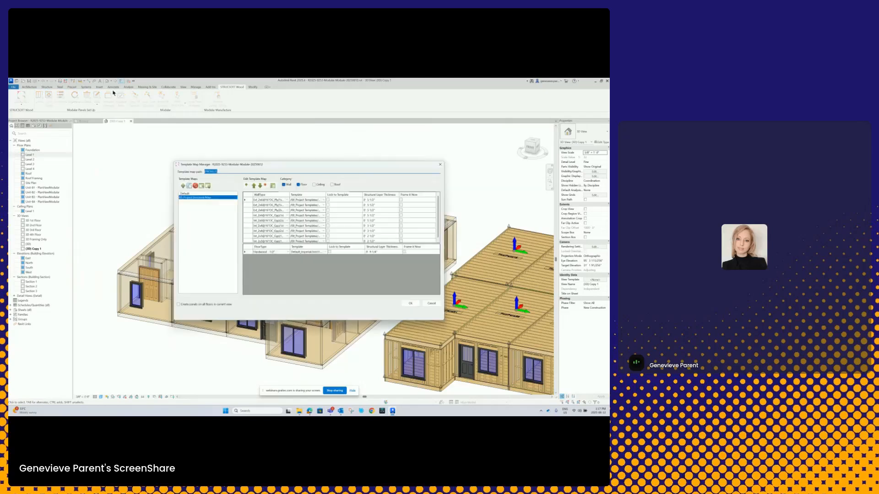
pyautogui.moveTo(276, 162); pyautogui.dragTo(306, 137)
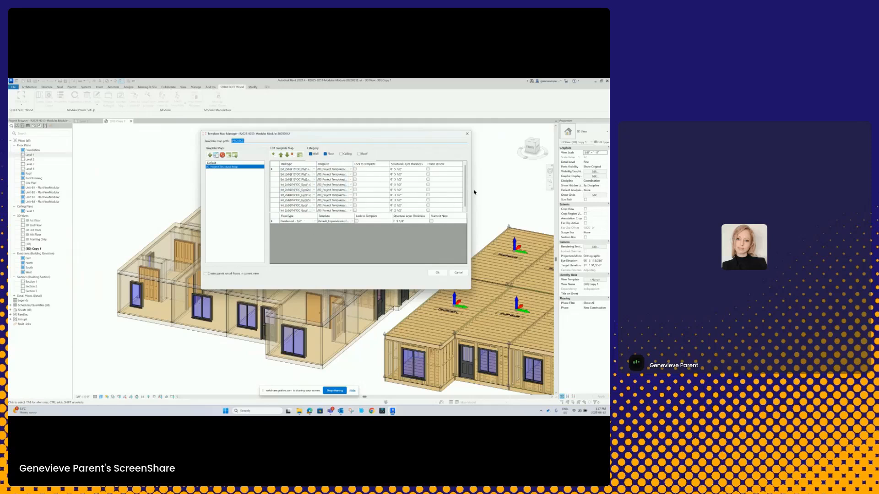
pyautogui.moveTo(465, 193); pyautogui.dragTo(465, 198)
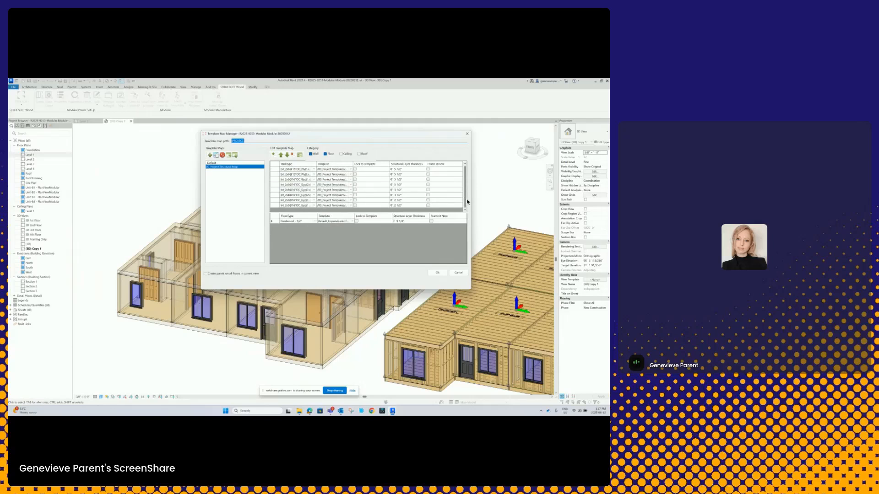
pyautogui.click(216, 168)
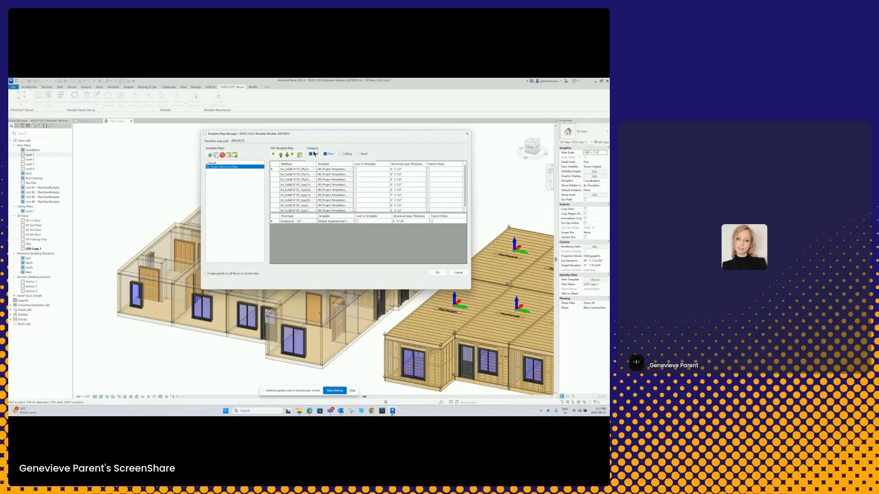
# - Create a new template map named Test and enable its Wall and Floor categories
pyautogui.click(210, 155)
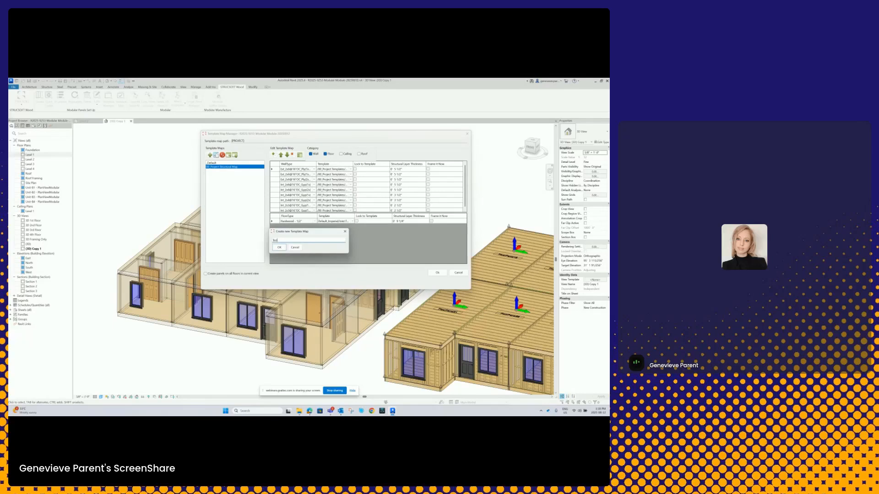
pyautogui.click(279, 247)
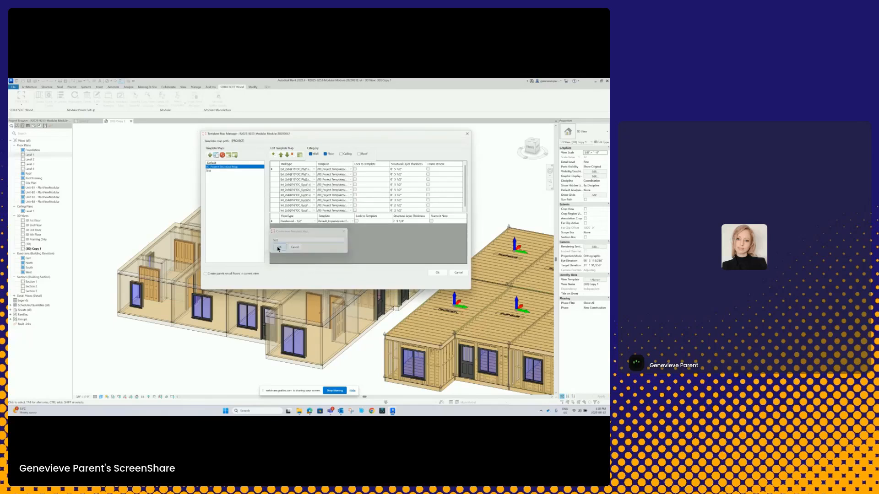
pyautogui.click(210, 171)
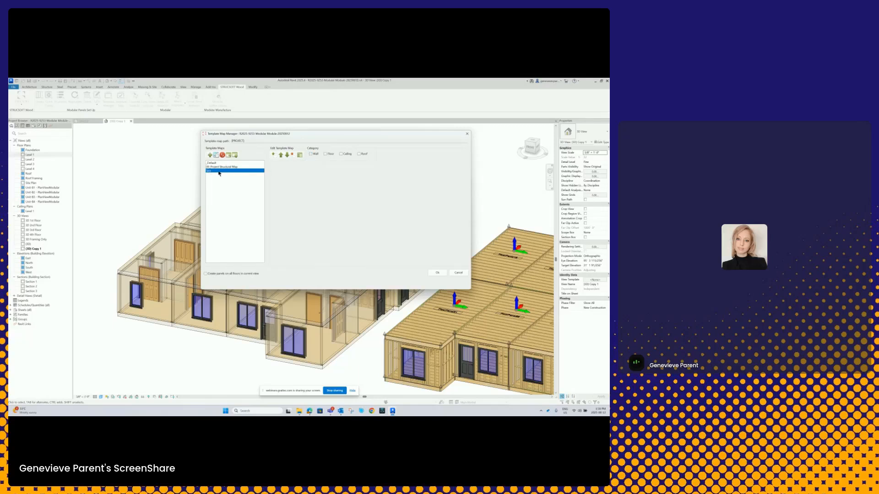
pyautogui.click(311, 154)
pyautogui.click(325, 155)
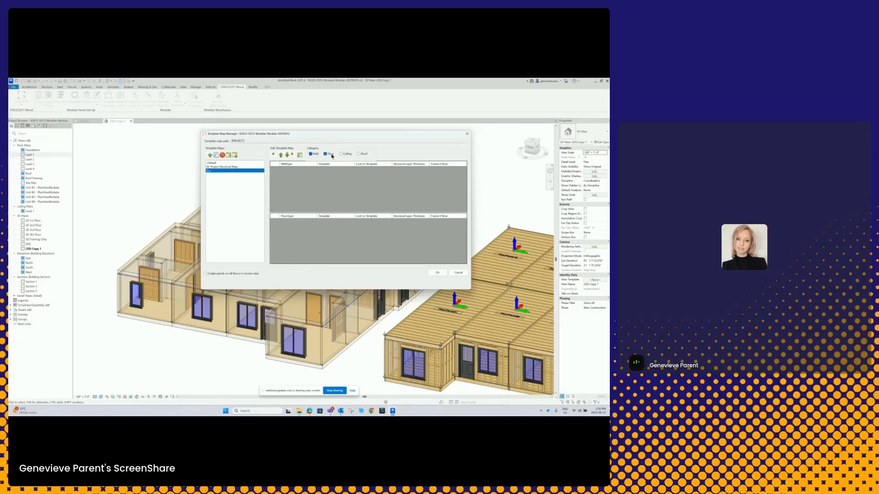
# - Add a wall entry and a floor entry to the Test template map
pyautogui.click(273, 155)
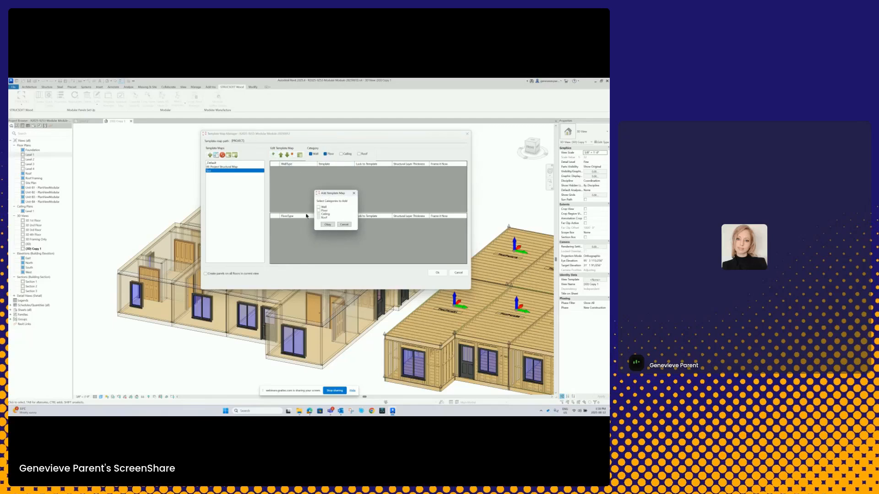
pyautogui.click(319, 207)
pyautogui.click(319, 211)
pyautogui.click(327, 224)
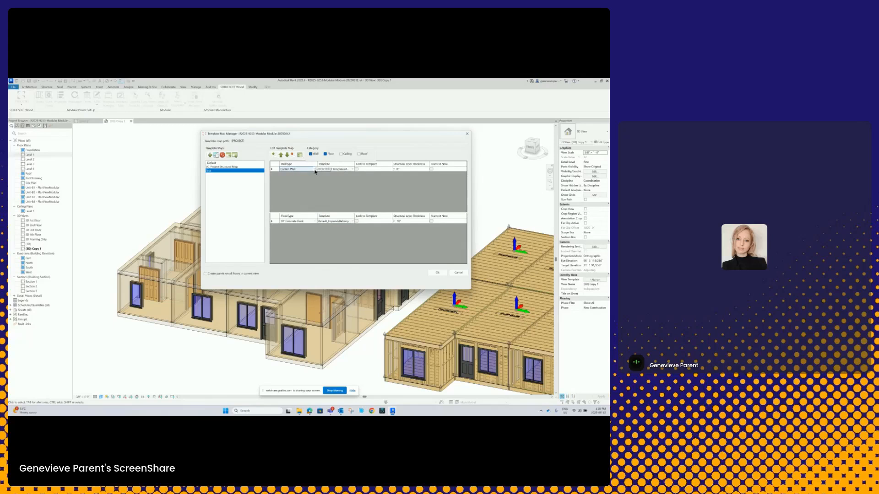
# - Keep Curtain Wall as the wall entry's type and assign it another template from the project templates folder
pyautogui.click(315, 170)
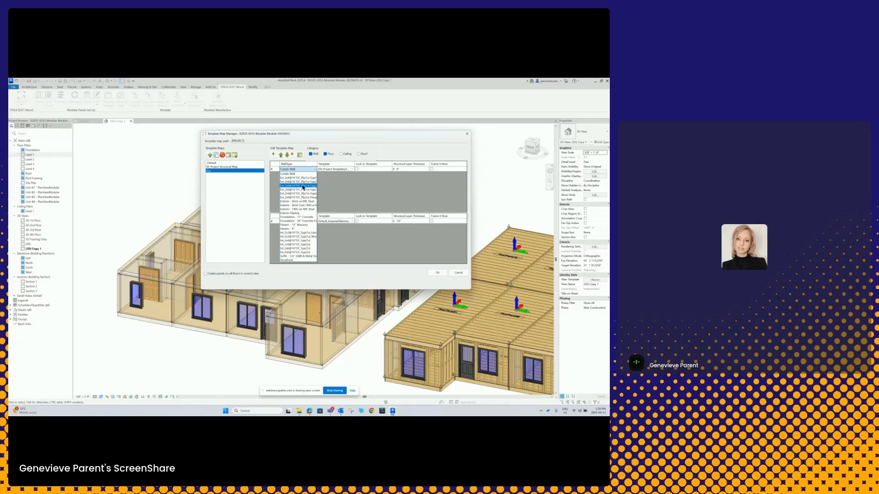
pyautogui.click(352, 169)
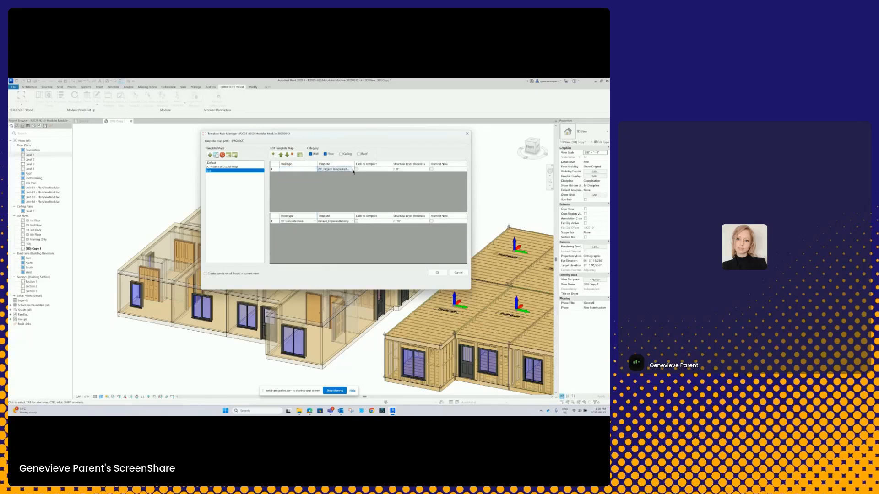
pyautogui.click(352, 170)
pyautogui.click(338, 188)
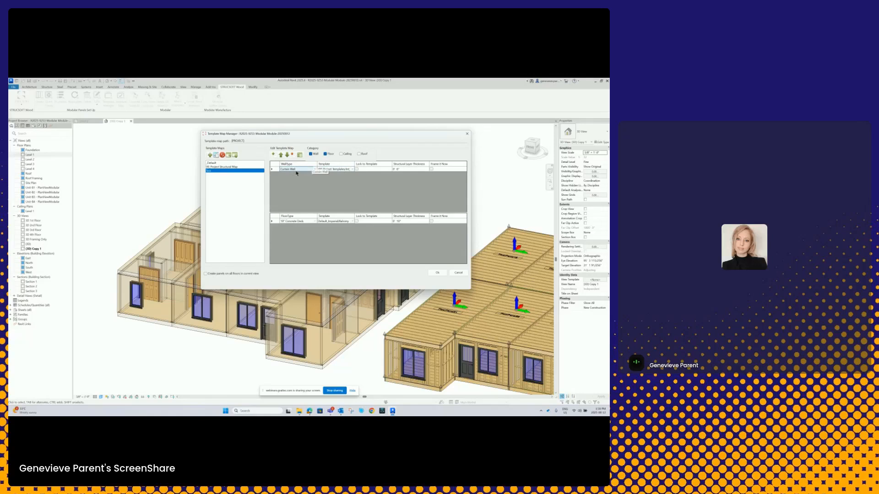
# - Try to keep a second Curtain Wall entry in the Test map by adding it, switching to the project structural map and returning
pyautogui.click(273, 156)
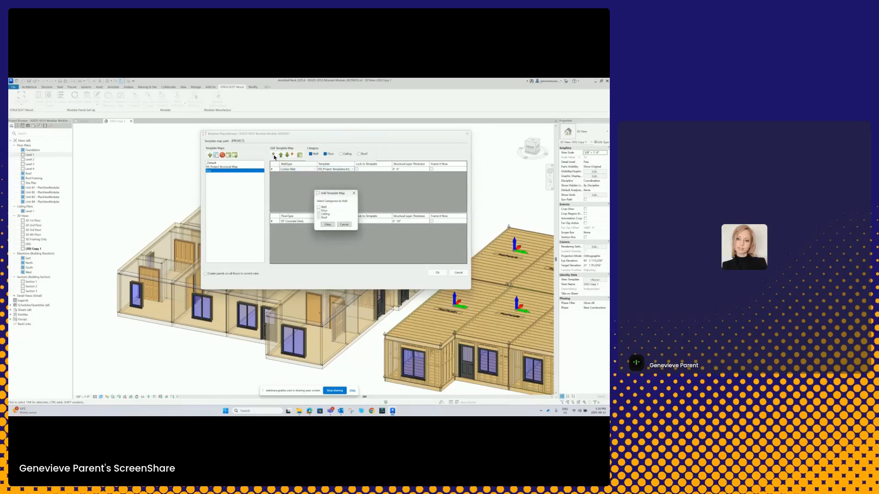
pyautogui.click(319, 208)
pyautogui.click(327, 225)
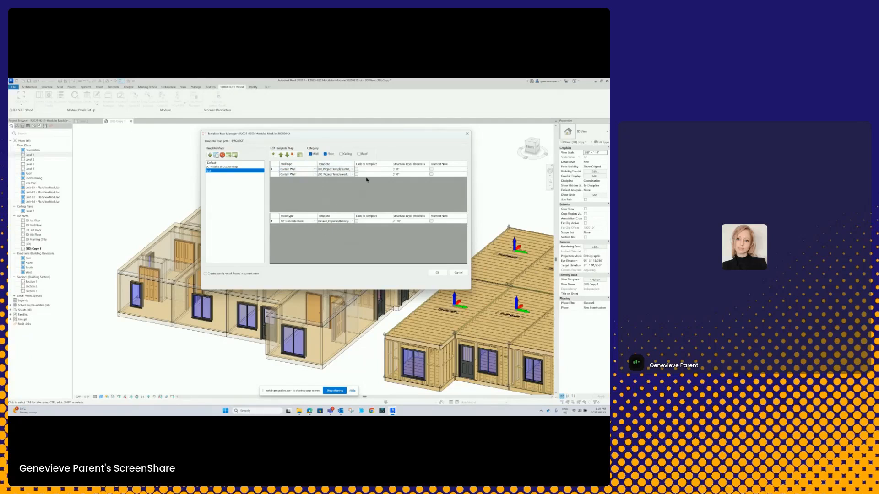
pyautogui.click(223, 167)
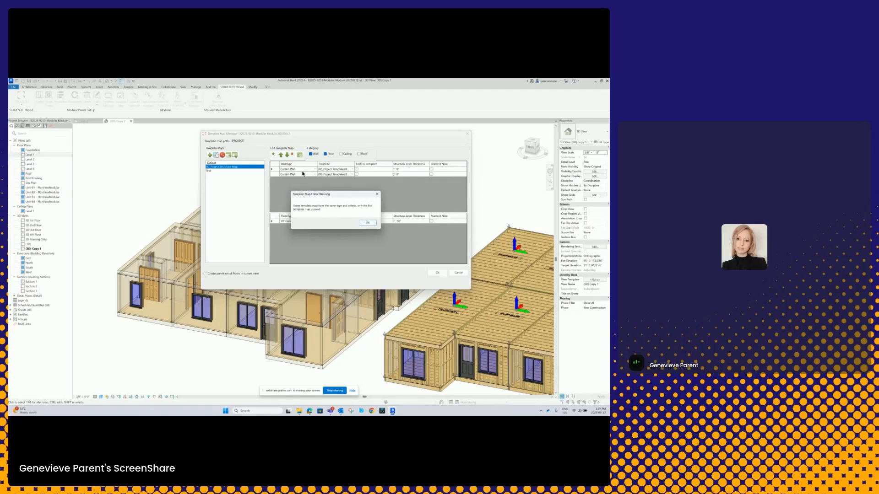
pyautogui.click(373, 224)
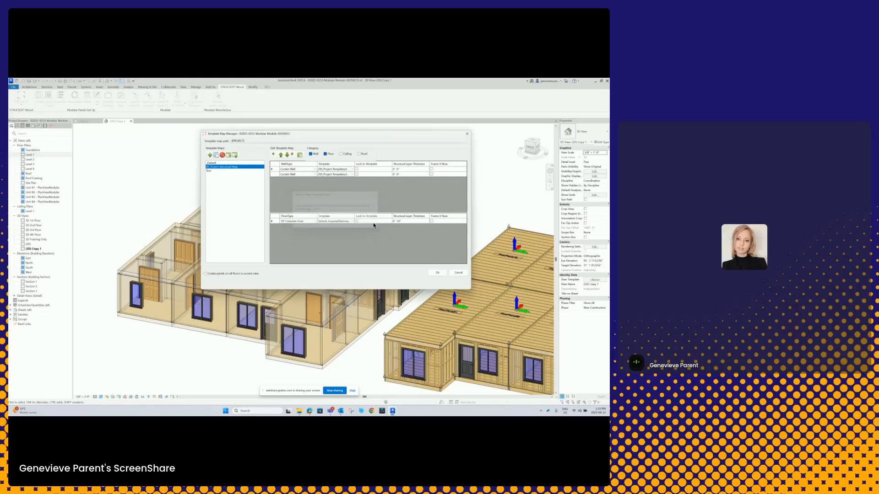
pyautogui.click(212, 172)
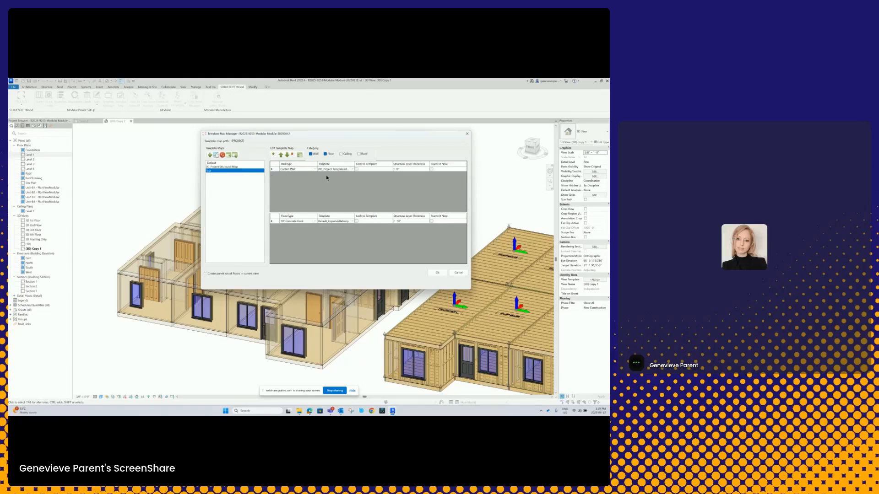
# - Select the project structural map, widen its Template and WallType columns to read the full names, and accept the template maps
pyautogui.click(221, 167)
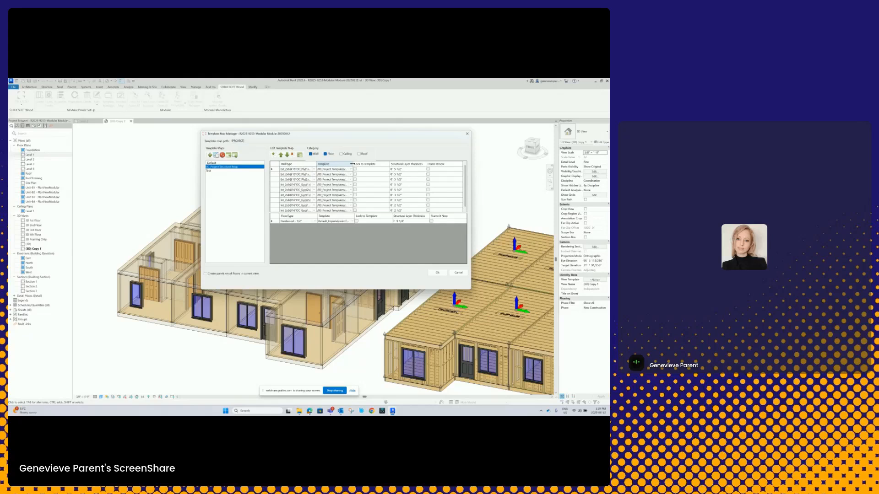
pyautogui.moveTo(389, 166); pyautogui.dragTo(394, 167)
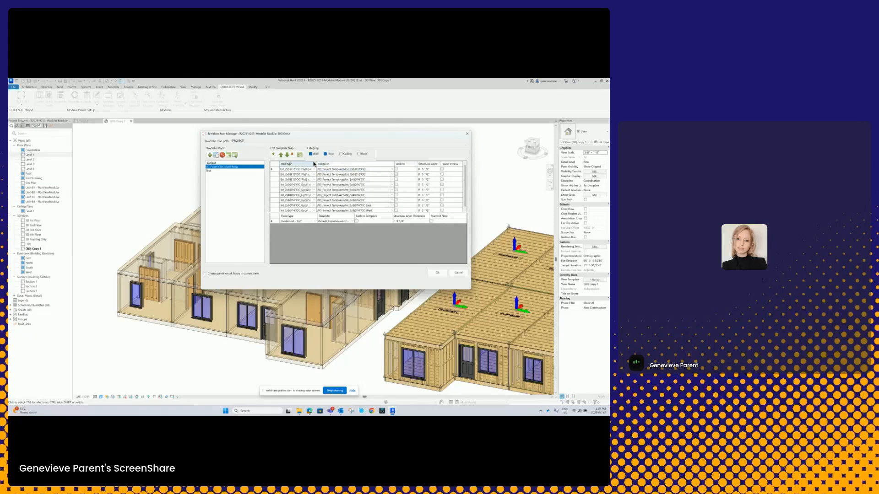
pyautogui.moveTo(315, 164); pyautogui.dragTo(331, 164)
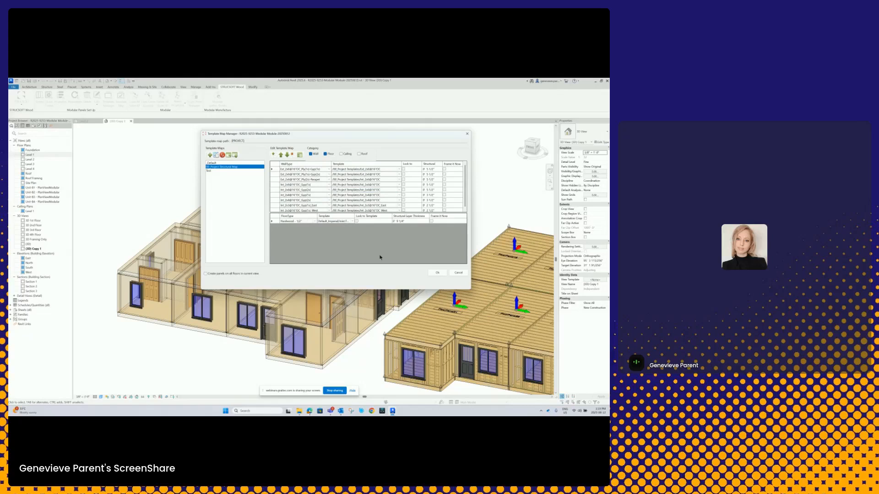
pyautogui.click(440, 275)
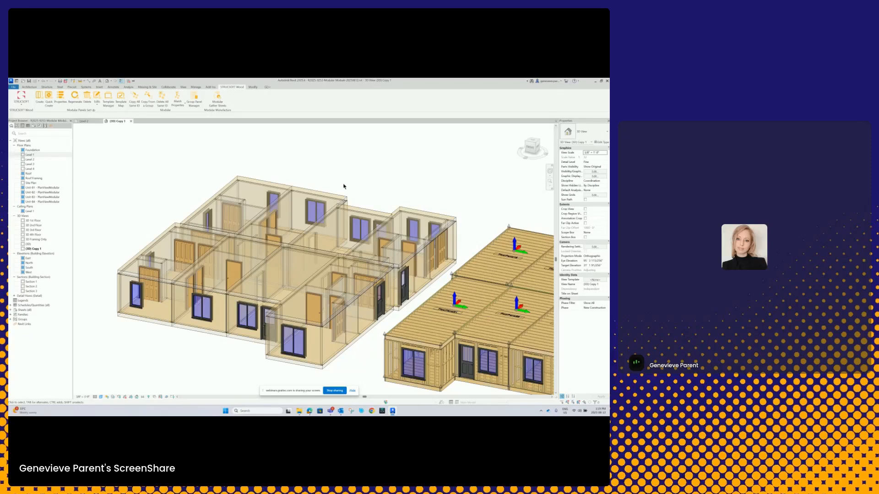
# - Select the rear middle unit group in the 3D view, create its panels with Quick Create and regenerate their framing
pyautogui.click(321, 195)
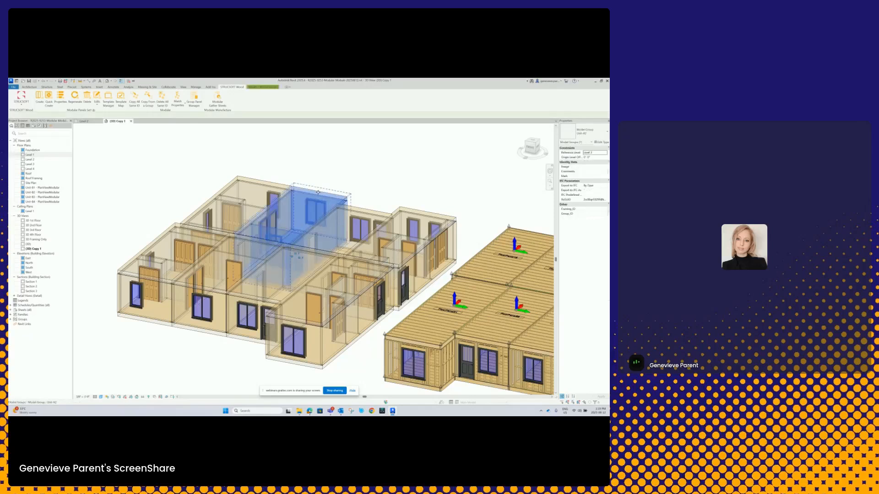
pyautogui.click(54, 102)
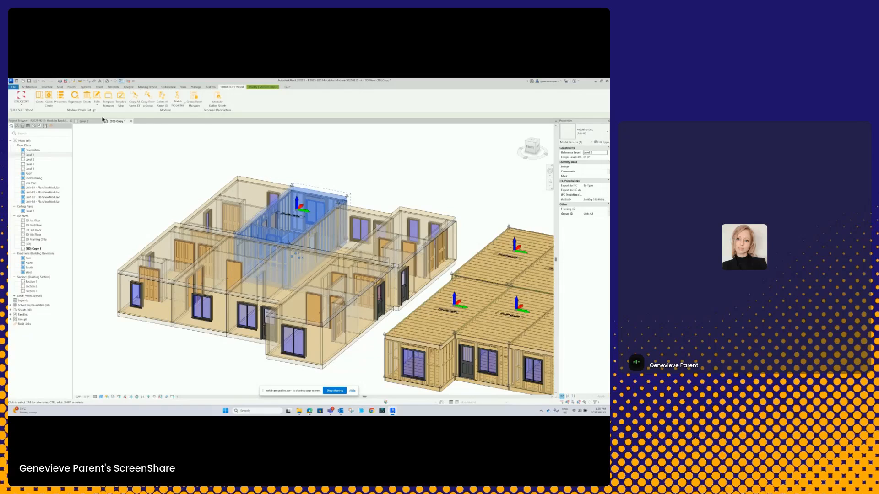
pyautogui.click(74, 102)
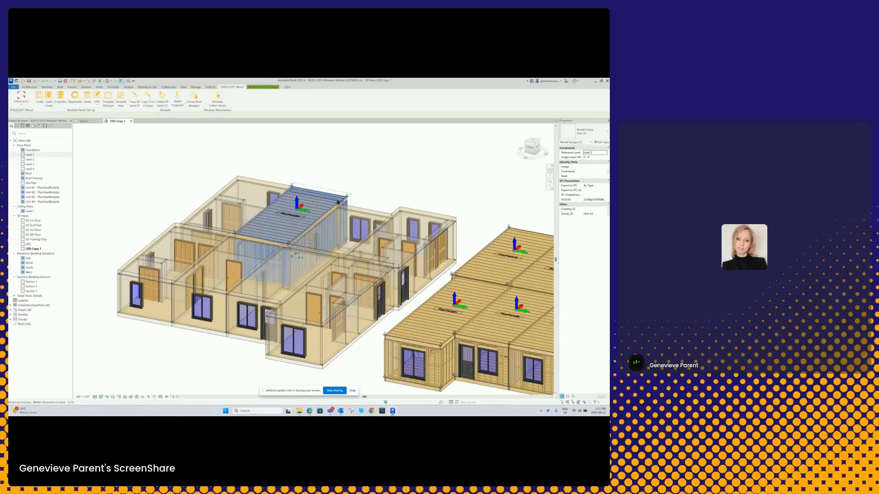
# - Examine the newly framed unit in 3D and compare it with the fully framed modules beside it
pyautogui.scroll(4, 338, 202)
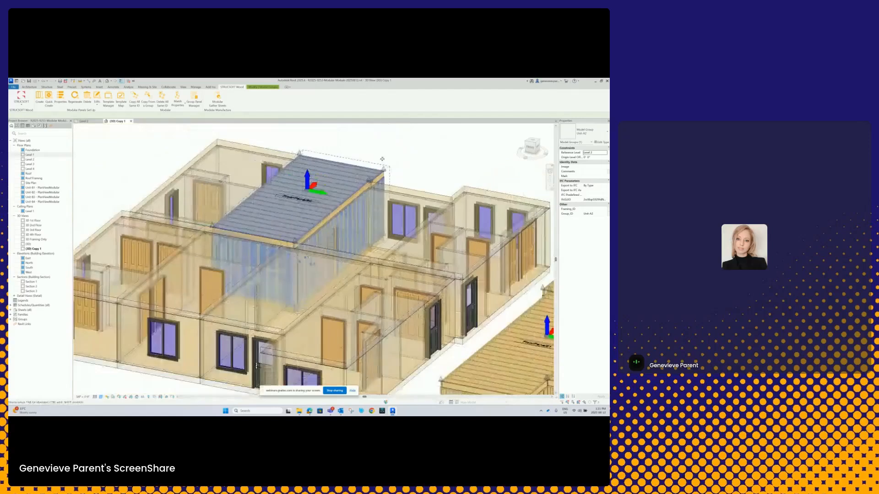
pyautogui.press('Escape')
pyautogui.scroll(-5, 382, 158)
pyautogui.keyDown('shift'); pyautogui.moveTo(359, 219); pyautogui.dragTo(384, 209, button='middle'); pyautogui.keyUp('shift')
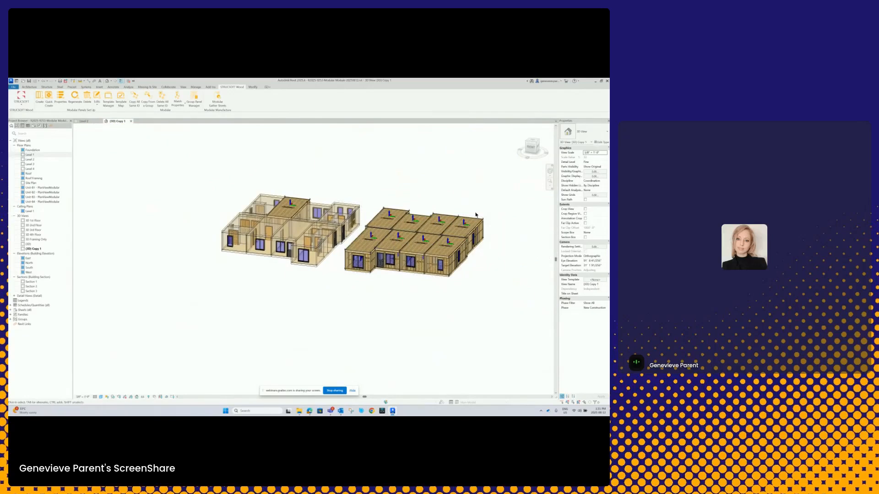
pyautogui.scroll(3, 393, 249)
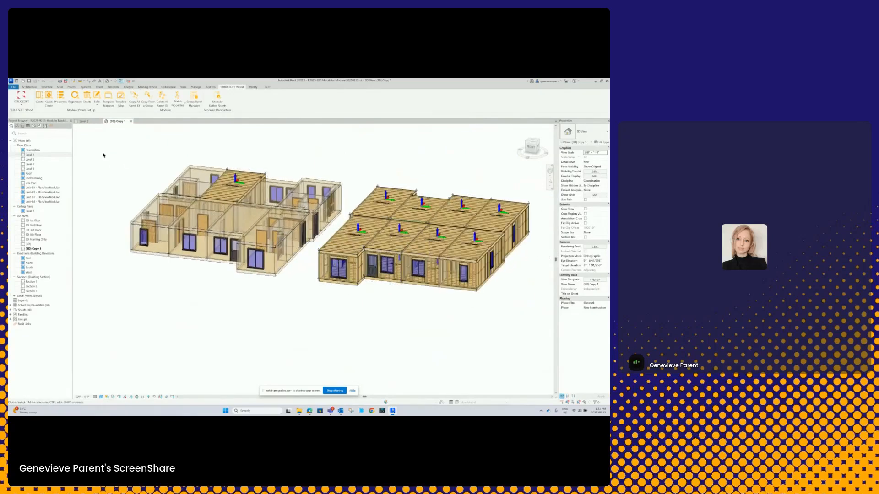
# - Examine the framed unit in the Level 2 plan and locate its group and the corresponding unit in the main building layout
pyautogui.click(84, 121)
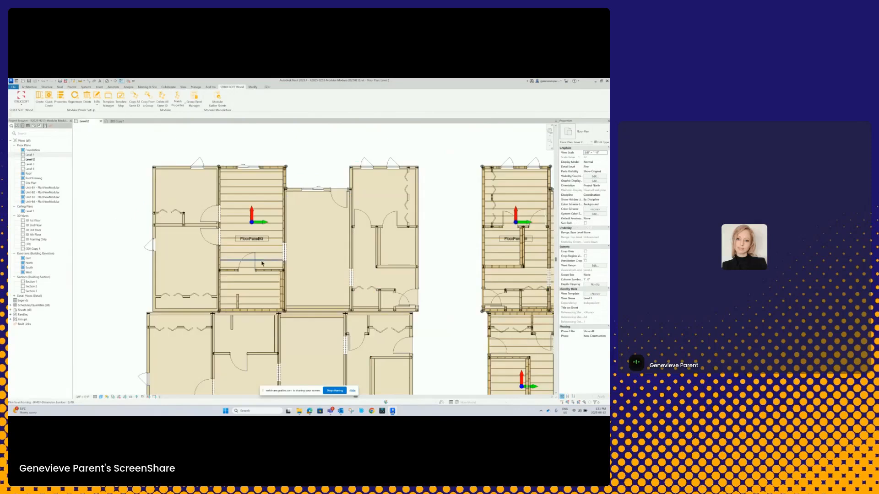
pyautogui.moveTo(278, 273); pyautogui.dragTo(316, 251, button='middle')
pyautogui.scroll(-1, 298, 257)
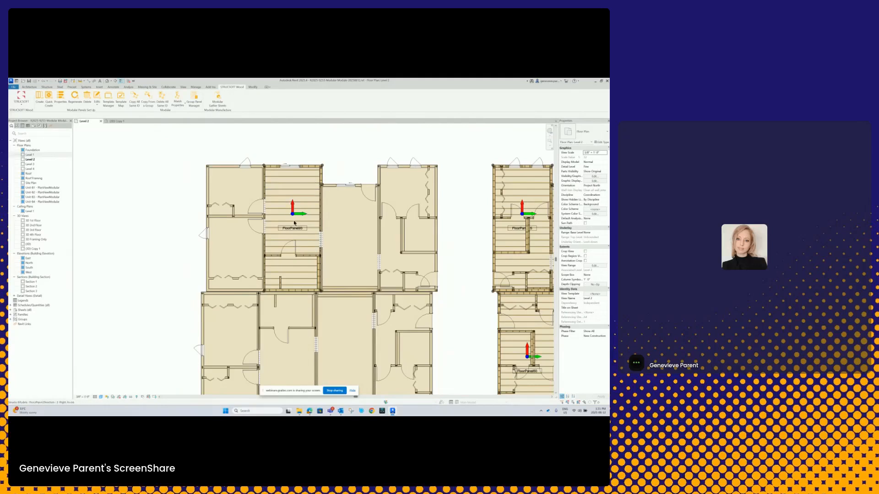
pyautogui.scroll(3, 276, 273)
pyautogui.scroll(-10, 276, 274)
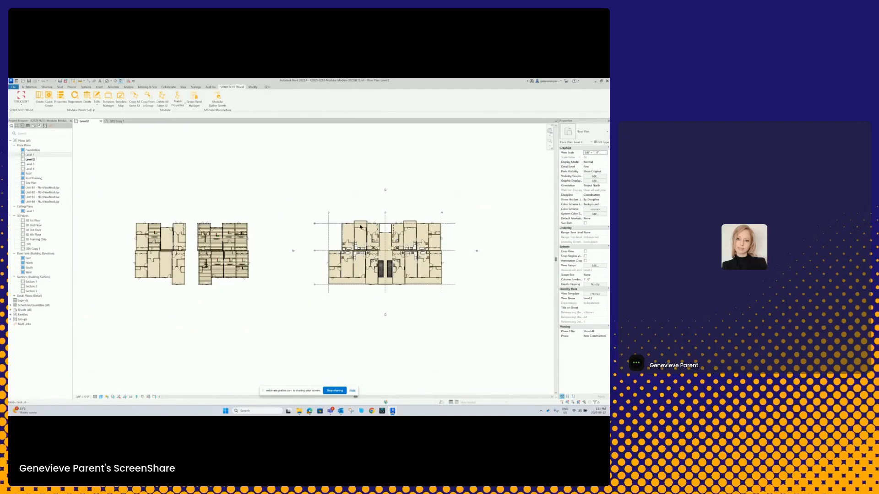
pyautogui.click(156, 228)
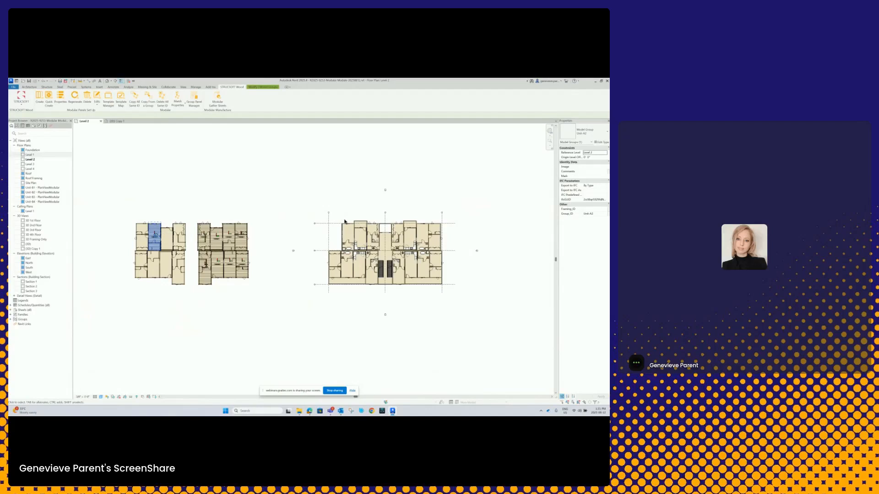
pyautogui.click(346, 225)
pyautogui.click(311, 202)
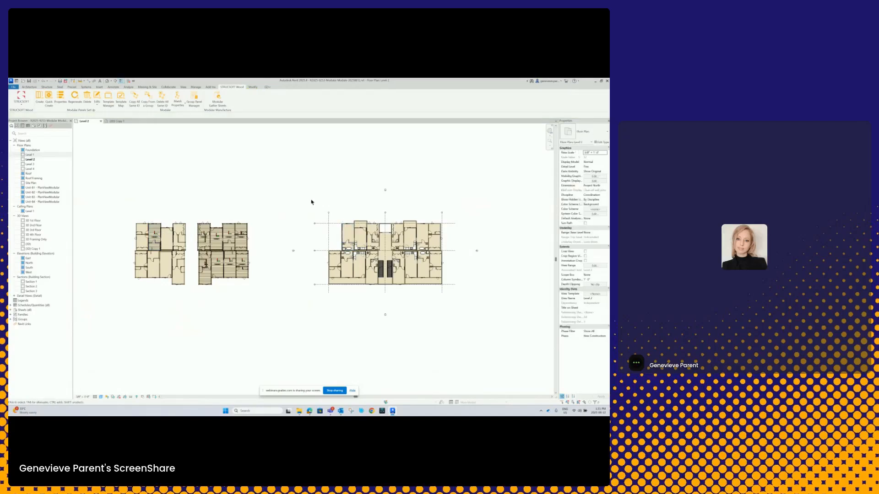
# - Examine the framed Level 2 unit modules beside the multi-storey building in the 3D view
pyautogui.click(116, 122)
pyautogui.scroll(-7, 278, 278)
pyautogui.moveTo(287, 295); pyautogui.dragTo(222, 285, button='middle')
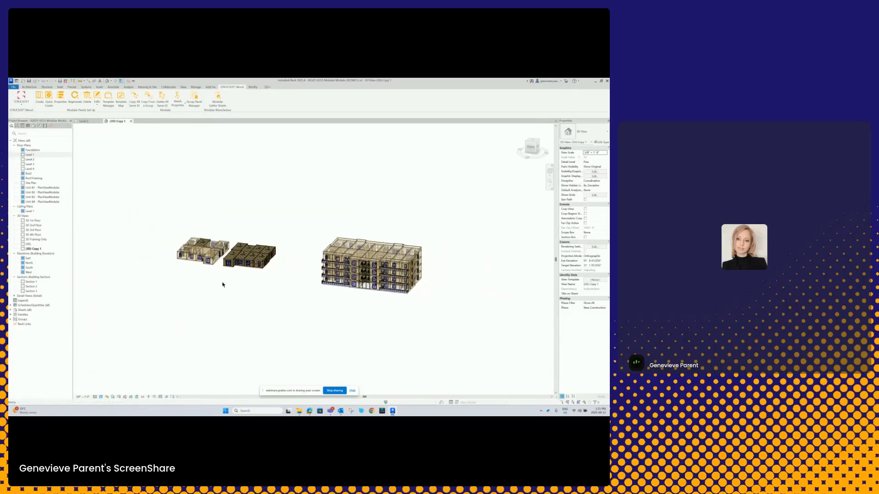
pyautogui.scroll(2, 333, 288)
pyautogui.scroll(1, 289, 293)
pyautogui.moveTo(288, 293); pyautogui.dragTo(280, 296, button='middle')
pyautogui.scroll(-1, 280, 297)
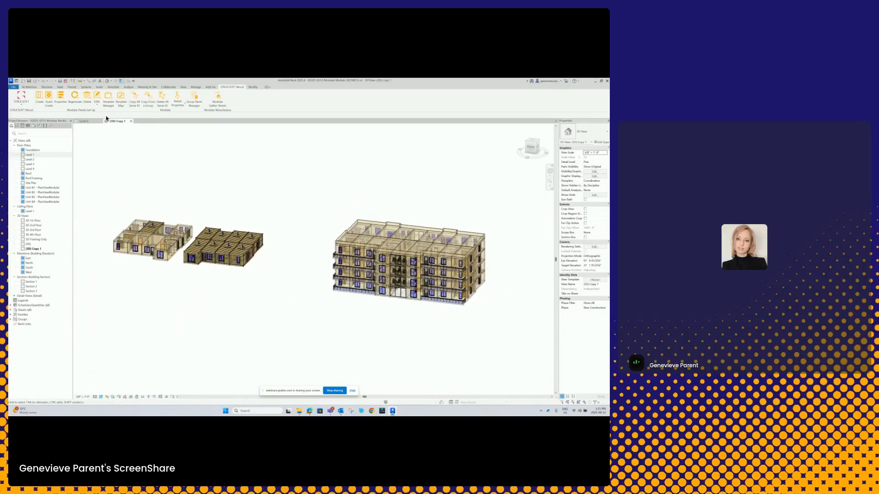
pyautogui.scroll(1, 163, 233)
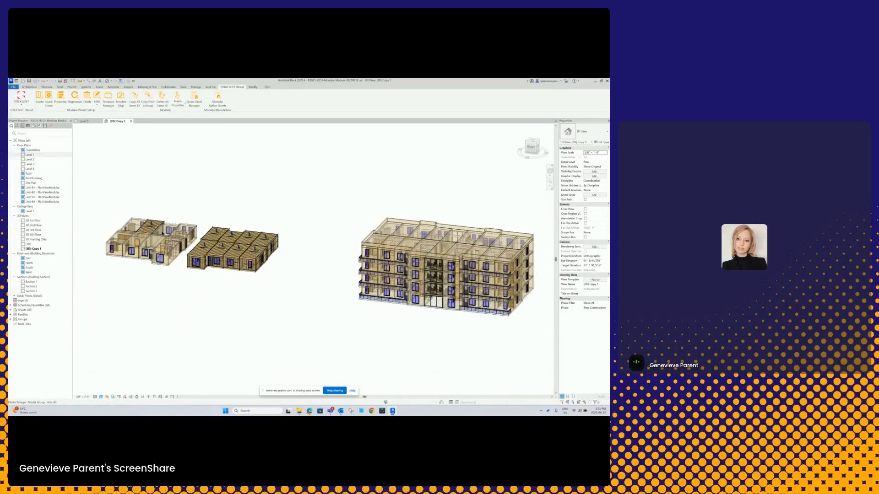
pyautogui.scroll(2, 275, 250)
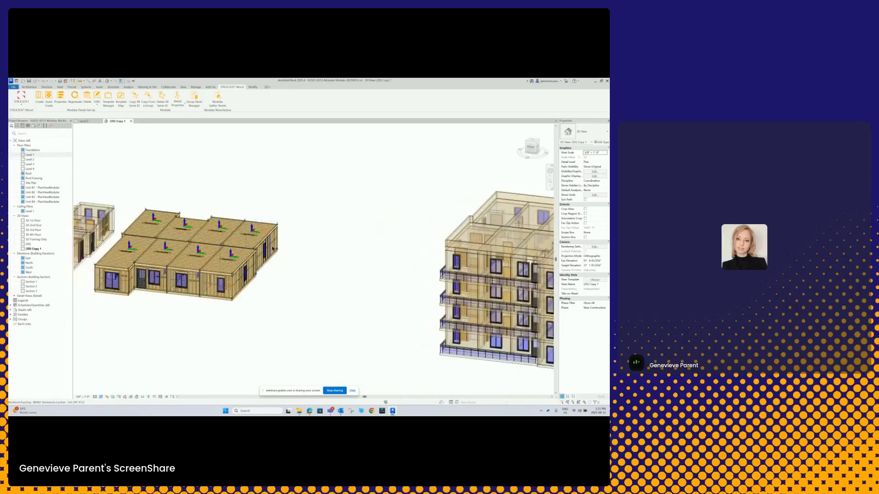
# - Review the dimension, structure and miscellaneous panel properties of a framing member at the end of the fully framed block, and close them unchanged
pyautogui.click(275, 249)
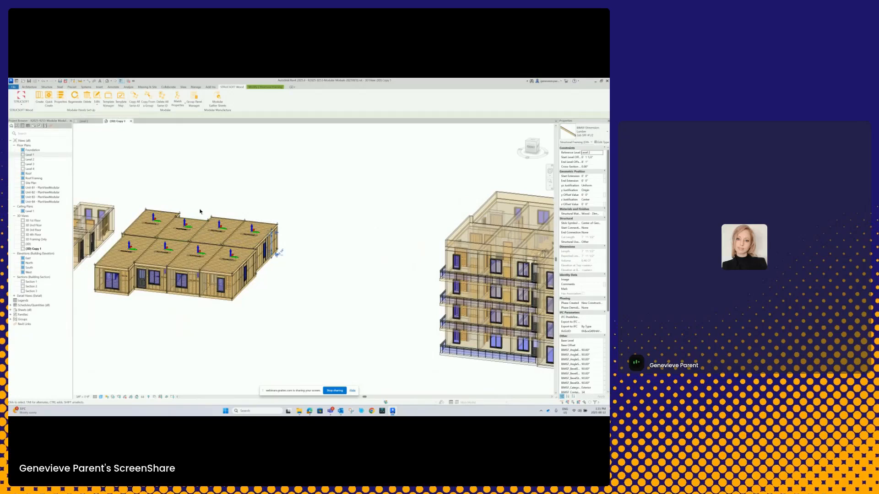
pyautogui.scroll(2, 282, 248)
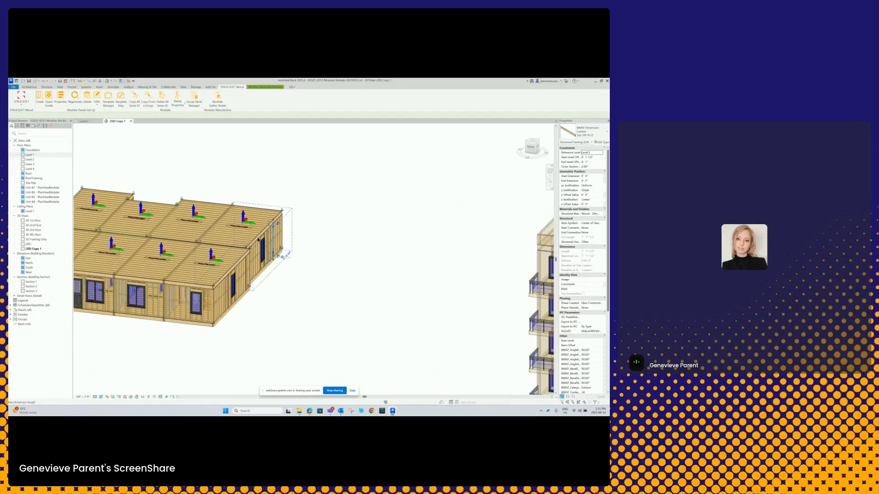
pyautogui.click(61, 100)
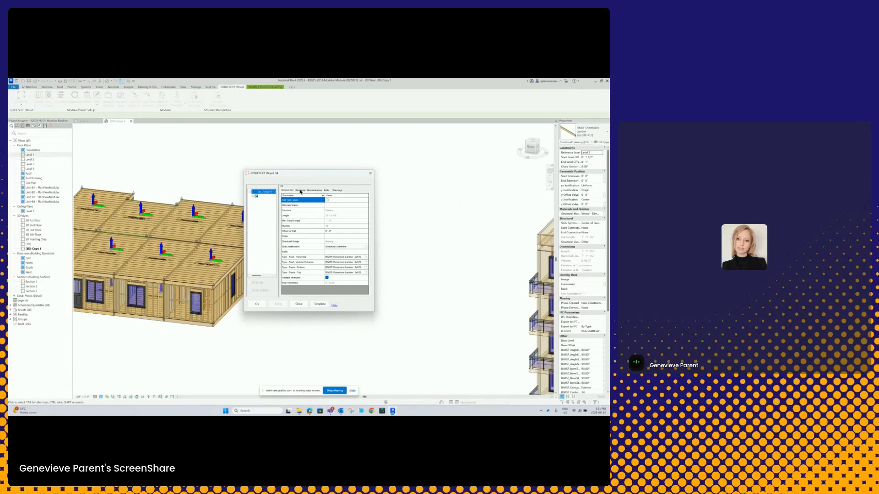
pyautogui.click(300, 190)
pyautogui.click(313, 190)
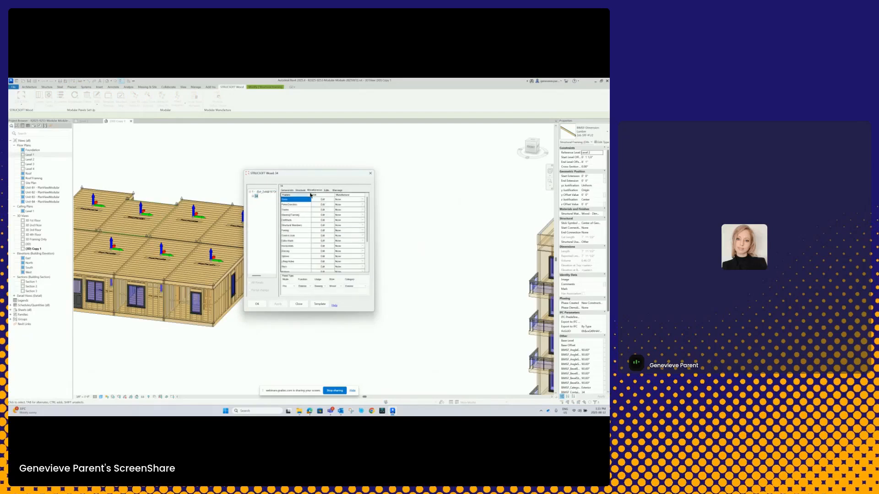
pyautogui.click(370, 173)
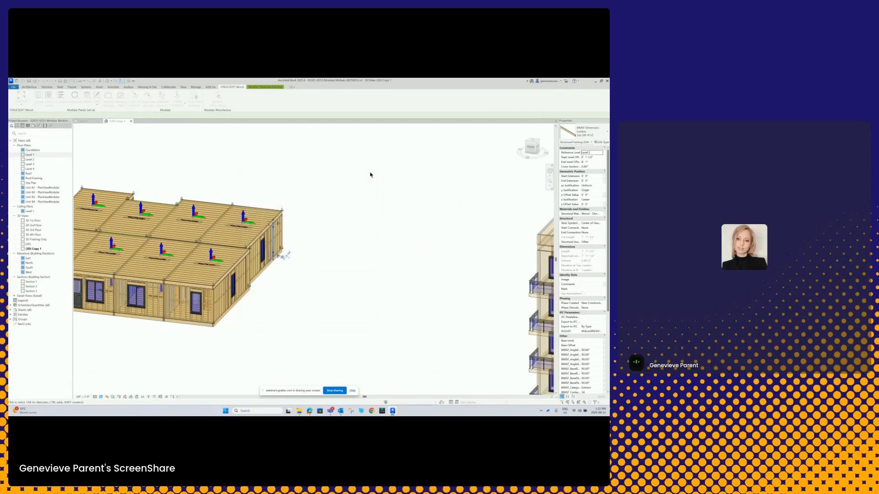
pyautogui.click(348, 243)
# - Compare the fully framed block with the repeated unit groups in the four-storey building in 3D
pyautogui.scroll(-5, 314, 243)
pyautogui.moveTo(314, 243); pyautogui.dragTo(248, 254, button='middle')
pyautogui.scroll(-1, 249, 253)
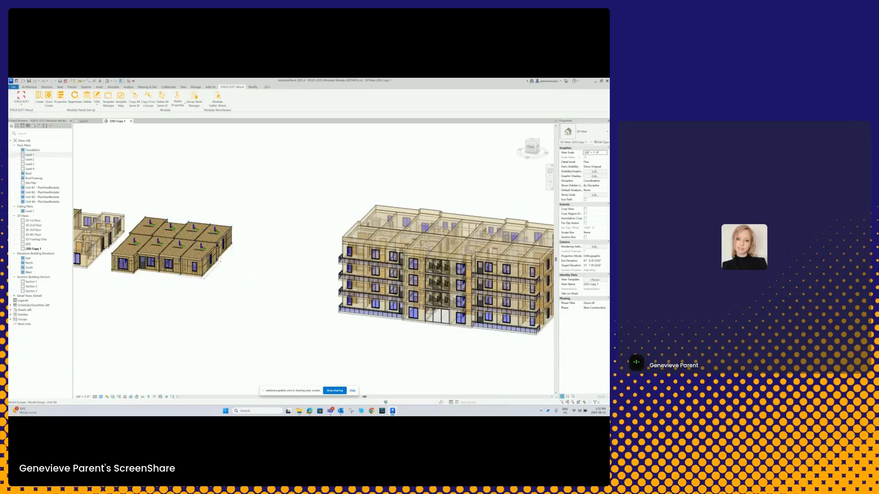
pyautogui.scroll(2, 229, 243)
pyautogui.scroll(-1, 244, 234)
pyautogui.moveTo(258, 240); pyautogui.dragTo(163, 223, button='middle')
pyautogui.scroll(-2, 163, 222)
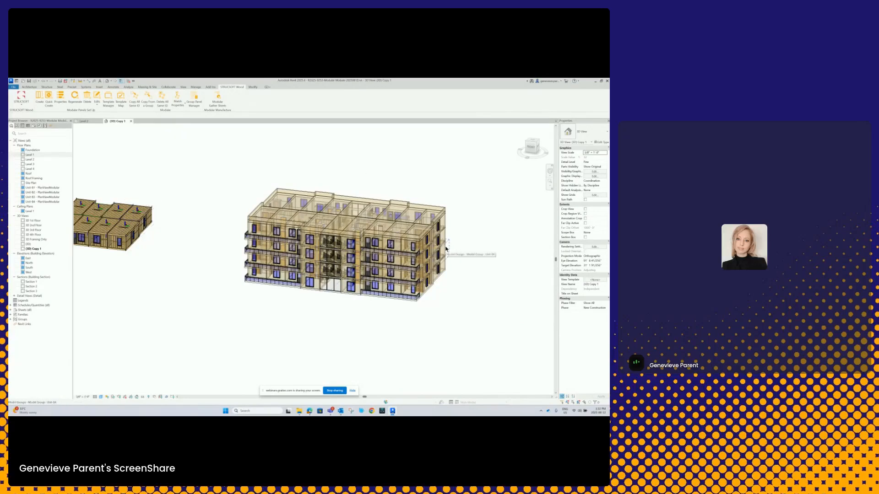
pyautogui.moveTo(193, 181); pyautogui.dragTo(216, 197, button='middle')
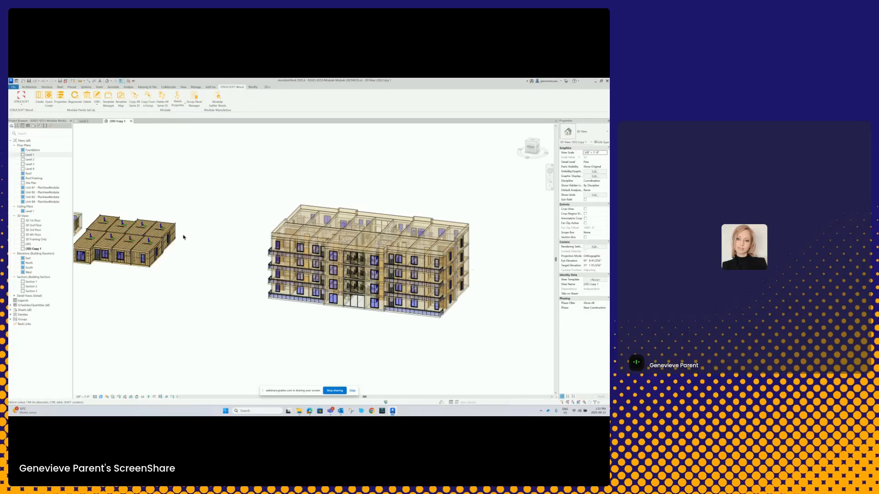
# - Review the available edit commands for wall and floor, ceiling or roof panels, and bring the framed block and building back into view
pyautogui.scroll(5, 210, 236)
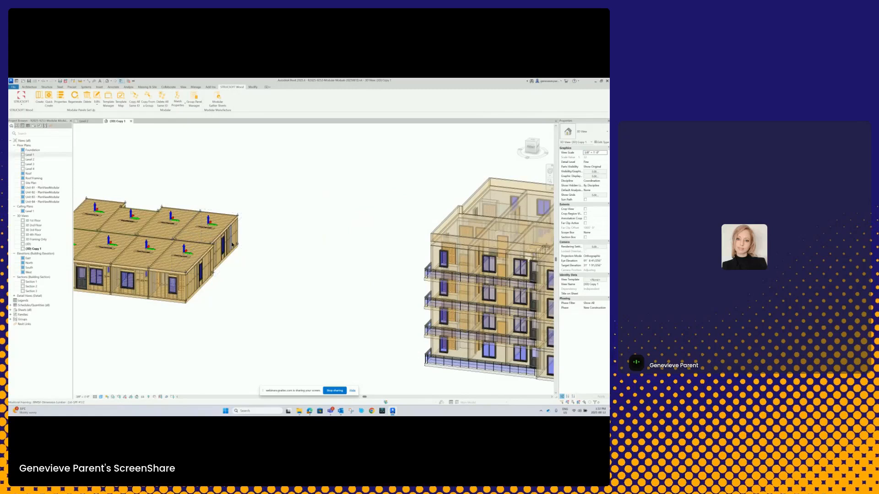
pyautogui.click(97, 101)
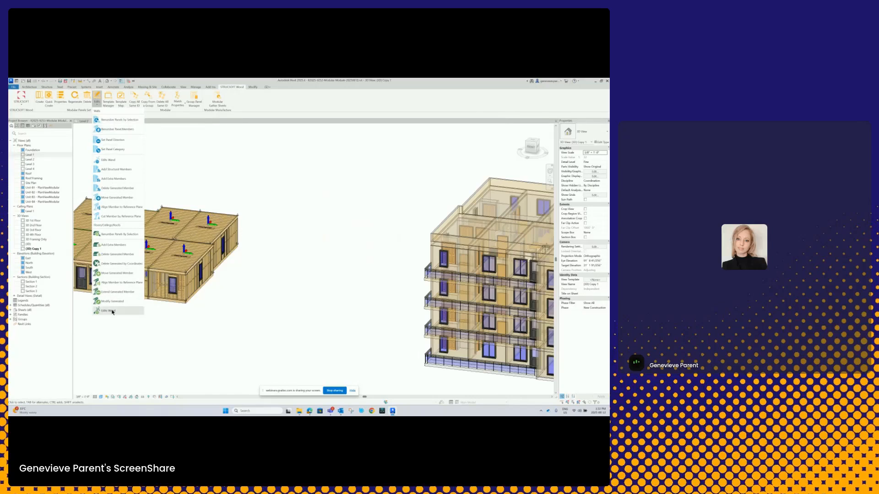
pyautogui.click(181, 159)
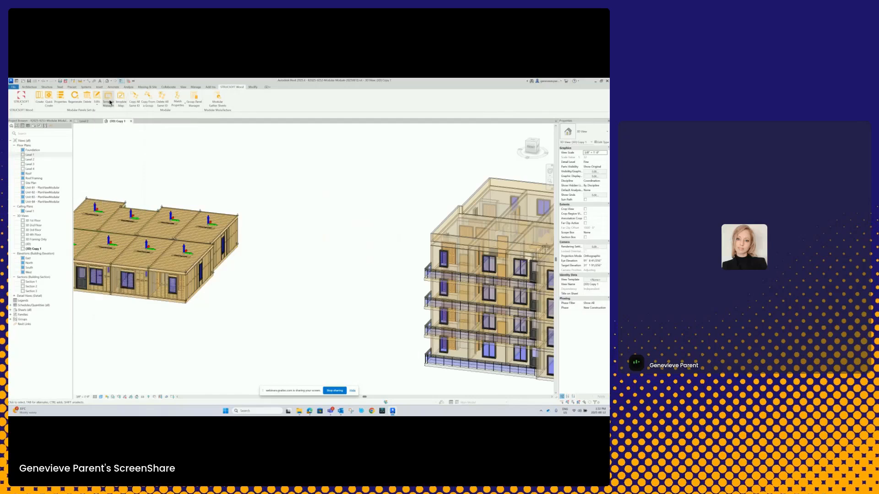
pyautogui.scroll(-5, 229, 247)
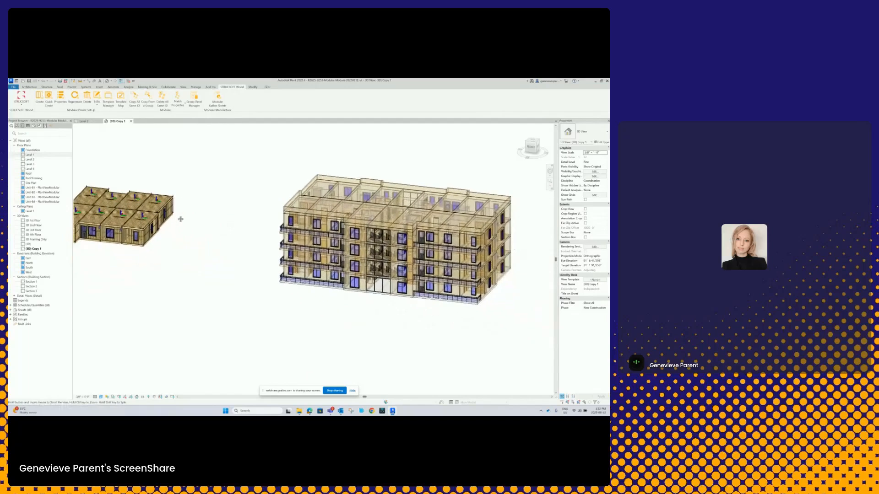
pyautogui.scroll(-1, 224, 249)
pyautogui.moveTo(221, 249); pyautogui.dragTo(196, 241, button='middle')
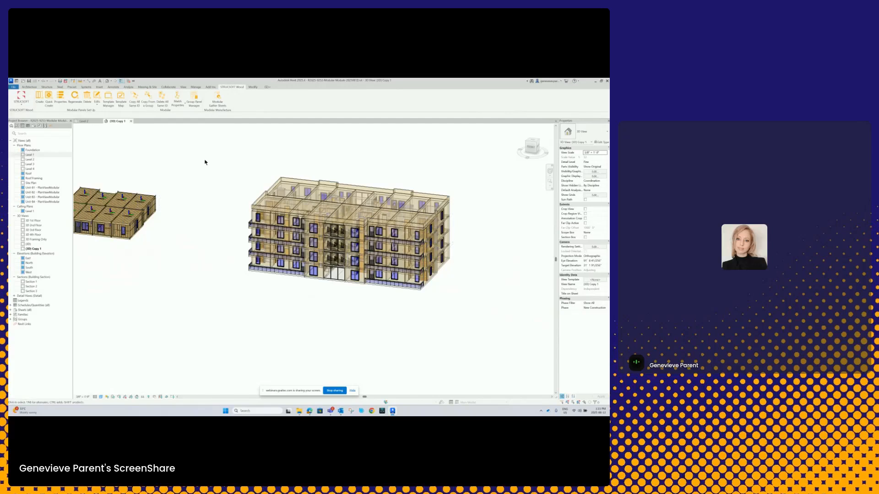
# - Start Copy All Same ID from the framed block's rear end unit group, including the Wall and Floor panel categories
pyautogui.click(156, 198)
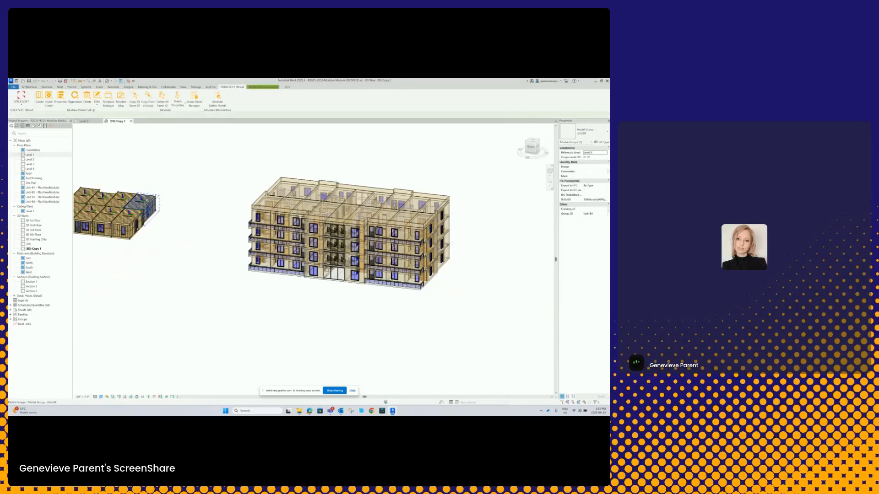
pyautogui.click(133, 101)
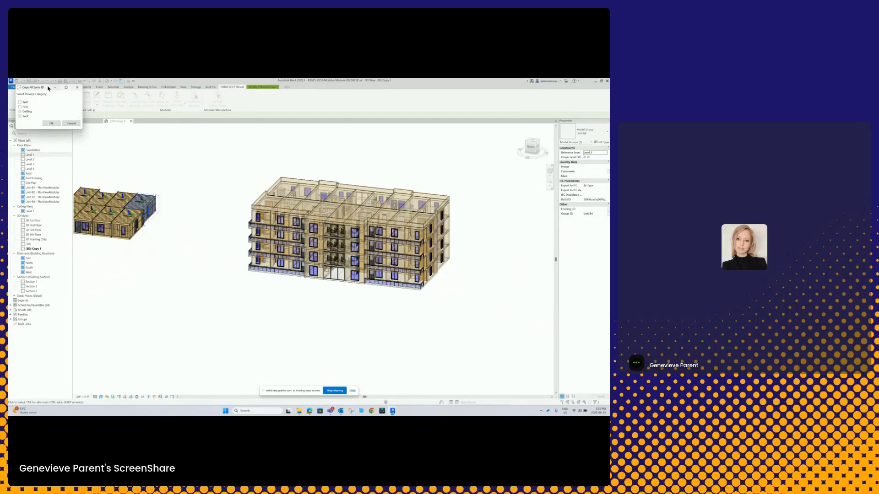
pyautogui.moveTo(48, 89); pyautogui.dragTo(213, 137)
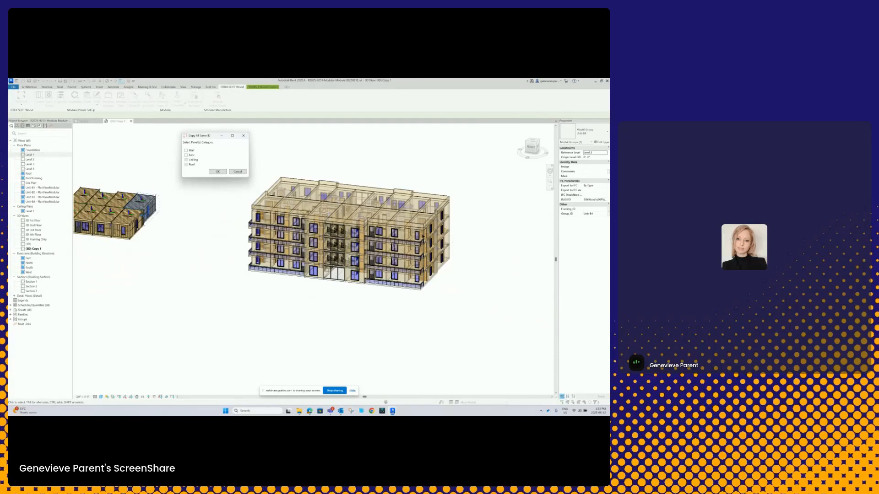
pyautogui.click(186, 151)
pyautogui.click(190, 156)
pyautogui.click(218, 172)
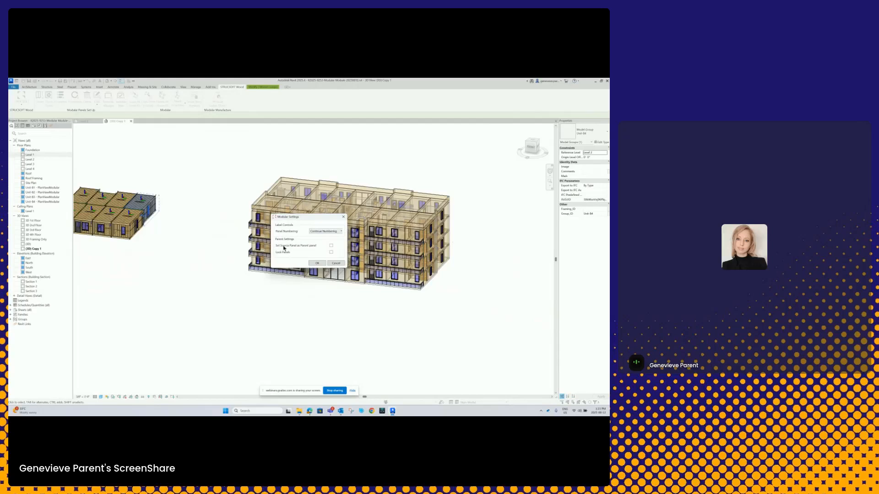
# - Set the source panel as parent panel, choose the panel numbering option, and run the copy to the matching groups
pyautogui.click(332, 247)
pyautogui.click(337, 233)
pyautogui.click(324, 241)
pyautogui.click(317, 263)
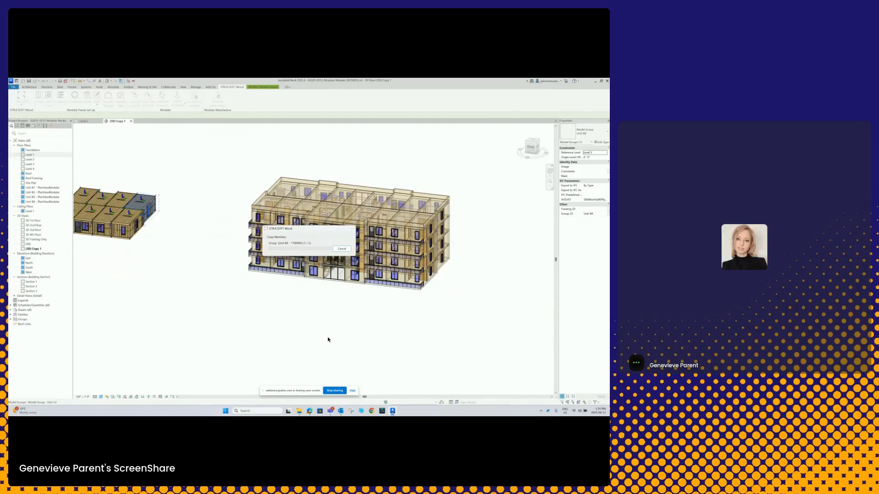
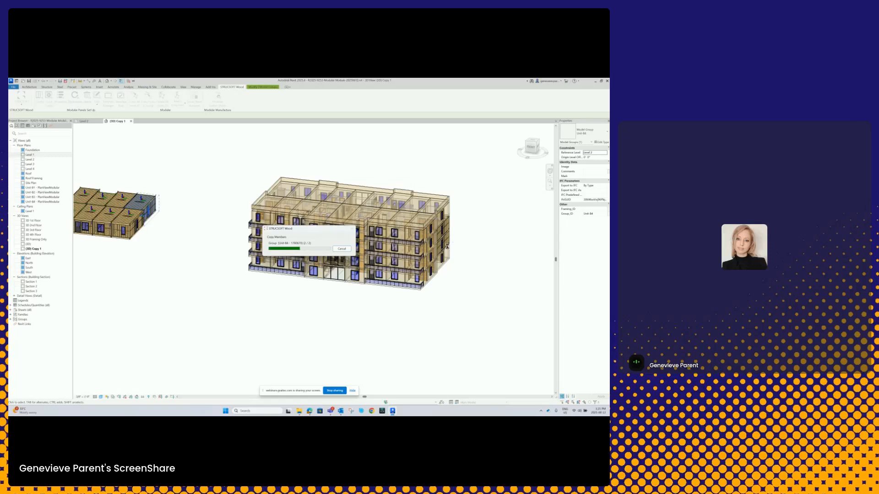
# - Inspect the wall and floor framing copied to the end unit groups of the four-storey building in 3D
pyautogui.scroll(4, 449, 248)
pyautogui.keyDown('shift'); pyautogui.moveTo(448, 248); pyautogui.dragTo(446, 218, button='middle'); pyautogui.keyUp('shift')
pyautogui.scroll(-3, 441, 231)
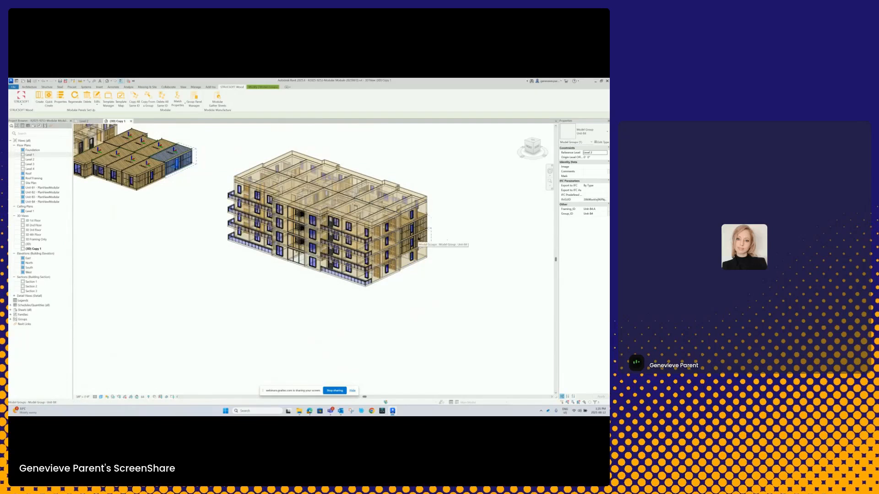
pyautogui.scroll(3, 417, 236)
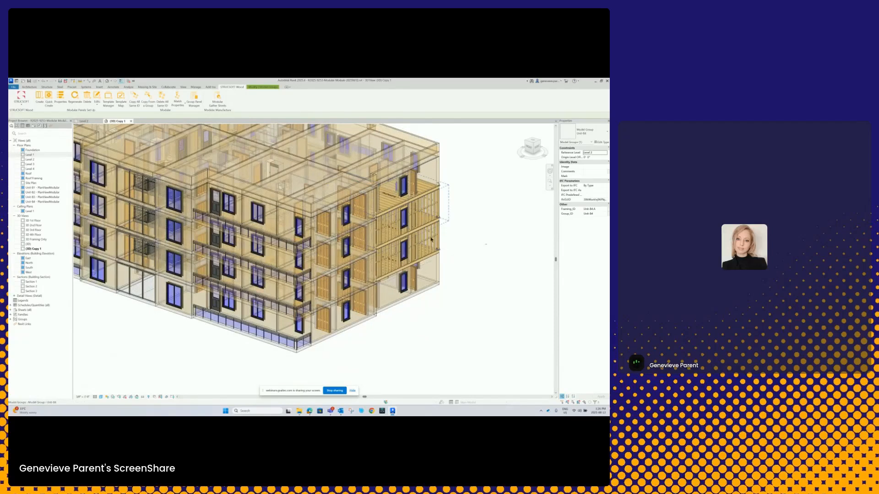
pyautogui.scroll(2, 437, 243)
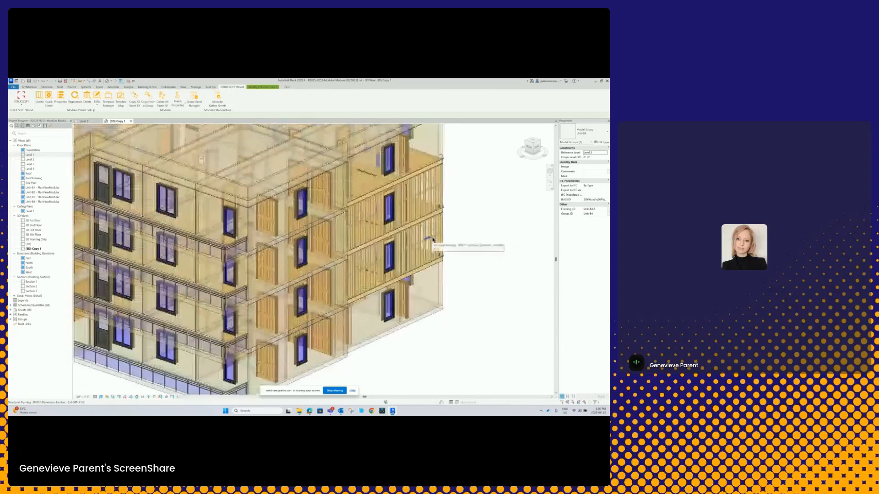
pyautogui.keyDown('shift'); pyautogui.moveTo(444, 247); pyautogui.dragTo(424, 259, button='middle'); pyautogui.keyUp('shift')
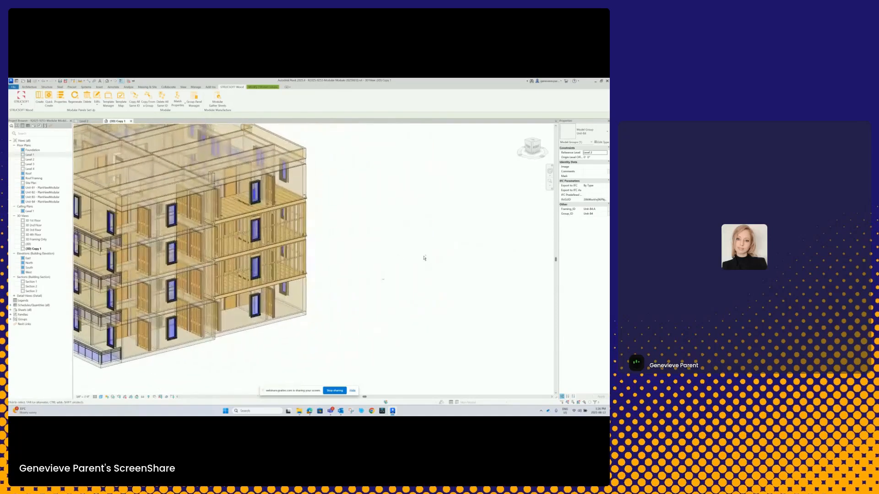
# - Select the Level 2 end unit group in the building and examine its framing alongside the units above and below
pyautogui.click(308, 252)
pyautogui.click(306, 253)
pyautogui.scroll(-3, 333, 274)
pyautogui.keyDown('shift'); pyautogui.moveTo(333, 275); pyautogui.dragTo(215, 270, button='middle'); pyautogui.keyUp('shift')
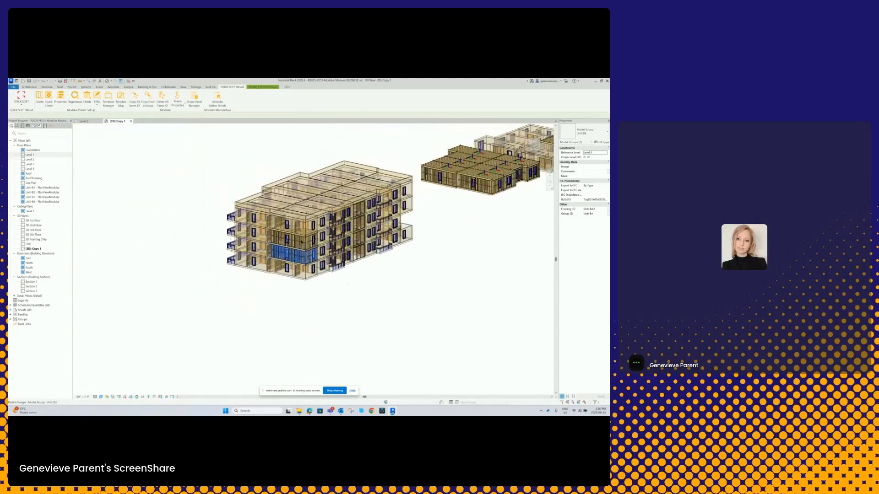
pyautogui.scroll(3, 288, 246)
pyautogui.scroll(3, 329, 265)
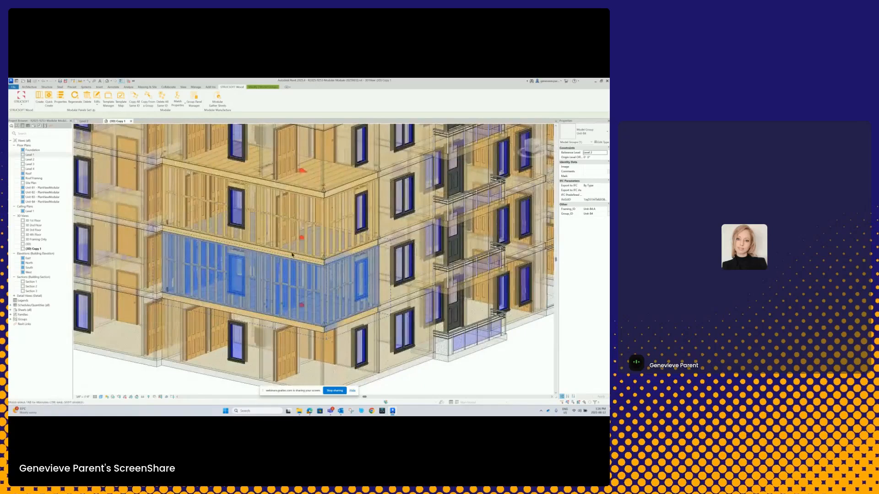
pyautogui.scroll(2, 329, 265)
pyautogui.scroll(-5, 315, 280)
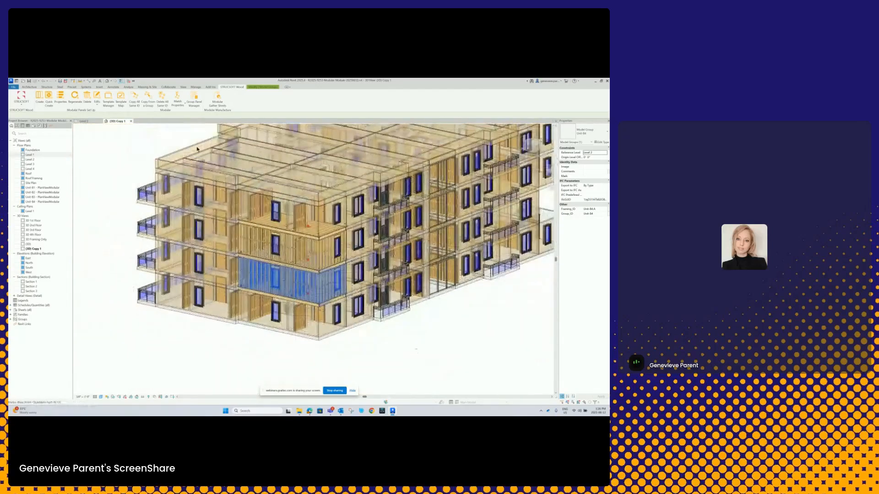
# - Open the Level 2 plan, clear the selection, and inspect the outer wall corners of the unit containing FloorPanel36
pyautogui.click(86, 122)
pyautogui.moveTo(354, 307); pyautogui.dragTo(319, 303, button='middle')
pyautogui.moveTo(234, 252); pyautogui.dragTo(365, 253, button='middle')
pyautogui.scroll(5, 342, 239)
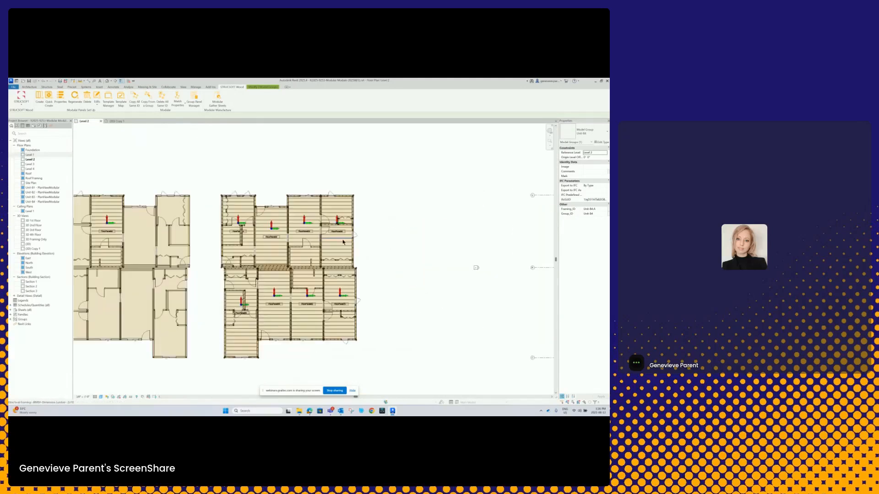
pyautogui.click(412, 245)
pyautogui.scroll(-5, 412, 246)
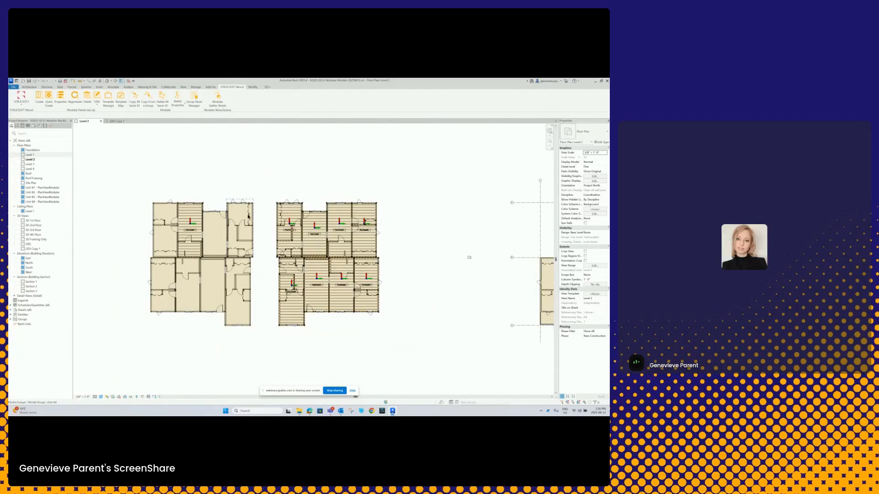
pyautogui.scroll(3, 328, 231)
pyautogui.moveTo(415, 200); pyautogui.dragTo(323, 202, button='middle')
pyautogui.scroll(5, 317, 196)
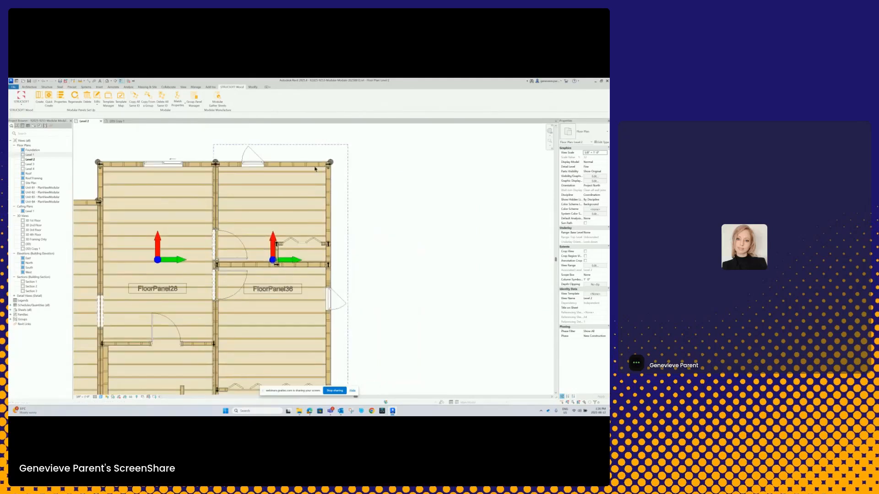
pyautogui.scroll(4, 315, 168)
pyautogui.moveTo(329, 170); pyautogui.dragTo(441, 171, button='middle')
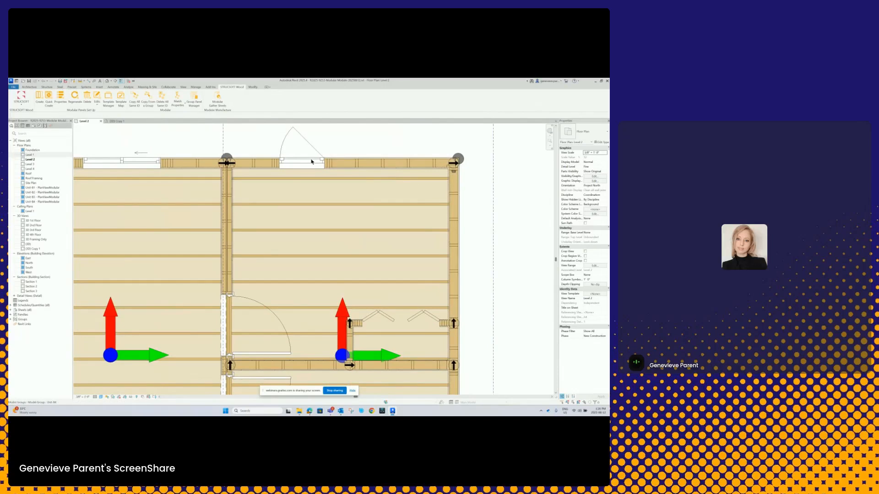
# - Examine the interior wall junctions and shared walls around FloorPanel28 and FloorPanel36, then review the whole framed block in plan
pyautogui.moveTo(471, 326); pyautogui.dragTo(478, 207, button='middle')
pyautogui.scroll(-1, 472, 215)
pyautogui.scroll(5, 470, 221)
pyautogui.scroll(-2, 471, 222)
pyautogui.scroll(-3, 471, 224)
pyautogui.scroll(6, 298, 234)
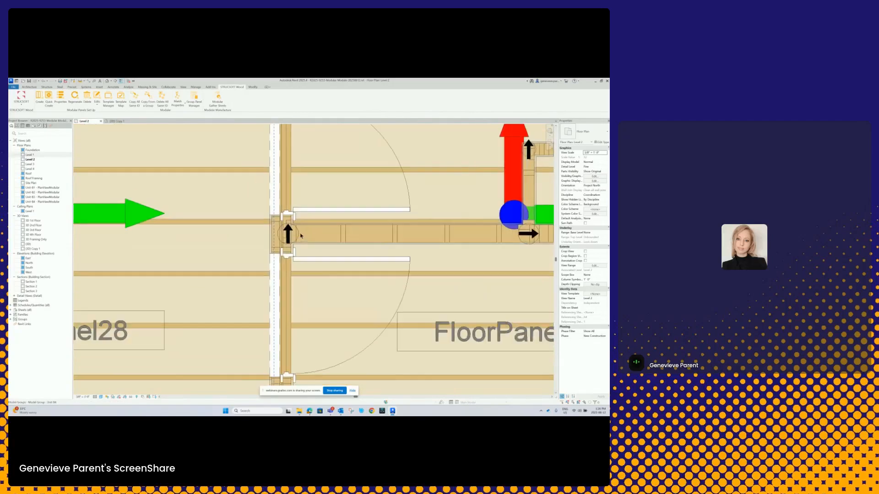
pyautogui.scroll(-7, 309, 236)
pyautogui.scroll(1, 395, 335)
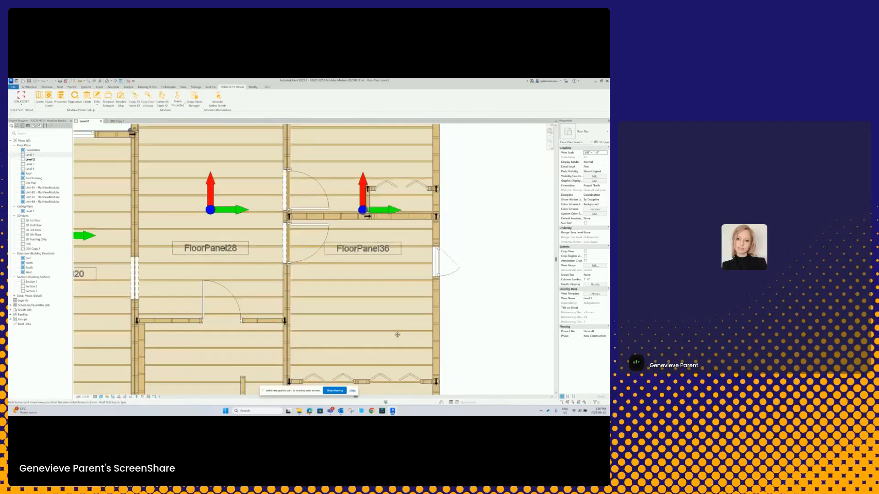
pyautogui.scroll(-1, 396, 336)
pyautogui.moveTo(395, 337); pyautogui.dragTo(412, 232, button='middle')
pyautogui.scroll(6, 322, 308)
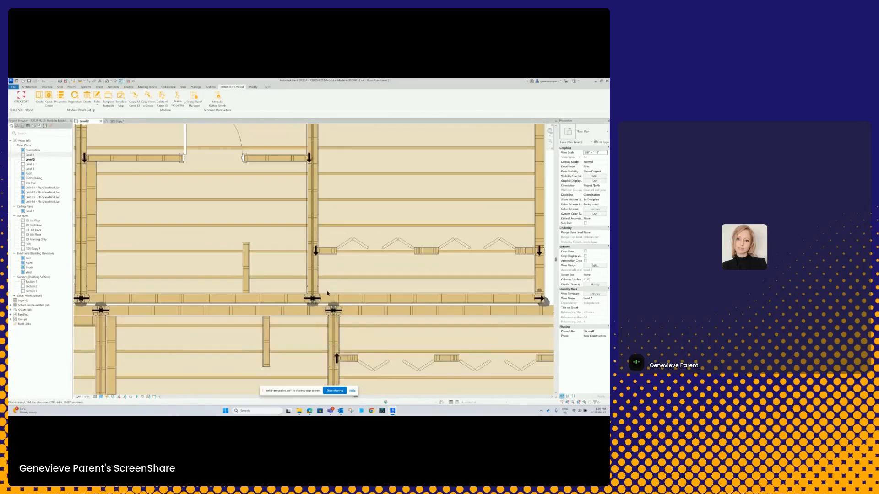
pyautogui.scroll(-5, 341, 284)
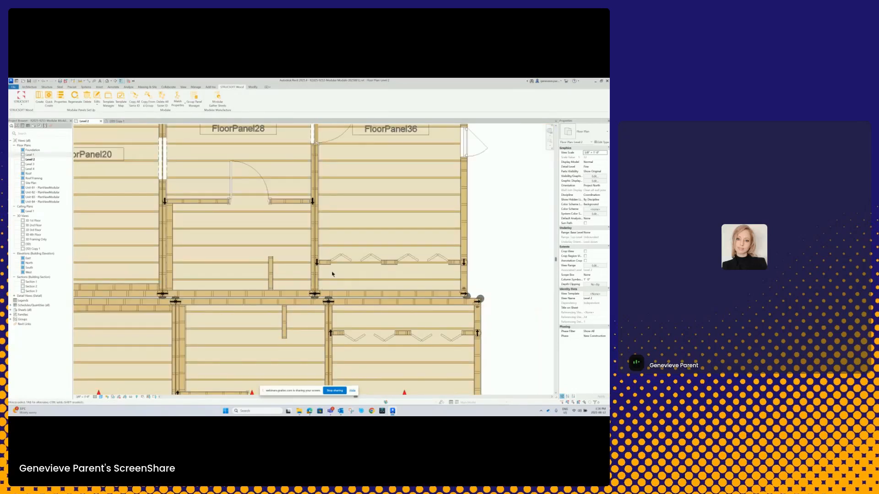
pyautogui.scroll(-2, 336, 223)
pyautogui.scroll(-1, 365, 220)
pyautogui.moveTo(367, 221); pyautogui.dragTo(460, 281, button='middle')
pyautogui.scroll(-1, 445, 279)
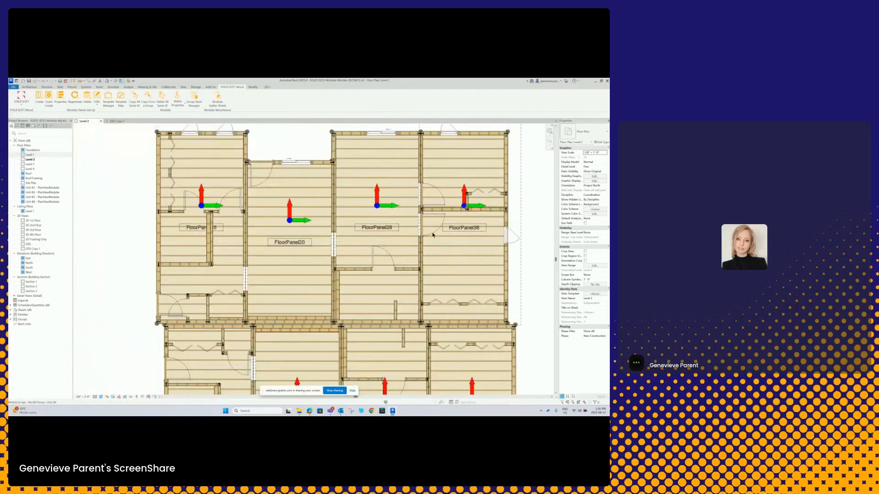
pyautogui.scroll(-4, 465, 204)
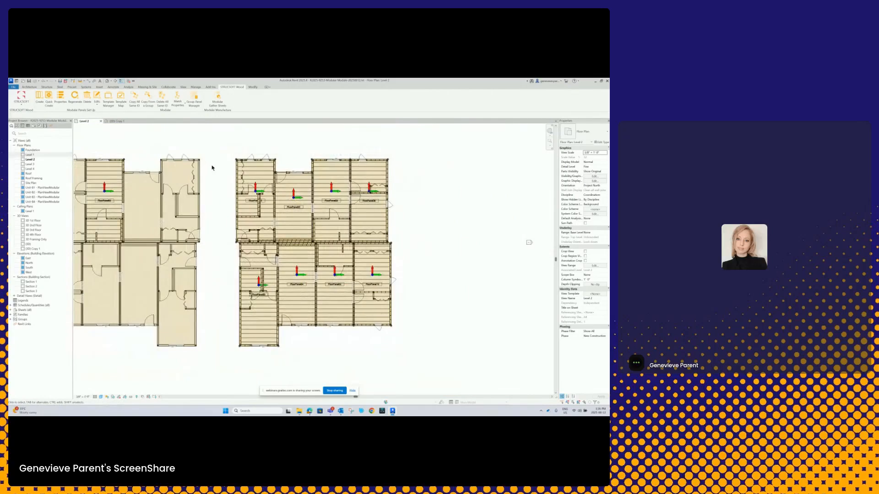
# - Return to the 3D view and bring the framed block and the four-storey building into view together
pyautogui.click(115, 121)
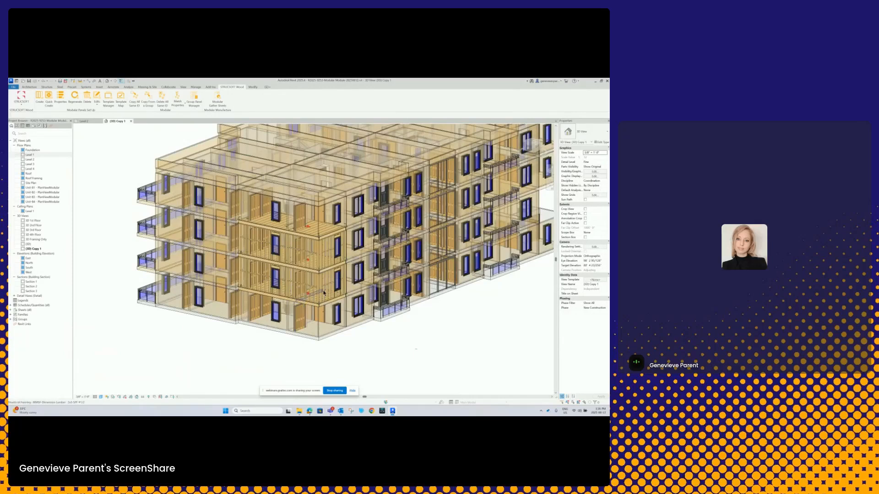
pyautogui.scroll(-3, 324, 294)
pyautogui.keyDown('shift'); pyautogui.moveTo(279, 333); pyautogui.dragTo(379, 332, button='middle'); pyautogui.keyUp('shift')
pyautogui.moveTo(326, 329); pyautogui.dragTo(393, 324, button='middle')
pyautogui.scroll(3, 310, 265)
pyautogui.scroll(-1, 247, 322)
pyautogui.moveTo(258, 322); pyautogui.dragTo(338, 316, button='middle')
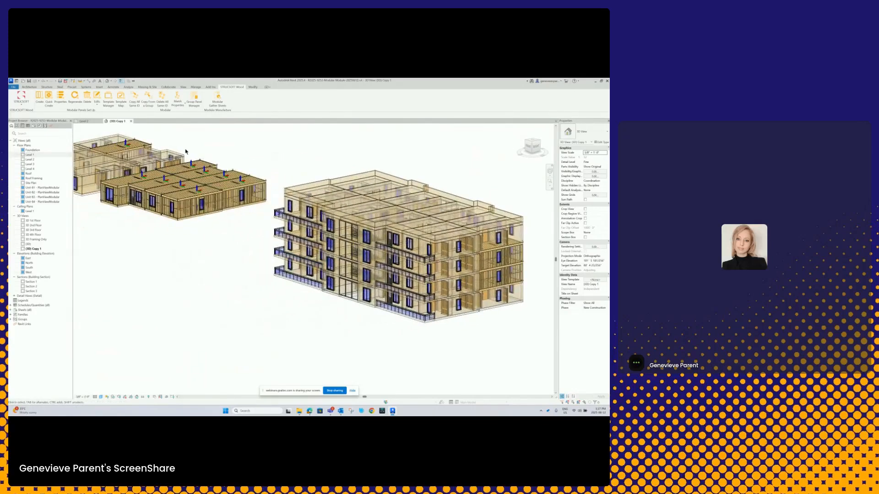
# - Start Copy From a Group for the building's Level 2 front corner unit group, including the Wall panel category
pyautogui.click(148, 103)
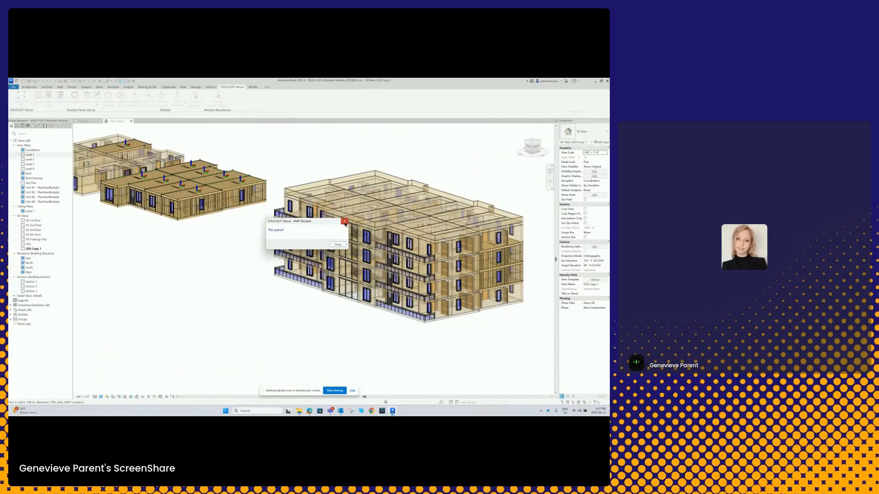
pyautogui.click(345, 221)
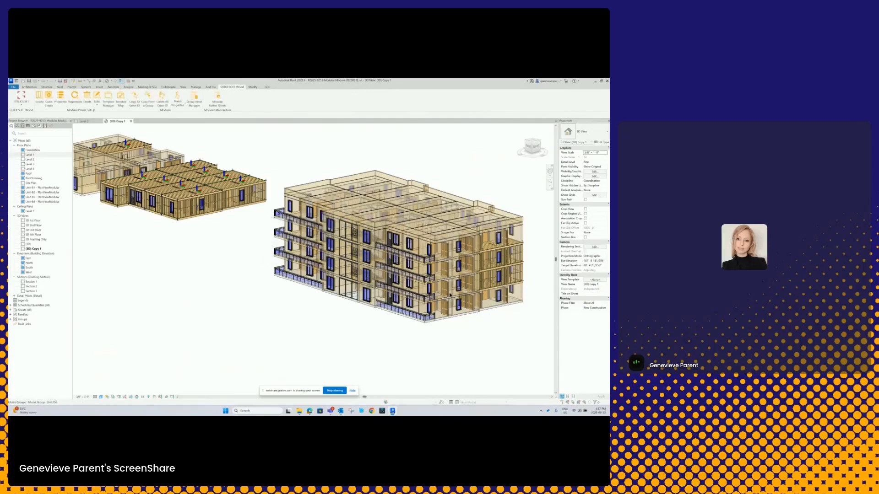
pyautogui.click(445, 299)
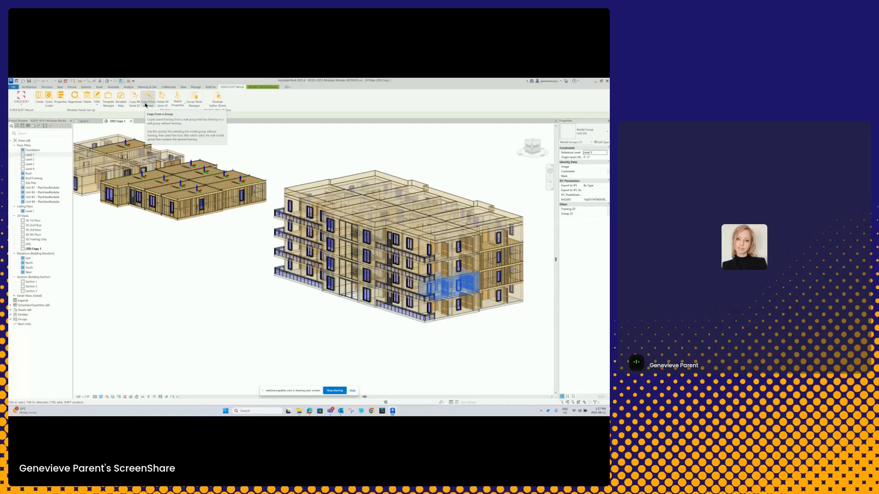
pyautogui.click(146, 103)
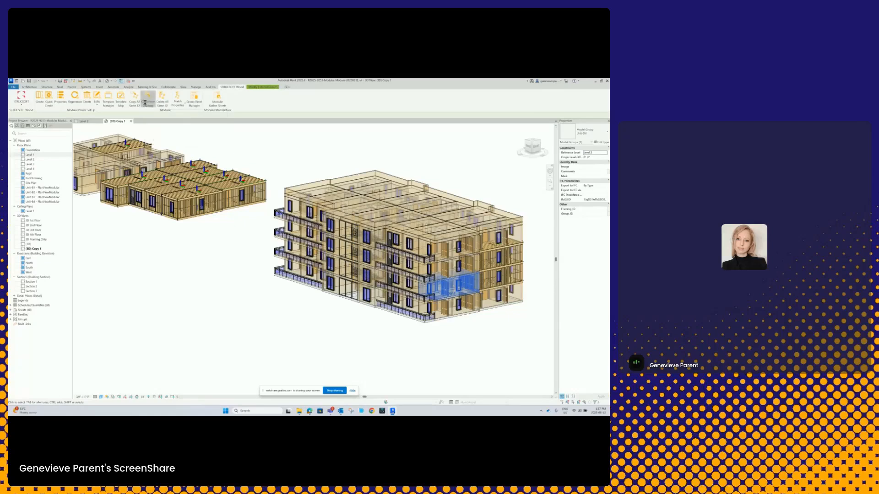
pyautogui.moveTo(96, 145); pyautogui.dragTo(190, 232)
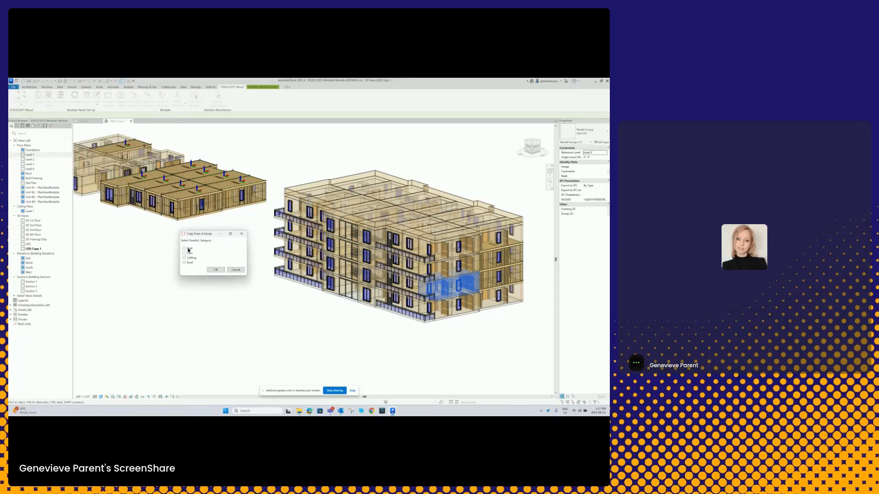
pyautogui.click(184, 249)
pyautogui.click(216, 270)
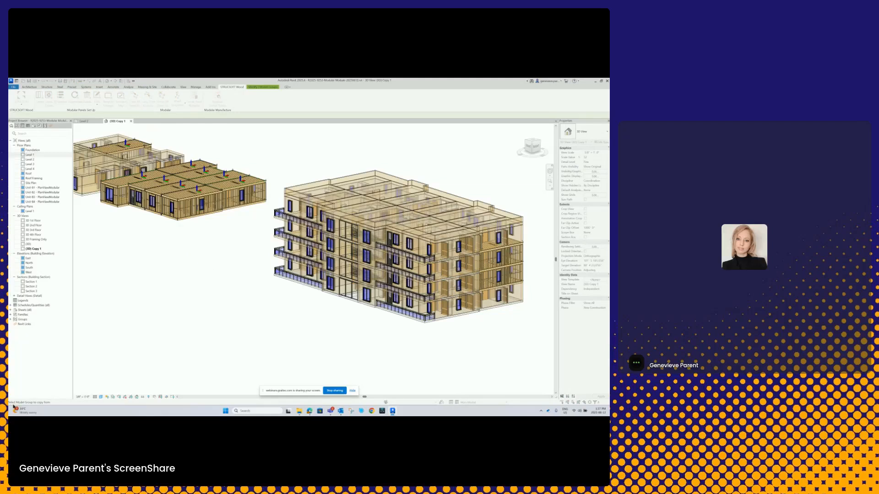
# - Use the framed block's front end unit group as the source, with Continue Numbering and the source panel set as parent panel
pyautogui.click(191, 221)
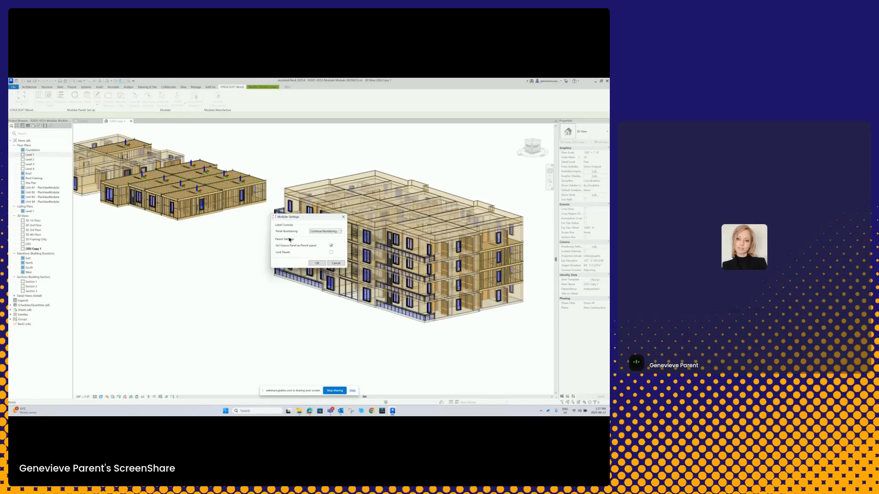
pyautogui.click(317, 264)
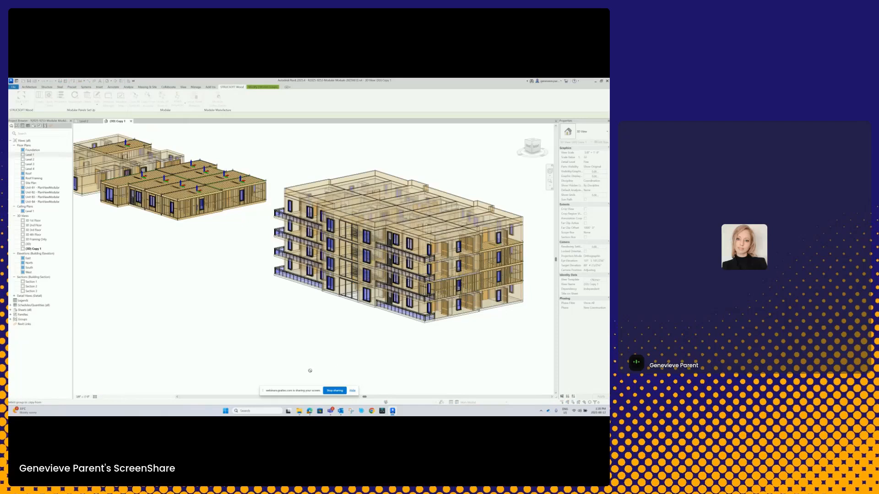
pyautogui.click(192, 218)
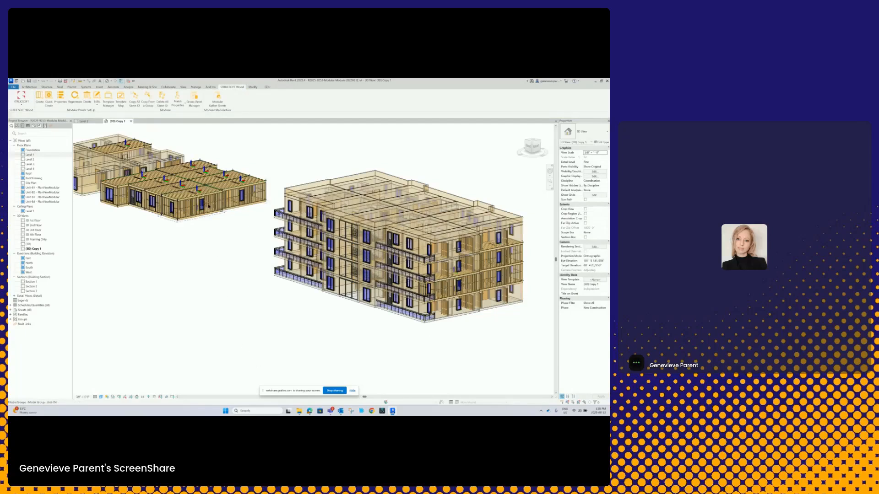
# - Compare the framed block's end unit groups with the four-storey building in 3D
pyautogui.keyDown('shift'); pyautogui.moveTo(175, 207); pyautogui.dragTo(209, 219, button='middle'); pyautogui.keyUp('shift')
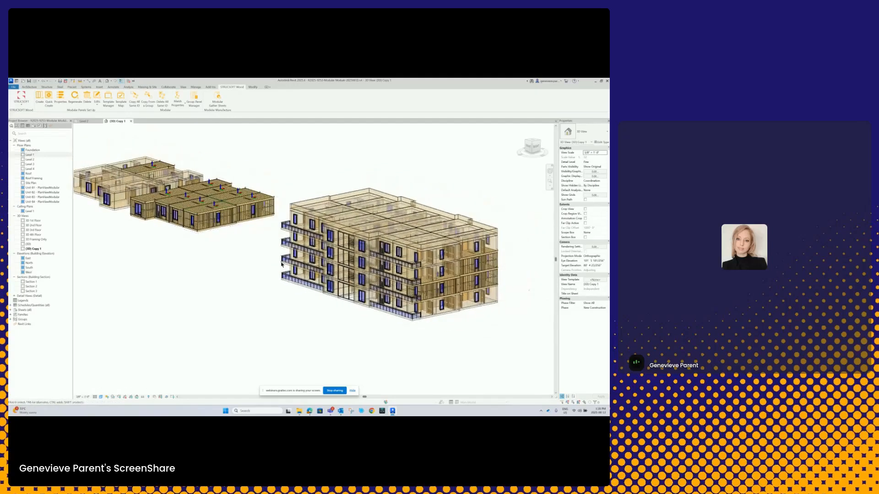
pyautogui.scroll(3, 435, 284)
pyautogui.moveTo(105, 240); pyautogui.dragTo(224, 291, button='middle')
pyautogui.scroll(-1, 253, 274)
pyautogui.keyDown('shift'); pyautogui.moveTo(298, 266); pyautogui.dragTo(311, 267, button='middle'); pyautogui.keyUp('shift')
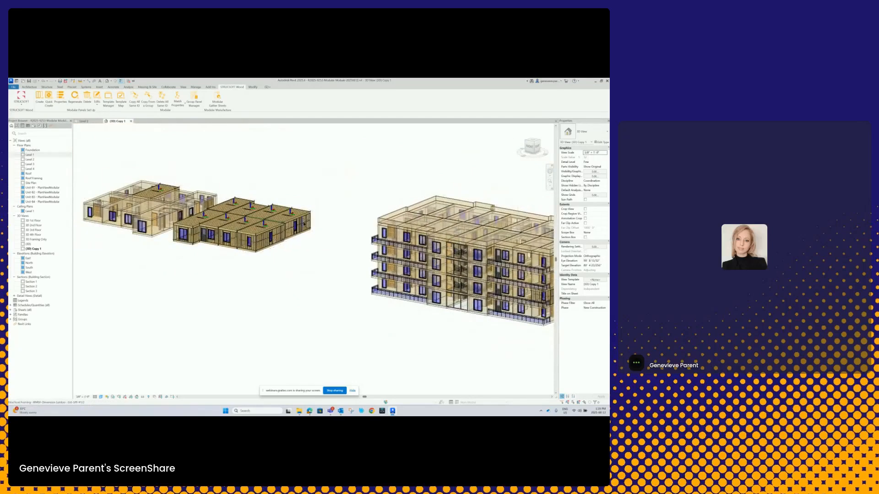
pyautogui.scroll(3, 357, 219)
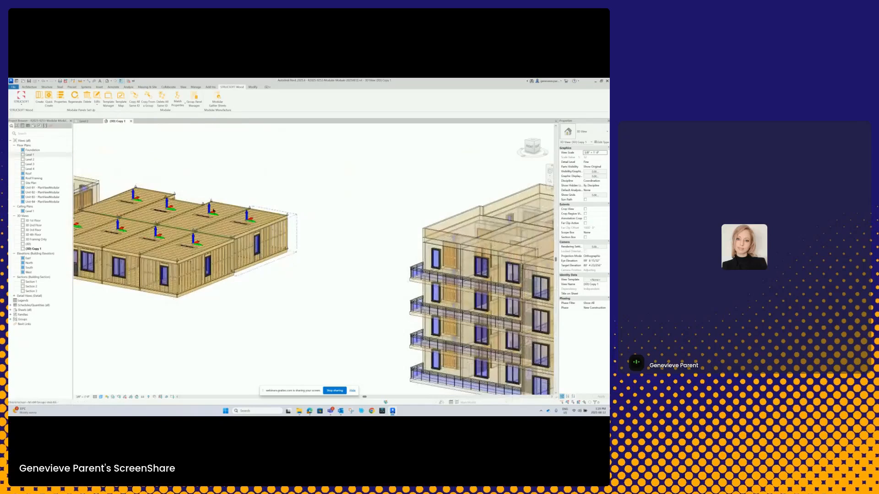
# - Reopen the Level 2 plan and examine the walls of the end unit around FloorPanel28 and FloorPanel36
pyautogui.click(84, 121)
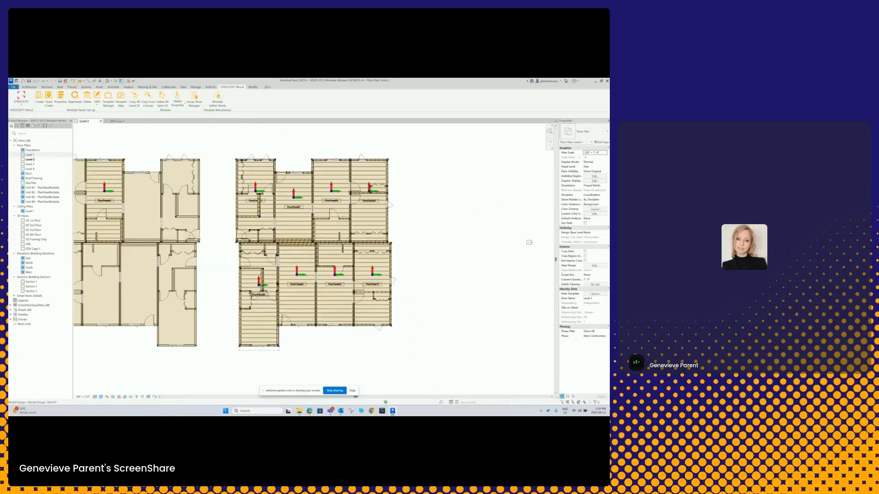
pyautogui.scroll(1, 393, 215)
pyautogui.moveTo(393, 214); pyautogui.dragTo(295, 245, button='middle')
pyautogui.scroll(-1, 261, 232)
pyautogui.scroll(4, 297, 236)
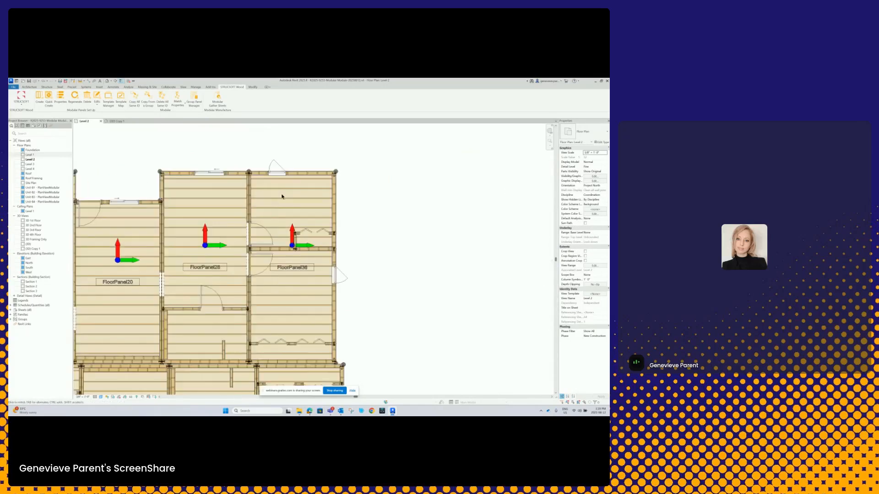
pyautogui.scroll(4, 300, 226)
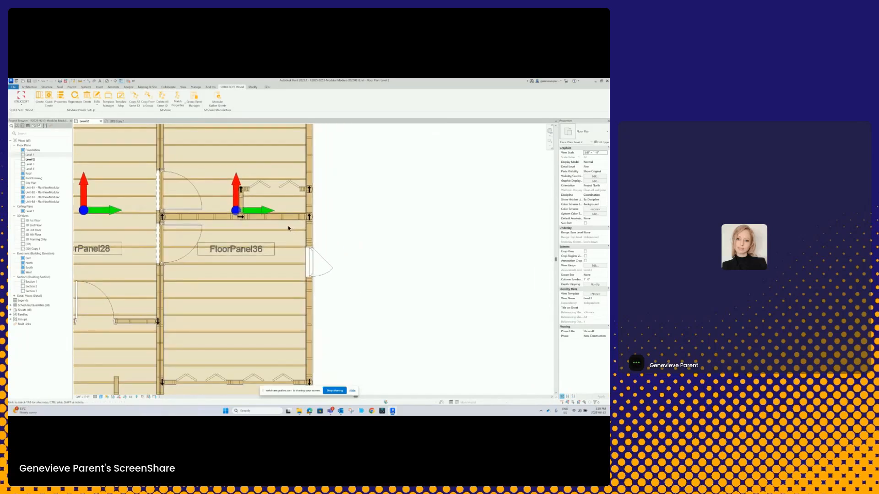
pyautogui.scroll(-1, 289, 228)
pyautogui.moveTo(280, 267); pyautogui.dragTo(282, 243, button='middle')
pyautogui.scroll(-1, 282, 242)
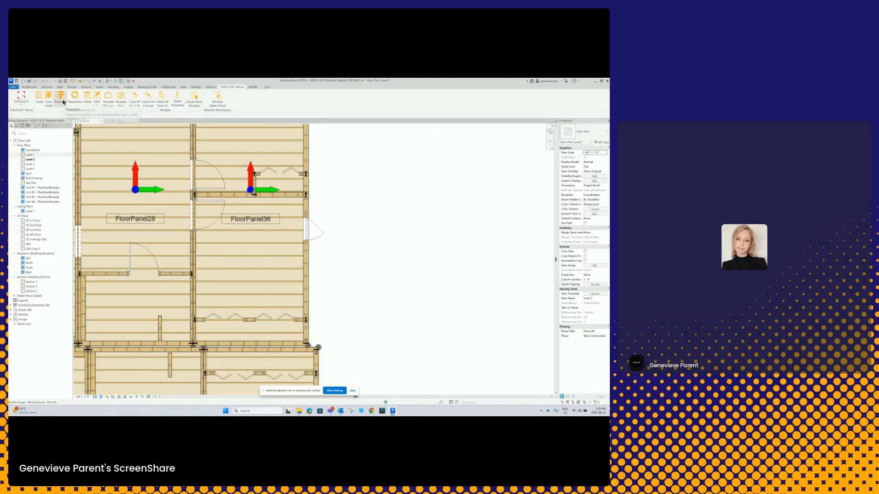
# - Set the stud spacing in the panel properties to 1 for the exterior end wall beside FloorPanel36 on Level 2
pyautogui.scroll(-3, 333, 191)
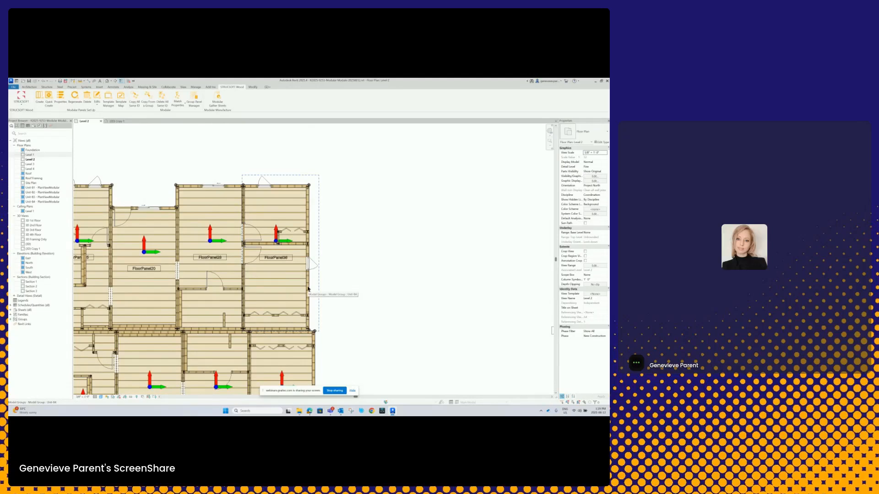
pyautogui.press('Tab')
pyautogui.click(308, 290)
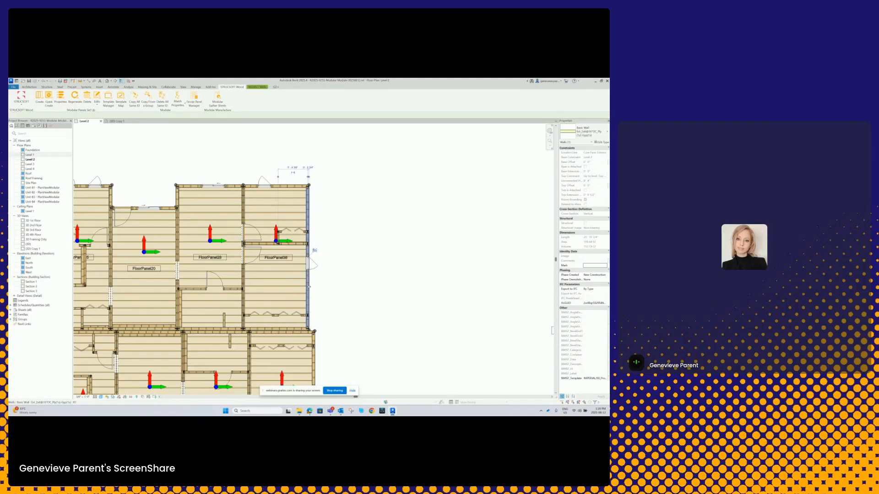
pyautogui.click(61, 98)
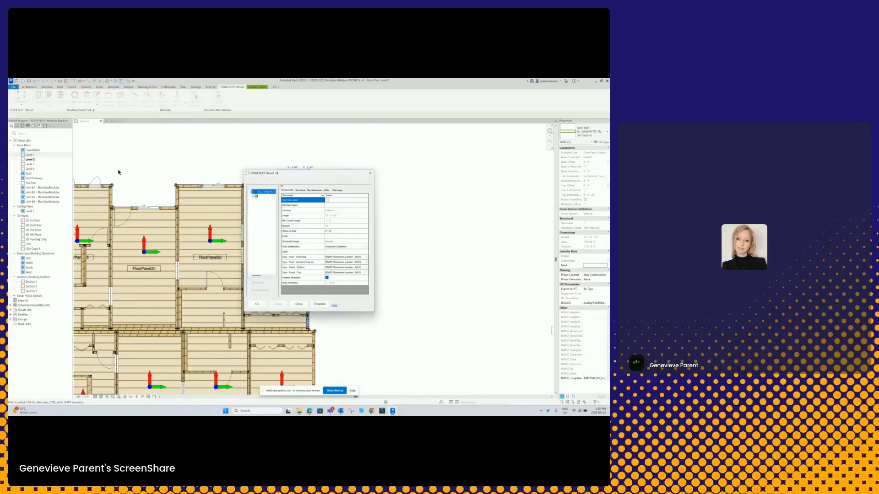
pyautogui.click(313, 190)
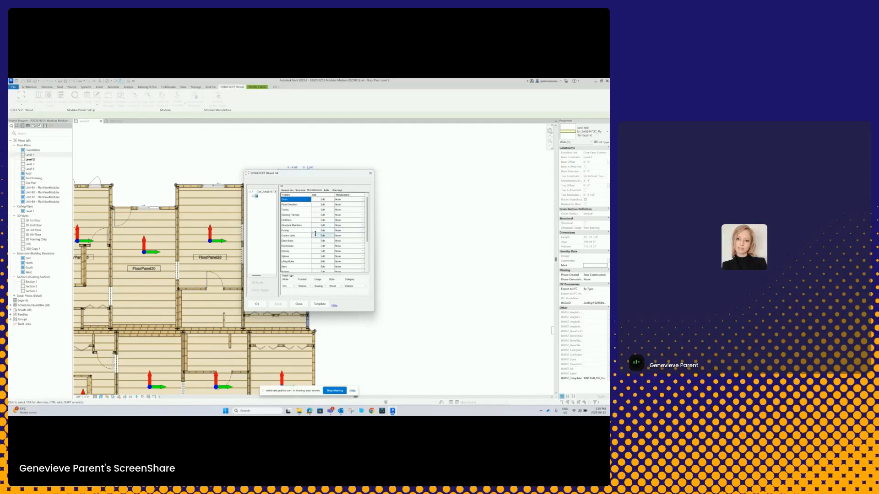
pyautogui.click(318, 200)
pyautogui.moveTo(290, 234); pyautogui.dragTo(279, 234)
pyautogui.write('1')
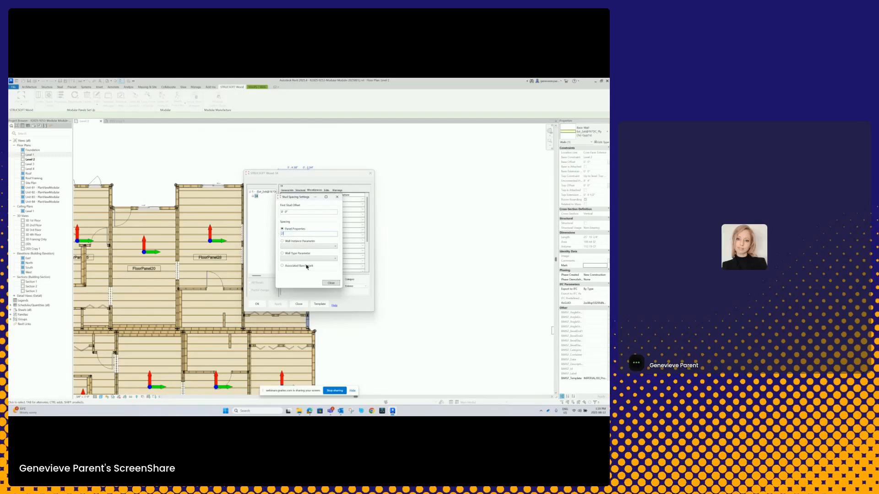
pyautogui.click(331, 283)
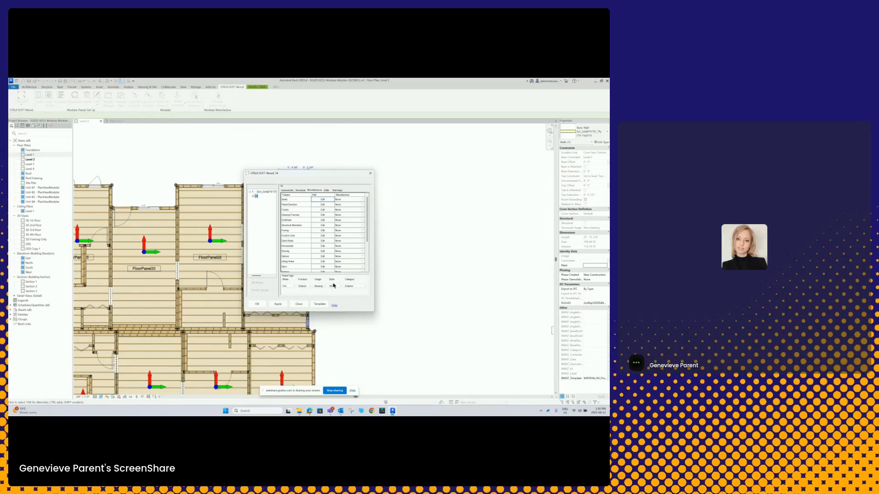
# - Apply the stud spacing change to all same-numbered panel instances in the group and close the panel properties
pyautogui.click(278, 304)
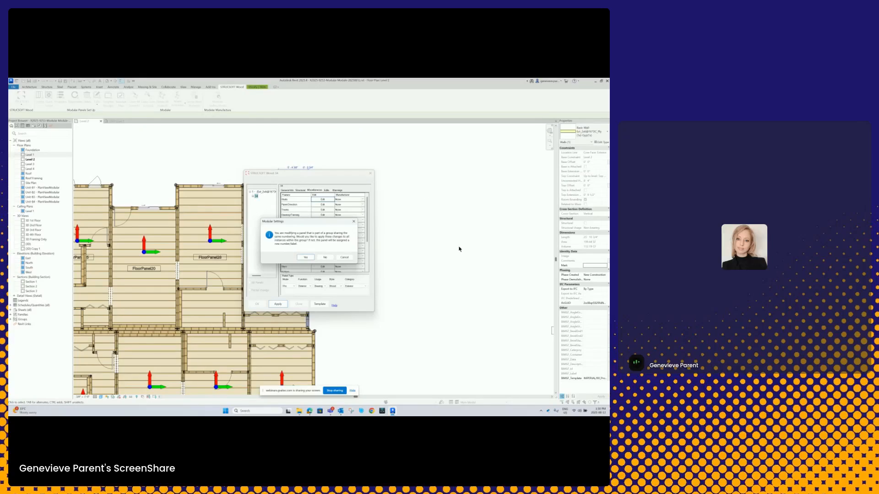
pyautogui.click(307, 259)
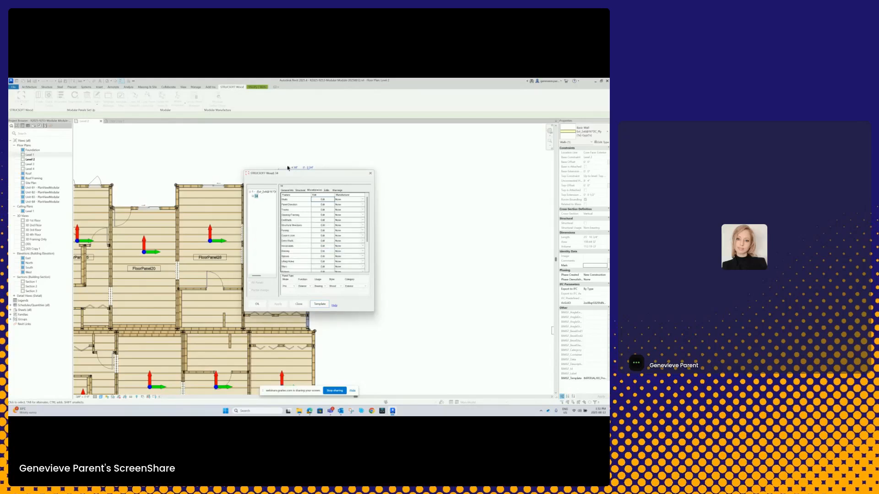
pyautogui.click(256, 304)
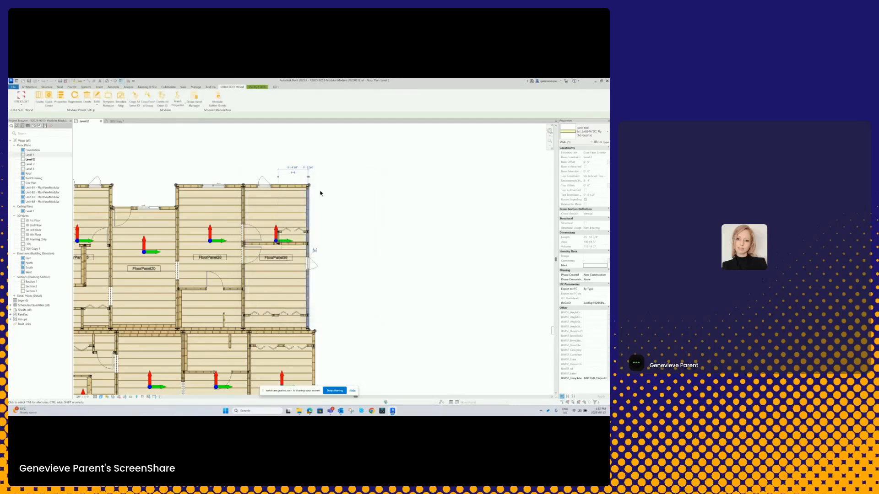
# - Examine the stud layout of the end wall beside FloorPanel36 and of the matching building wall beside FloorPanel109
pyautogui.scroll(3, 320, 193)
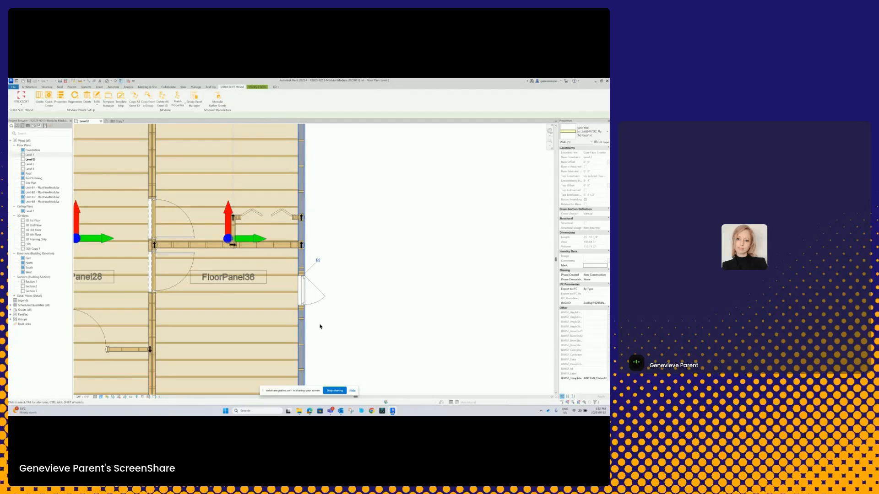
pyautogui.scroll(-5, 349, 247)
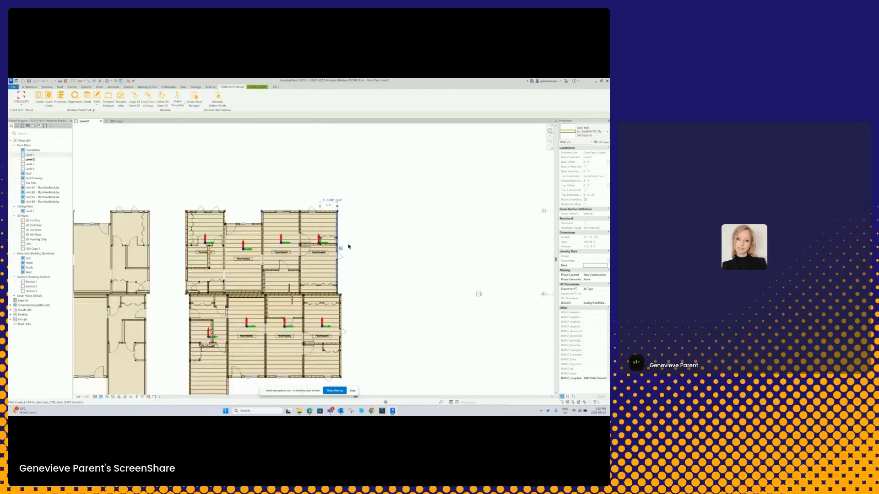
pyautogui.moveTo(371, 240); pyautogui.dragTo(147, 208, button='middle')
pyautogui.scroll(-2, 169, 211)
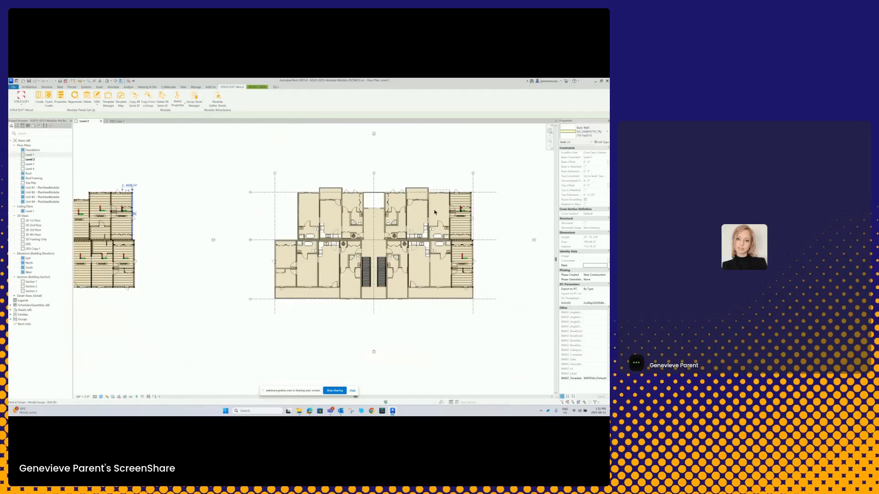
pyautogui.scroll(6, 435, 212)
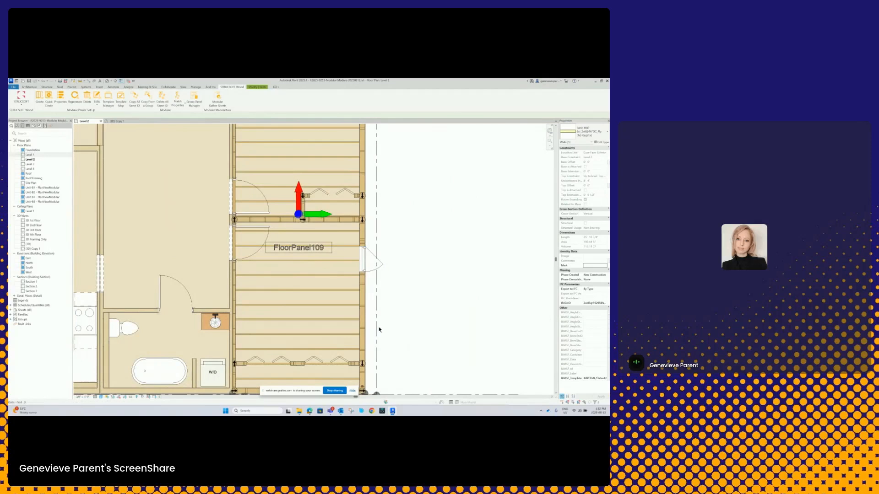
pyautogui.scroll(-6, 379, 330)
# - Inspect the end wall framing of the four-storey building and the framed block in 3D
pyautogui.click(115, 122)
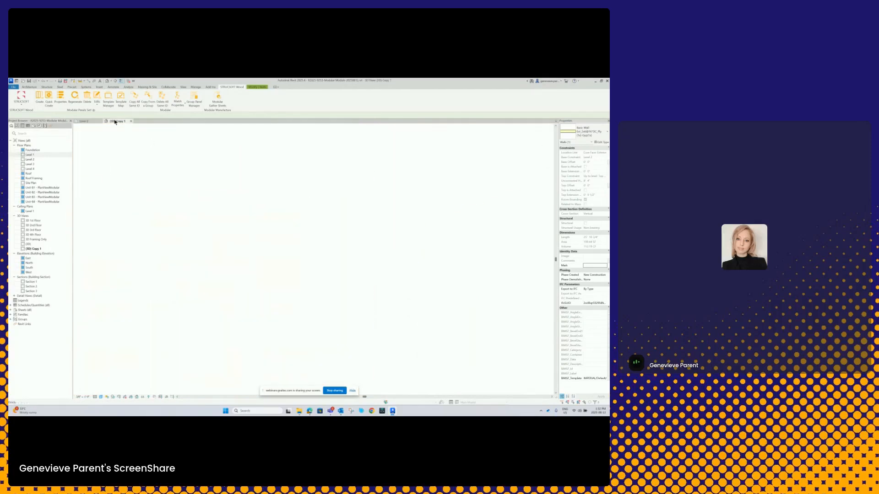
pyautogui.moveTo(163, 213); pyautogui.dragTo(149, 220, button='middle')
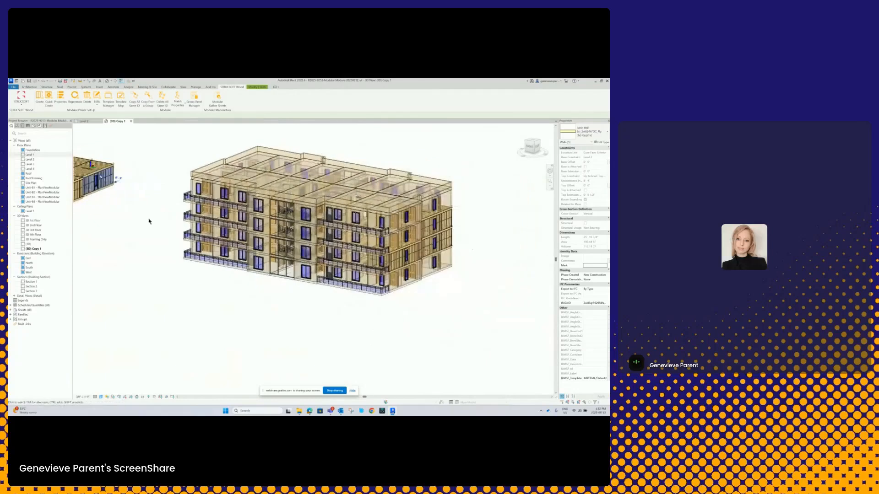
pyautogui.scroll(4, 456, 212)
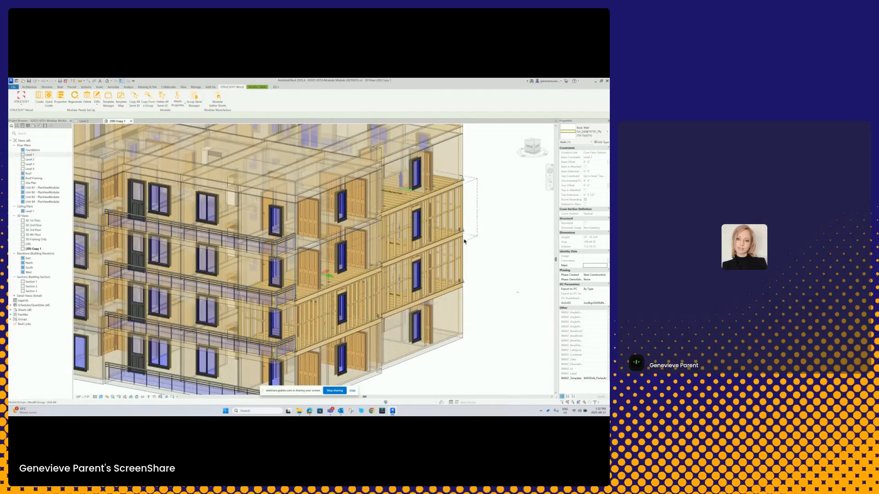
pyautogui.scroll(-4, 458, 259)
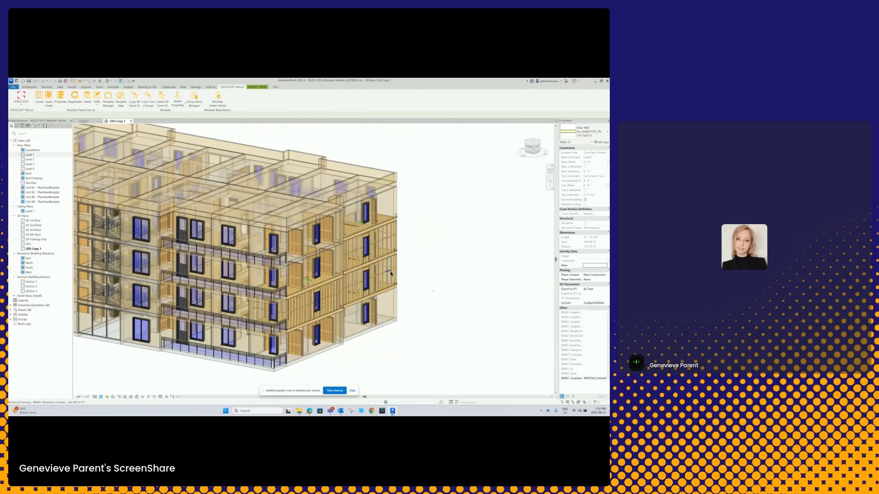
pyautogui.scroll(-3, 390, 274)
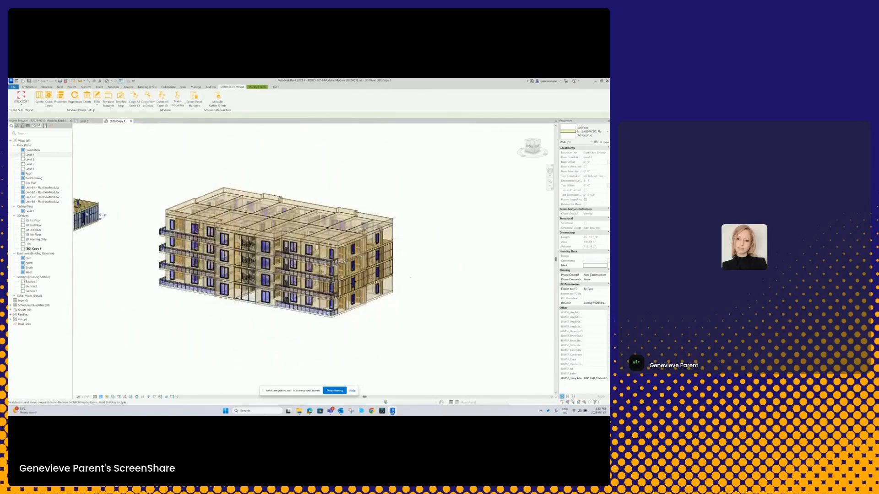
pyautogui.scroll(1, 194, 221)
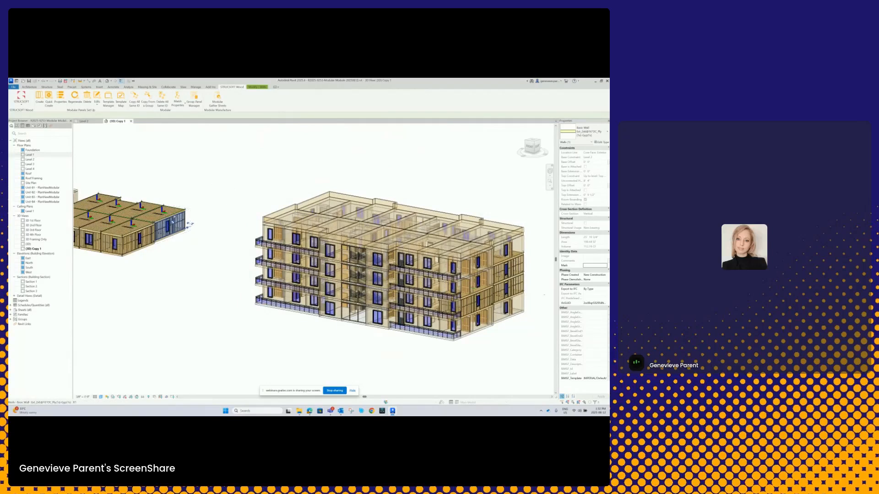
pyautogui.scroll(1, 486, 270)
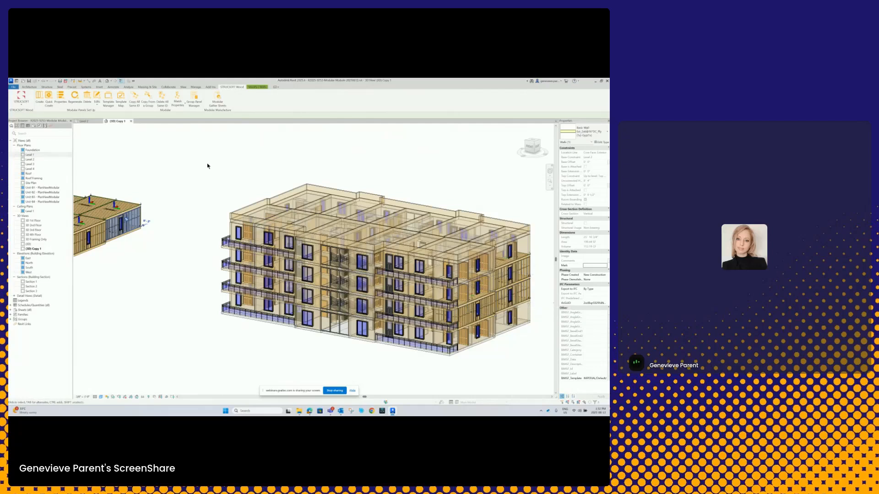
# - Delete the wall panels from the framed block's end unit group and all groups sharing its ID
pyautogui.scroll(-2, 208, 166)
pyautogui.click(191, 163)
pyautogui.moveTo(186, 191); pyautogui.dragTo(212, 203, button='middle')
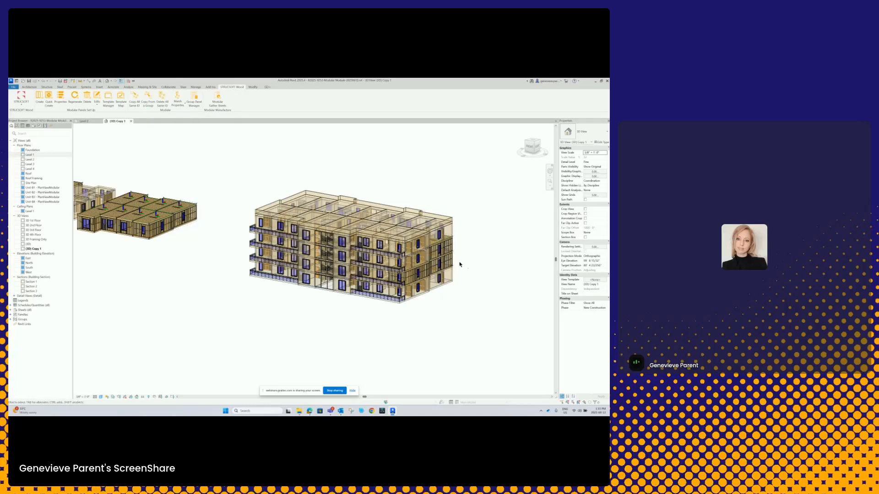
pyautogui.click(194, 213)
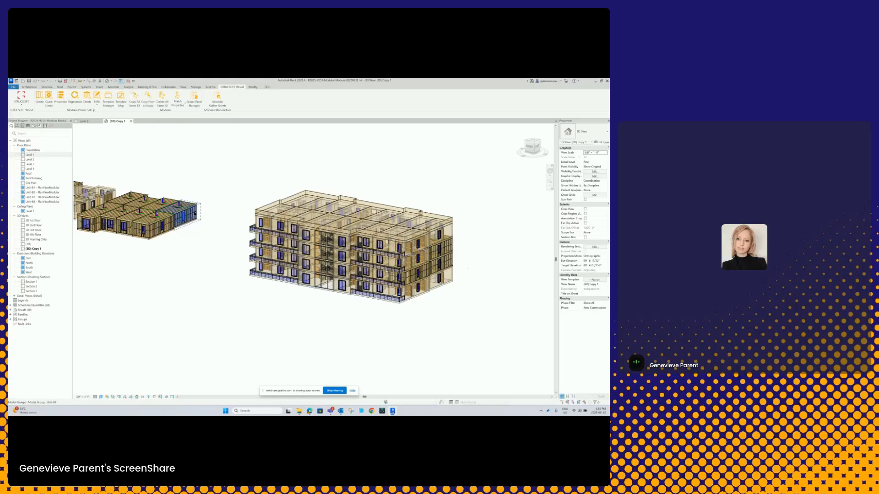
pyautogui.click(195, 213)
pyautogui.click(162, 98)
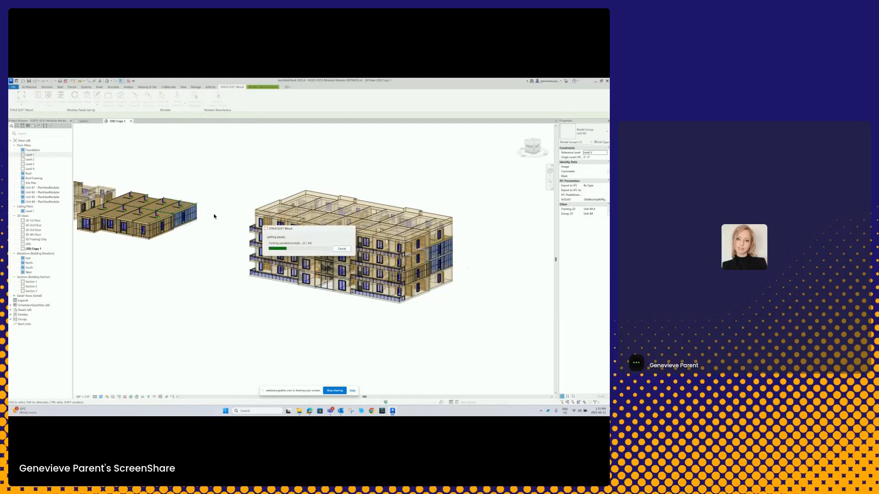
pyautogui.click(285, 269)
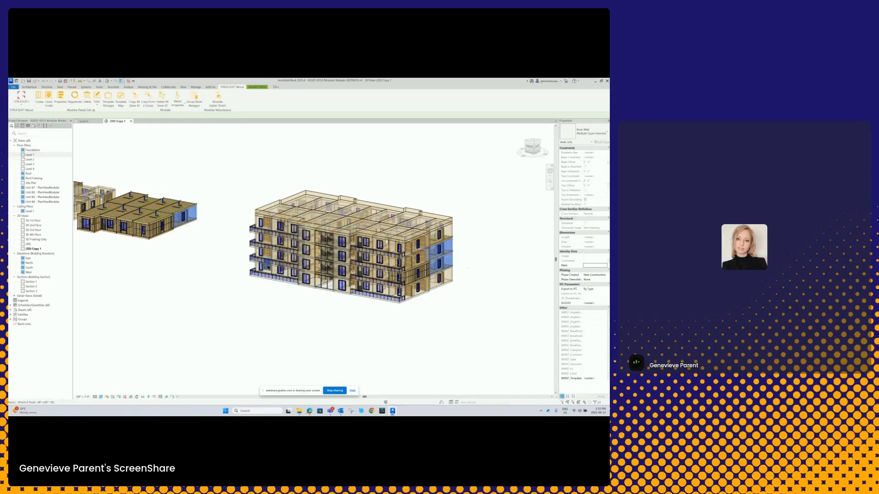
# - Check the end unit walls of the building and the framed block in 3D for removed framing
pyautogui.scroll(5, 419, 293)
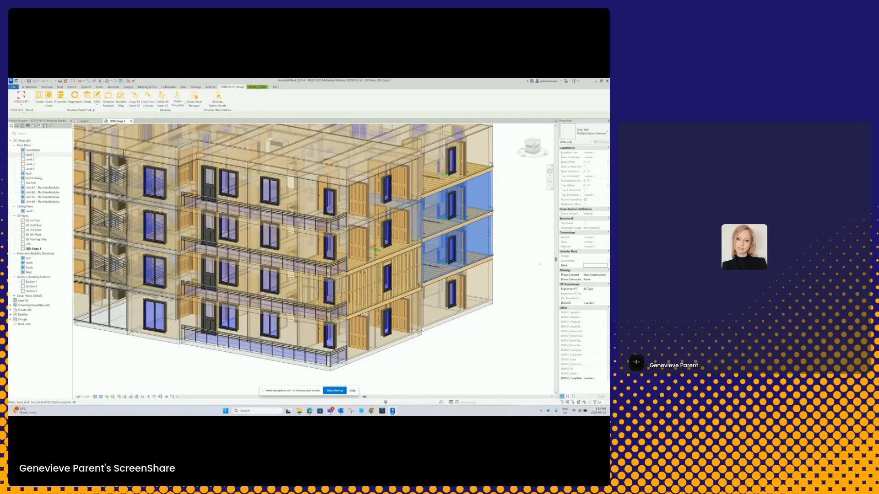
pyautogui.scroll(-5, 458, 215)
pyautogui.scroll(-1, 158, 209)
pyautogui.moveTo(158, 210); pyautogui.dragTo(270, 238, button='middle')
pyautogui.click(271, 238)
pyautogui.scroll(1, 333, 298)
pyautogui.moveTo(334, 298); pyautogui.dragTo(258, 299, button='middle')
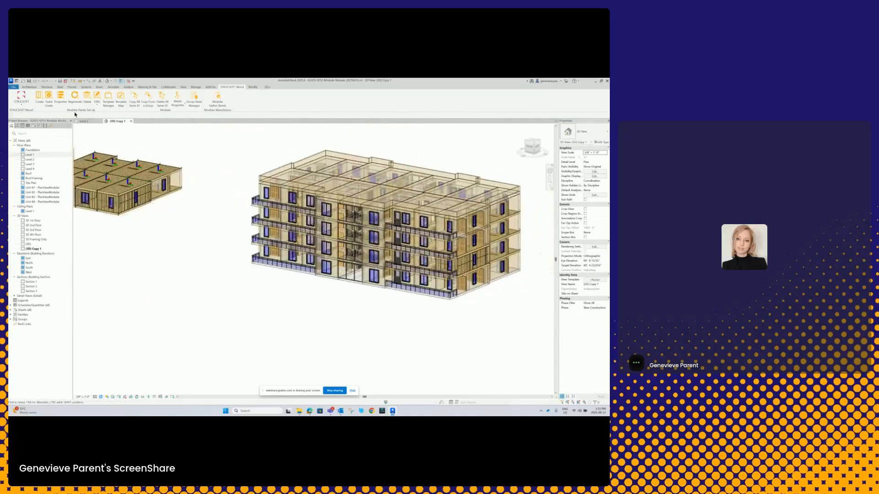
# - Undo the deletion of the end unit wall panels and dismiss the project save reminder without saving
pyautogui.click(42, 81)
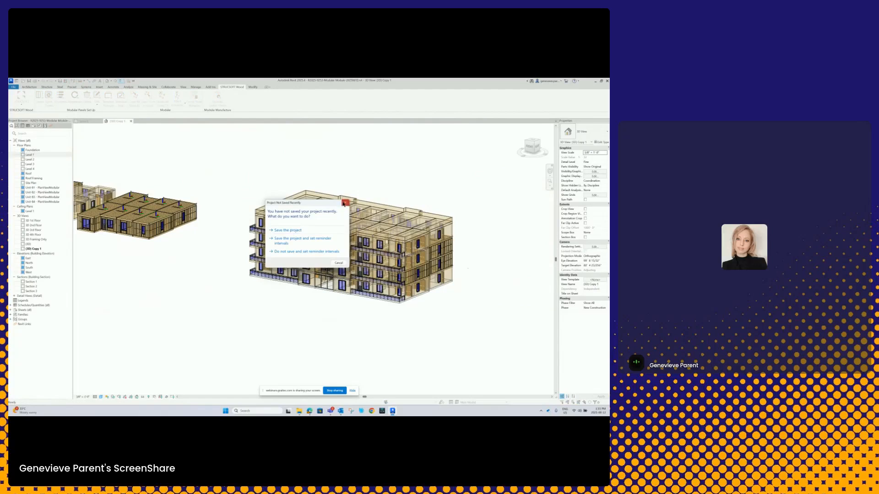
pyautogui.click(344, 203)
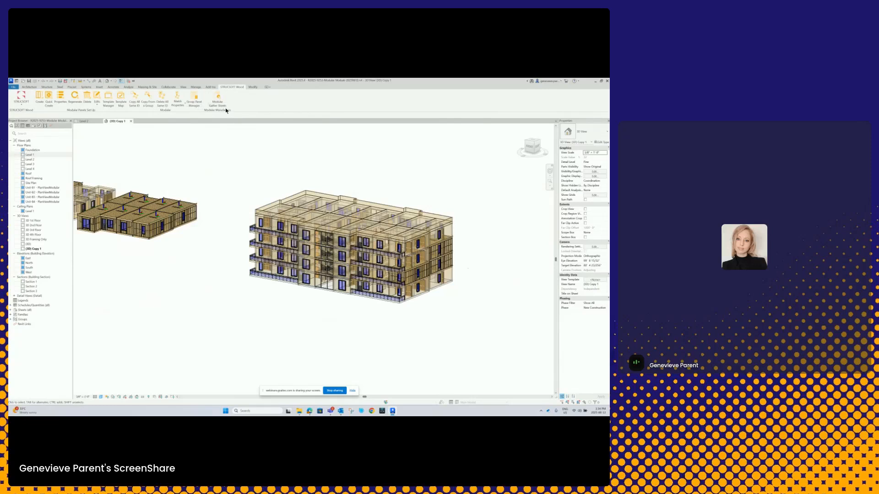
pyautogui.click(201, 104)
pyautogui.moveTo(188, 249); pyautogui.dragTo(181, 245, button='middle')
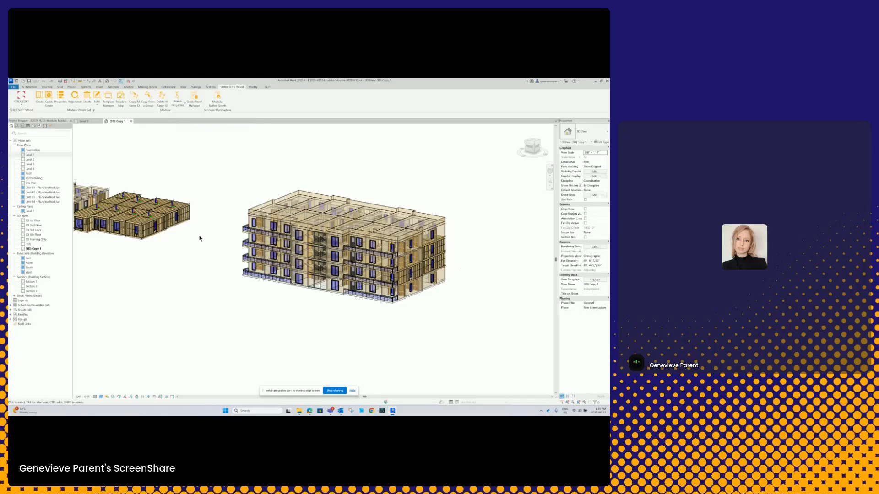
# - In the Level 2 plan, select the exterior wall with the window at the upper end of the building's FloorPanel109 module
pyautogui.moveTo(196, 235); pyautogui.dragTo(225, 222, button='middle')
pyautogui.scroll(3, 224, 222)
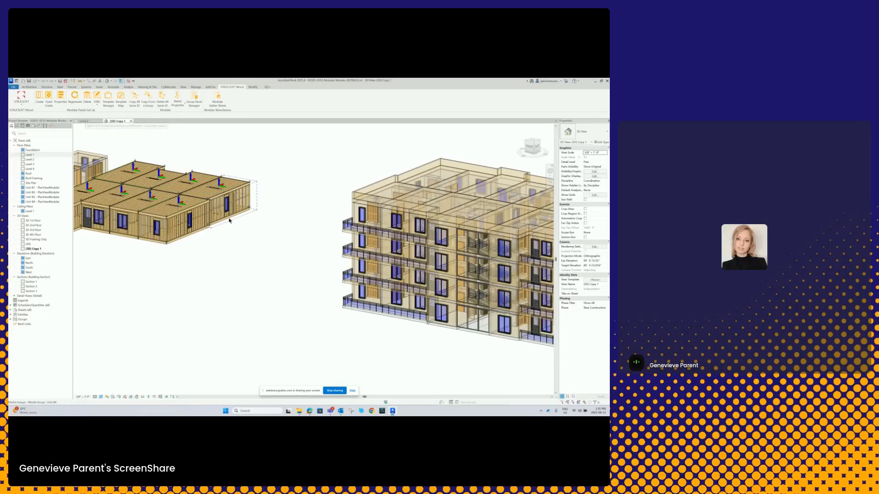
pyautogui.scroll(4, 215, 247)
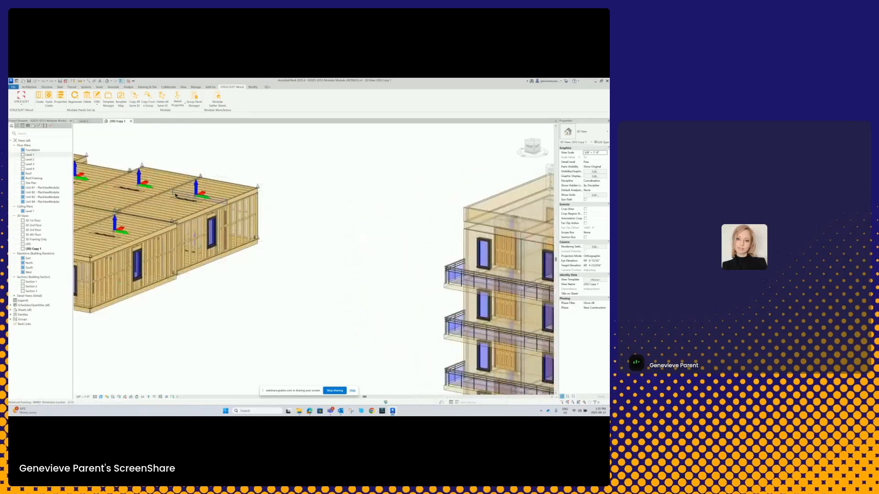
pyautogui.click(84, 121)
pyautogui.moveTo(352, 259); pyautogui.dragTo(354, 241, button='middle')
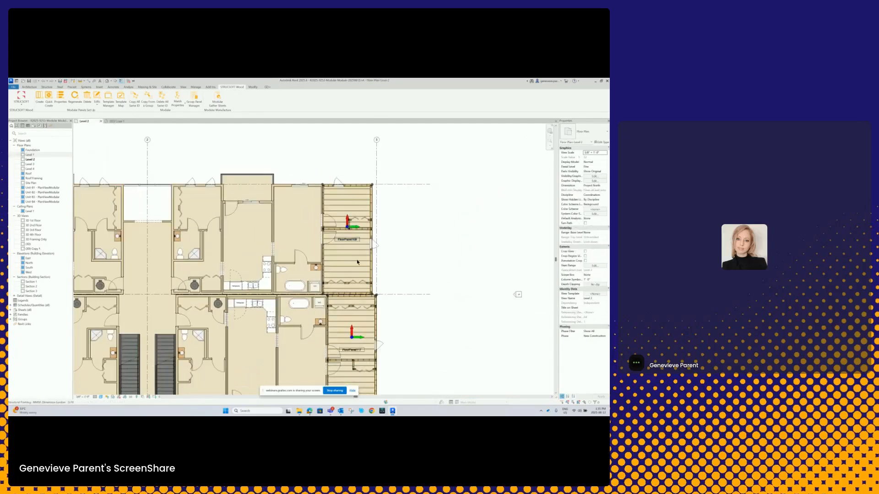
pyautogui.scroll(1, 364, 197)
pyautogui.moveTo(364, 197); pyautogui.dragTo(348, 242, button='middle')
pyautogui.scroll(5, 348, 242)
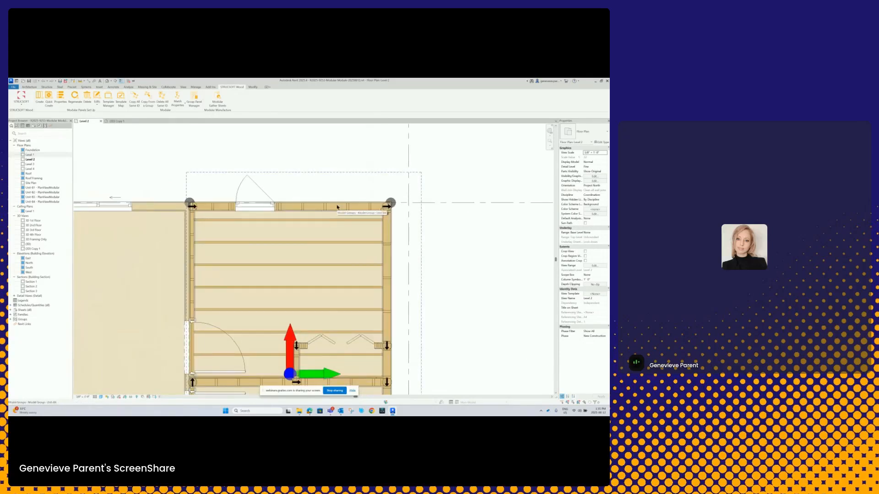
pyautogui.press('Tab')
pyautogui.click(337, 207)
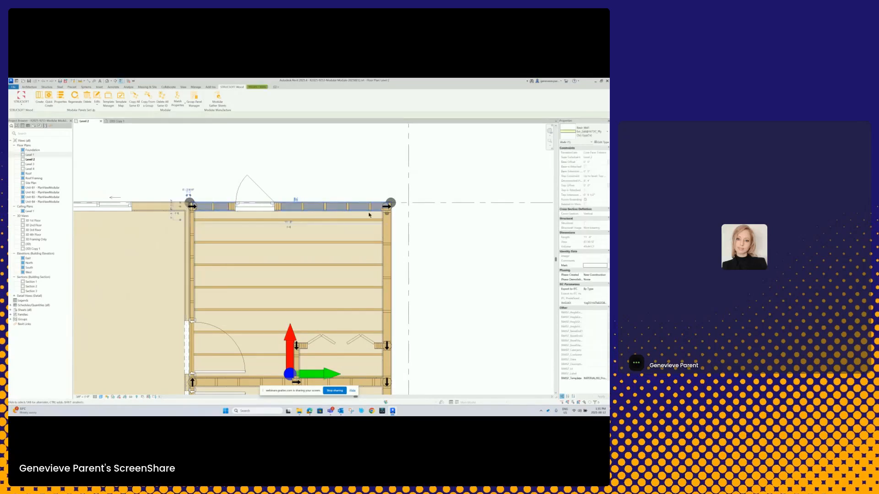
# - Bring up the selected wall panel's Extra Studs Repeat/Modify settings and its list of stud members
pyautogui.click(60, 100)
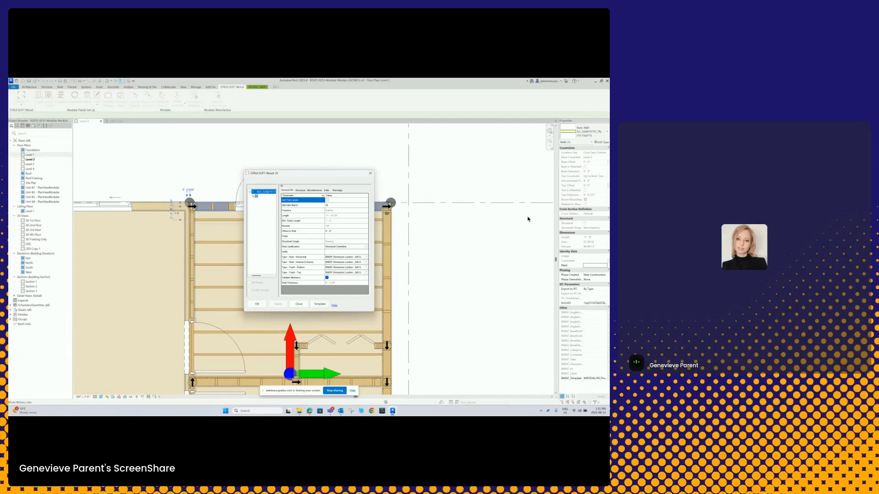
pyautogui.click(311, 191)
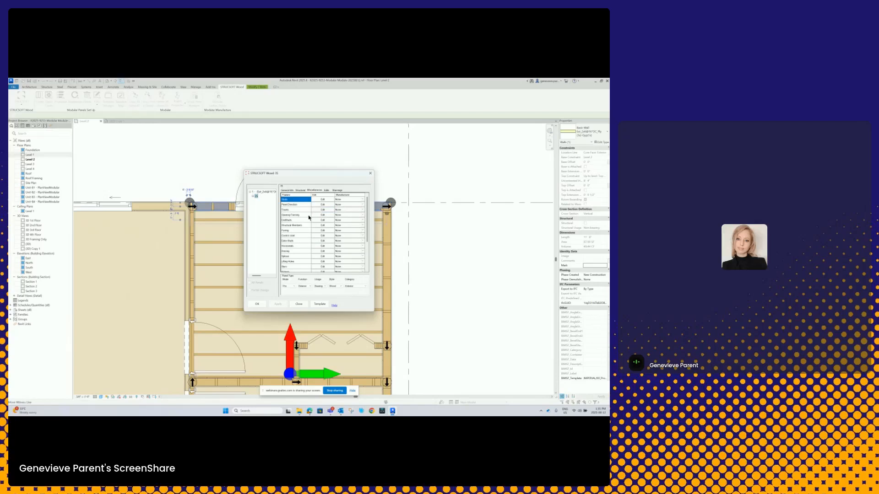
pyautogui.click(317, 242)
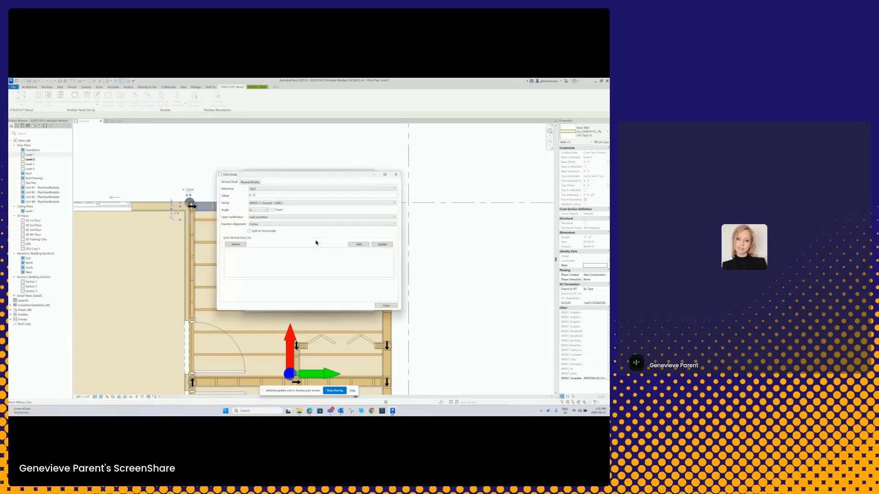
pyautogui.click(248, 183)
pyautogui.click(287, 213)
pyautogui.click(287, 213)
pyautogui.click(287, 213)
pyautogui.click(287, 213)
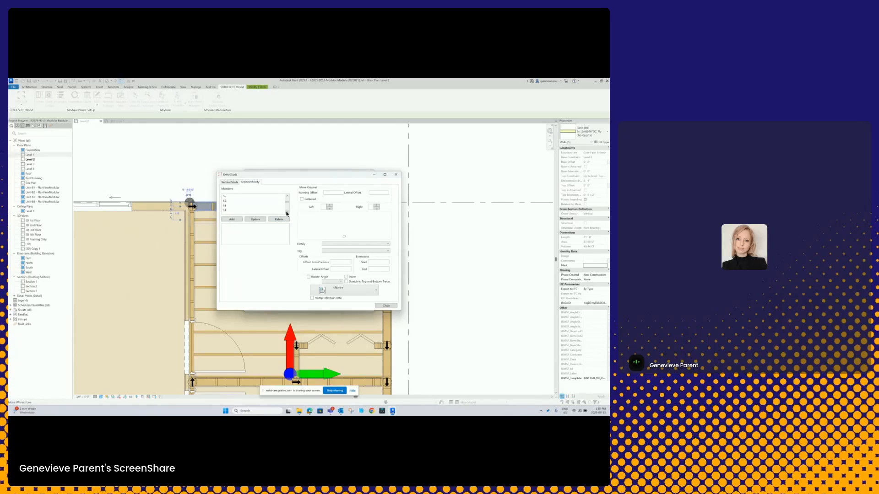
pyautogui.moveTo(283, 175); pyautogui.dragTo(340, 157)
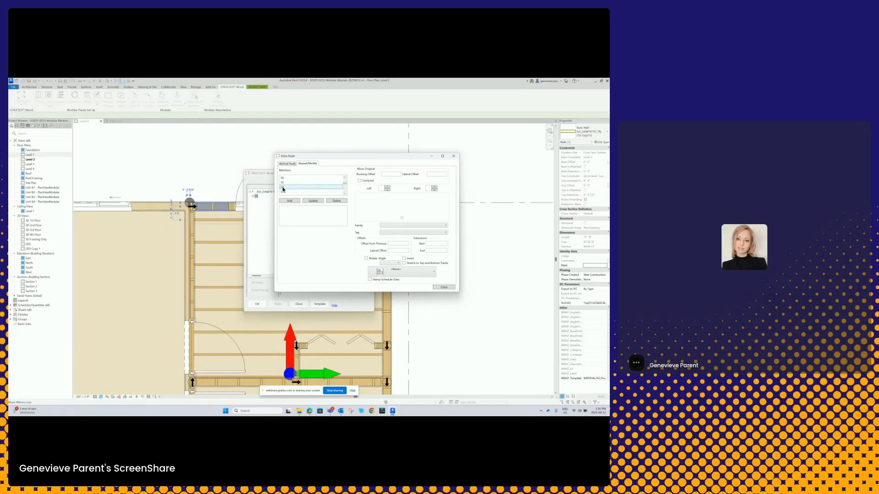
# - Override one stud of the panel with a smaller SPF #1/2 dimension lumber family and add the modification
pyautogui.click(287, 189)
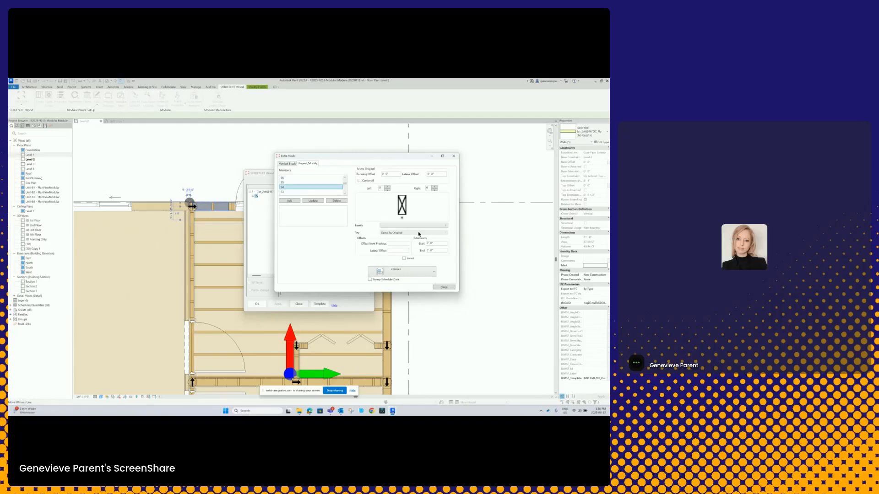
pyautogui.click(445, 225)
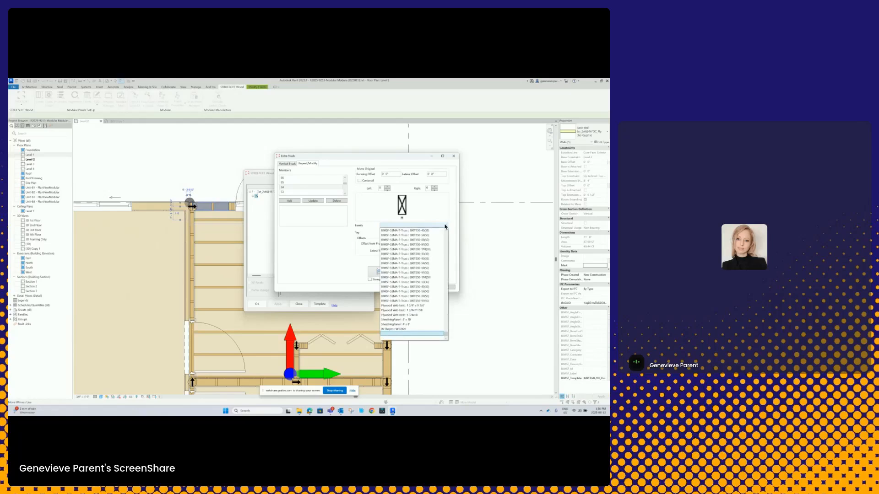
pyautogui.scroll(20, 427, 256)
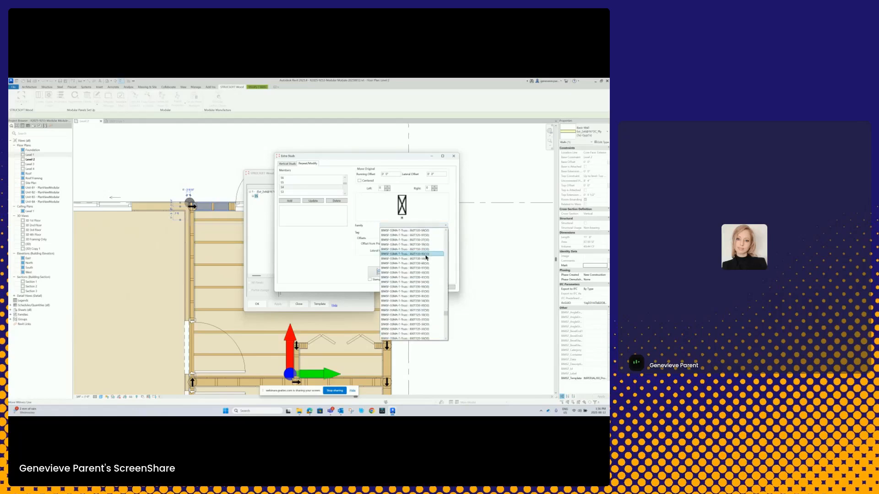
pyautogui.moveTo(445, 306); pyautogui.dragTo(445, 230)
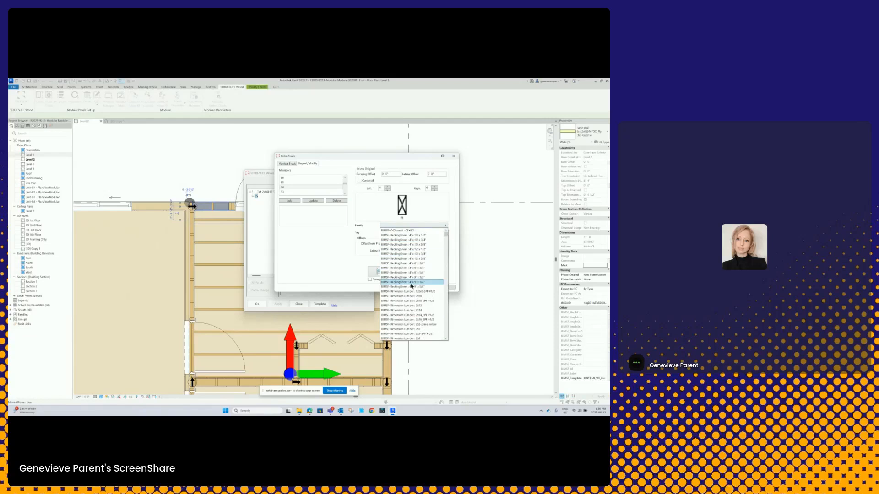
pyautogui.click(419, 315)
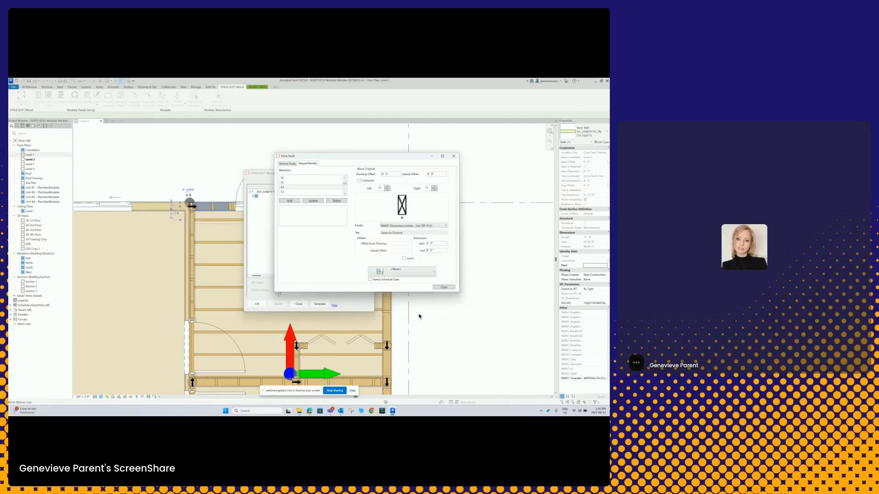
pyautogui.click(291, 202)
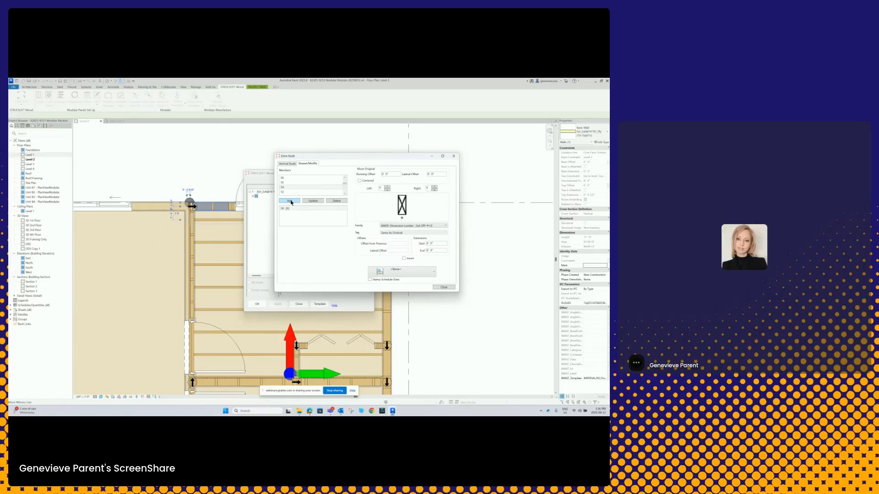
pyautogui.click(444, 288)
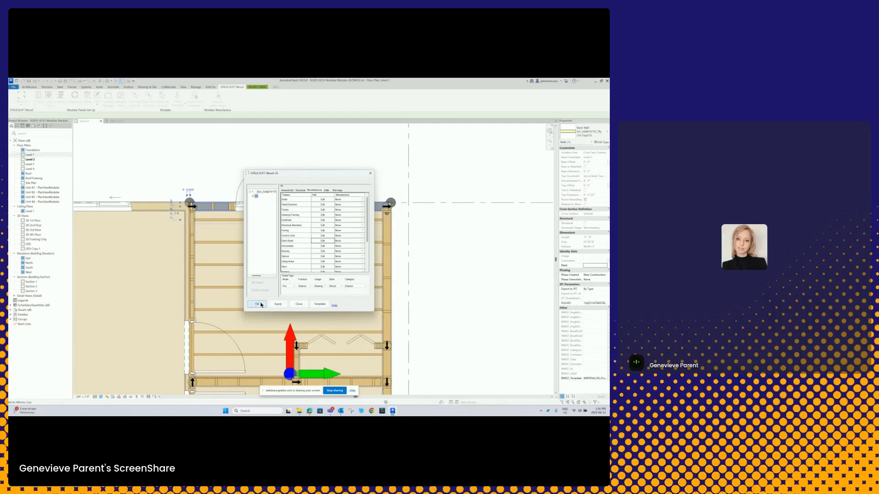
# - Apply the stud override to this panel only, declining the update of all group instances, and check the stud in plan
pyautogui.click(278, 304)
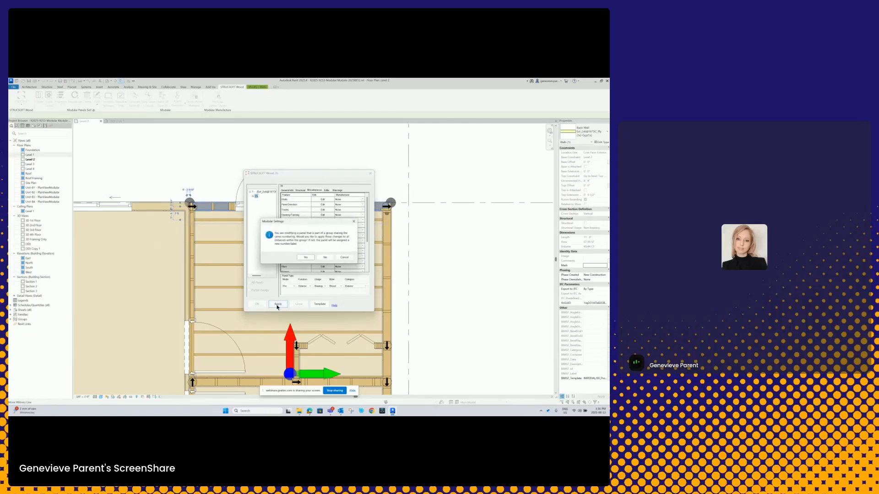
pyautogui.click(324, 258)
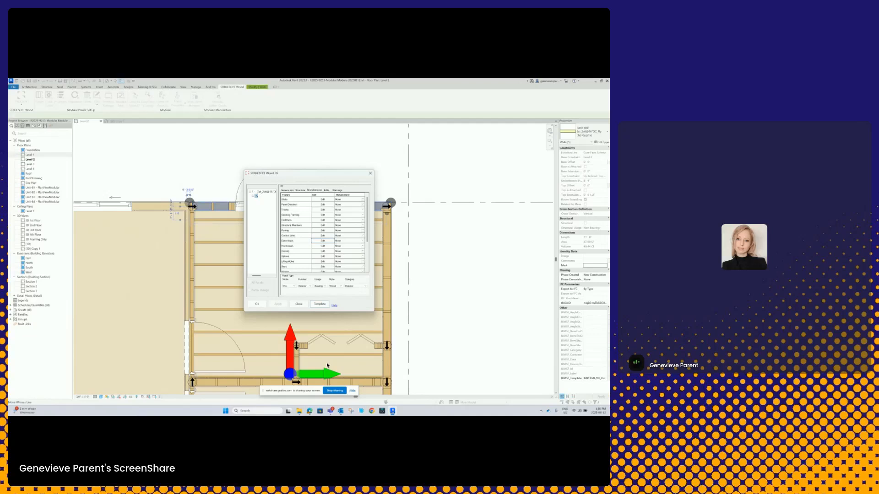
pyautogui.click(255, 303)
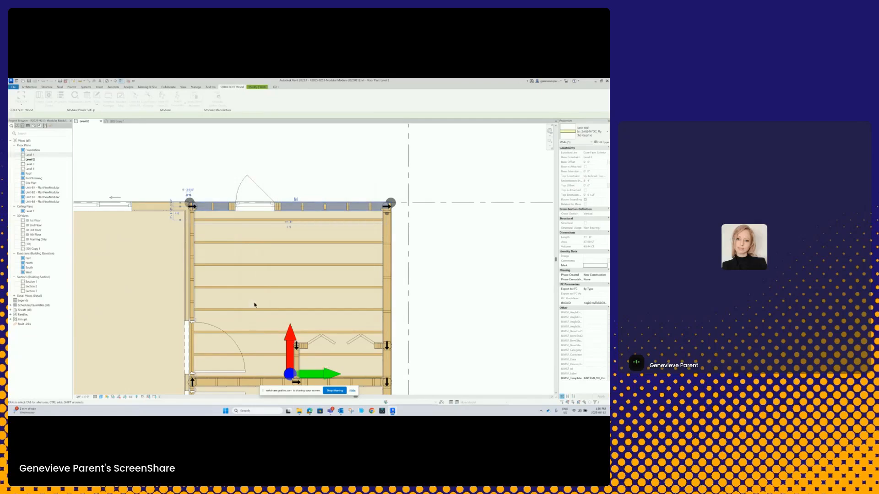
pyautogui.scroll(3, 313, 218)
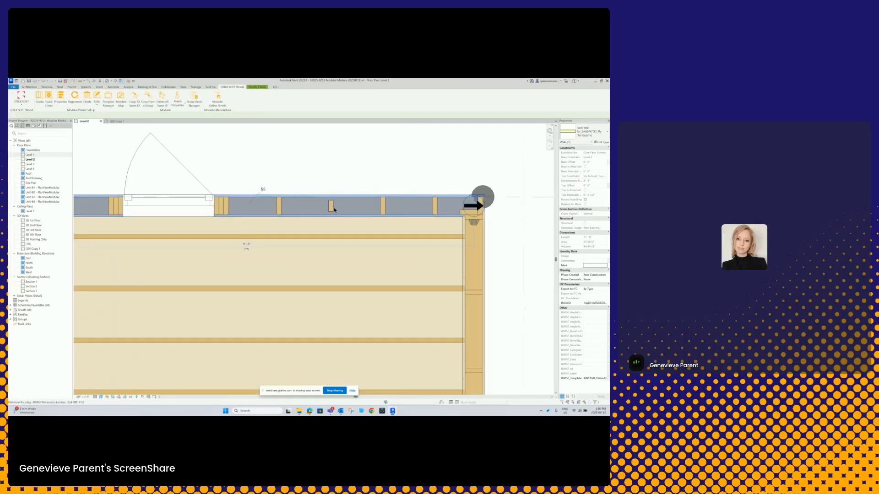
# - Undo the stud override on the building's end module wall
pyautogui.scroll(-1, 326, 207)
pyautogui.scroll(-10, 316, 215)
pyautogui.moveTo(343, 230); pyautogui.dragTo(391, 227, button='middle')
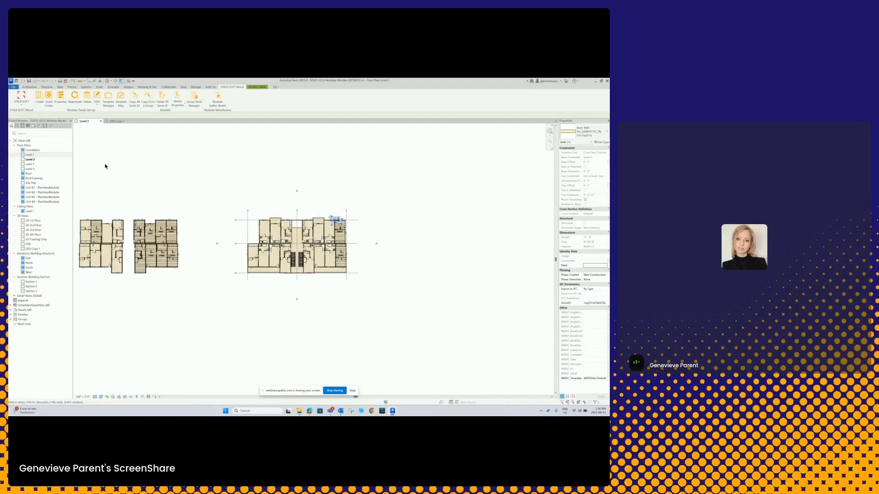
pyautogui.click(43, 82)
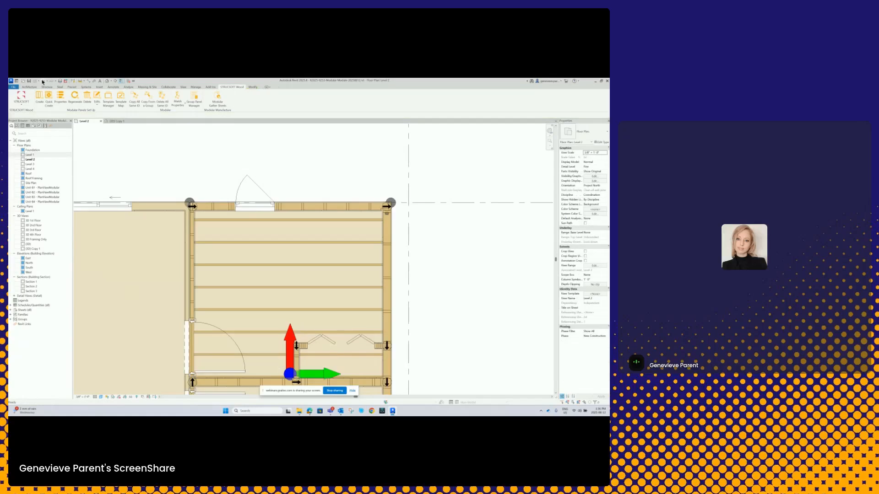
# - Select the upper exterior wall of the FloorPanel36 module within the separate framed block's Unit B4 group
pyautogui.scroll(-8, 409, 322)
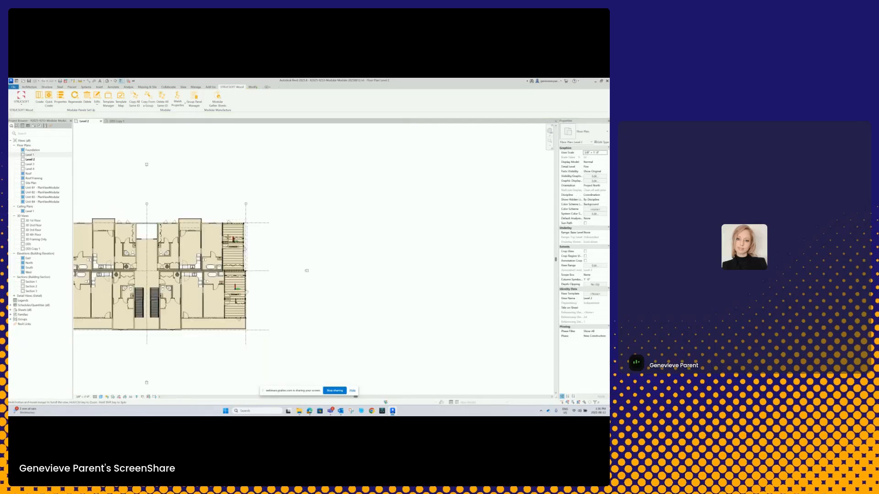
pyautogui.scroll(5, 242, 226)
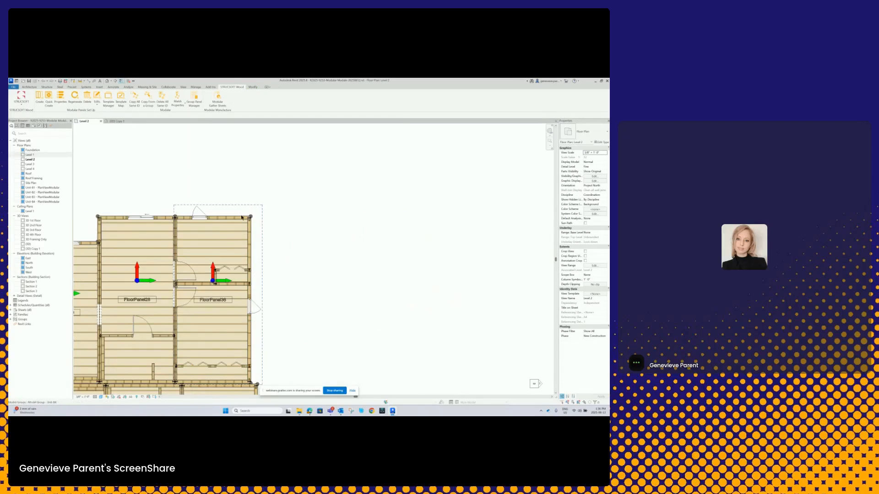
pyautogui.scroll(-3, 242, 225)
pyautogui.scroll(5, 377, 201)
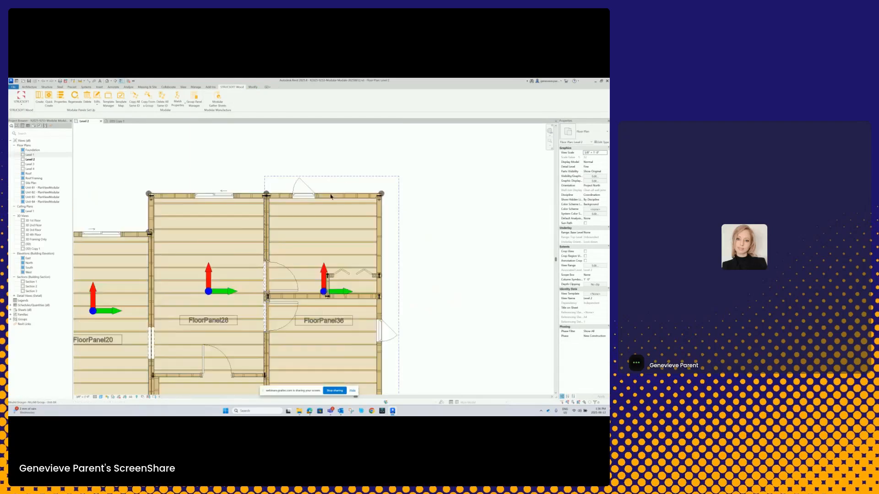
pyautogui.click(387, 221)
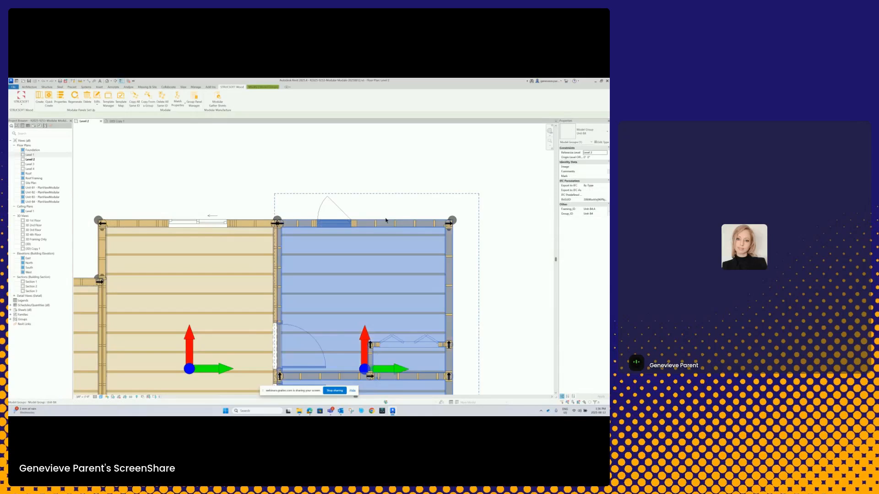
pyautogui.click(385, 205)
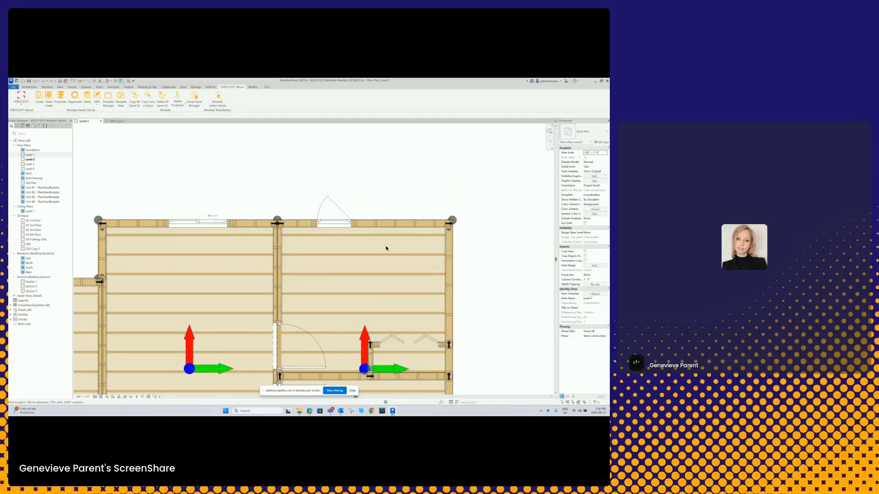
pyautogui.press('Tab')
pyautogui.click(378, 225)
pyautogui.click(388, 192)
pyautogui.press('Tab')
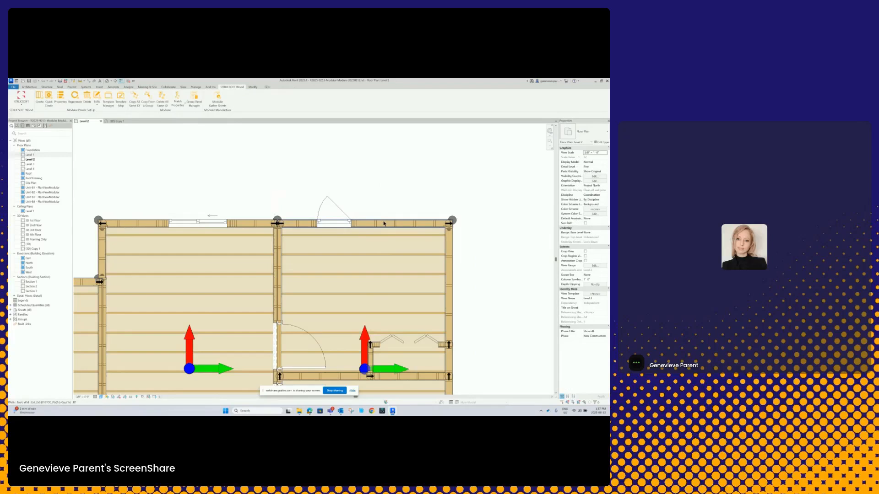
pyautogui.click(383, 223)
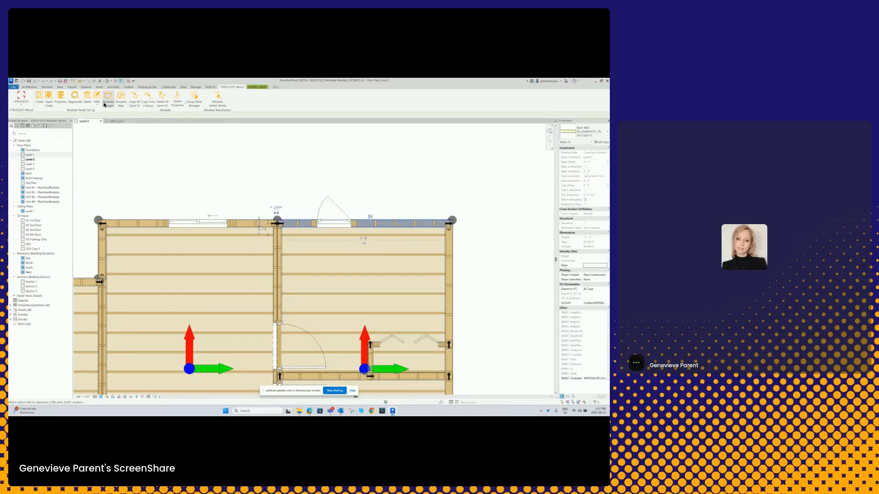
# - Open the Extra Studs Repeat/Modify settings for the framed block's selected wall panel
pyautogui.click(59, 99)
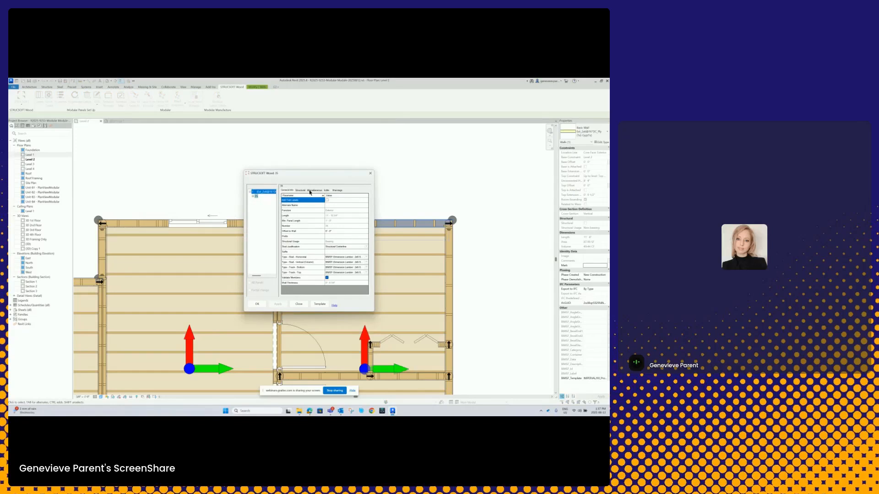
pyautogui.click(313, 190)
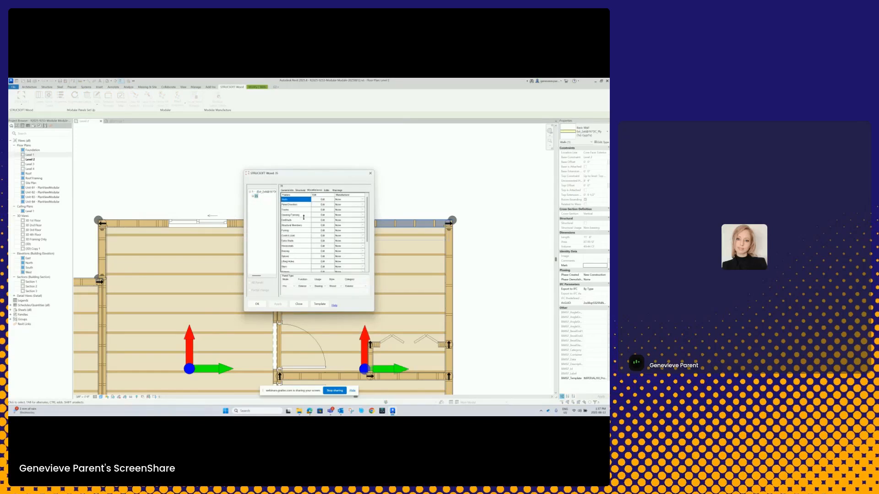
pyautogui.click(320, 241)
pyautogui.click(250, 182)
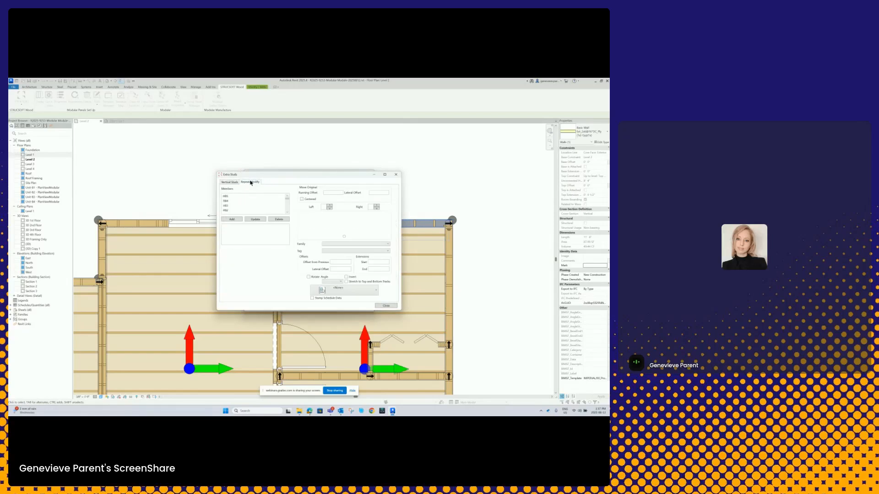
# - Add a member override for one of the wall panel's studs, using the 2x4 SPF dimension lumber family
pyautogui.scroll(-2, 284, 205)
pyautogui.scroll(-2, 270, 204)
pyautogui.click(247, 201)
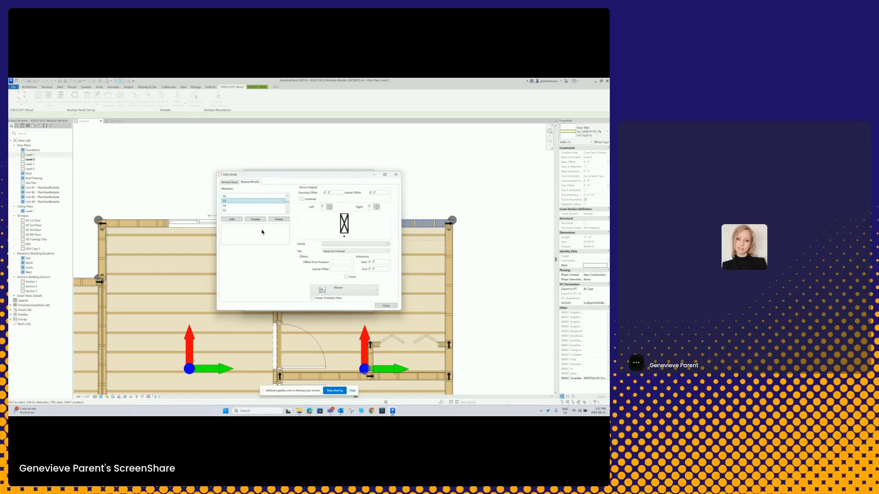
pyautogui.click(379, 248)
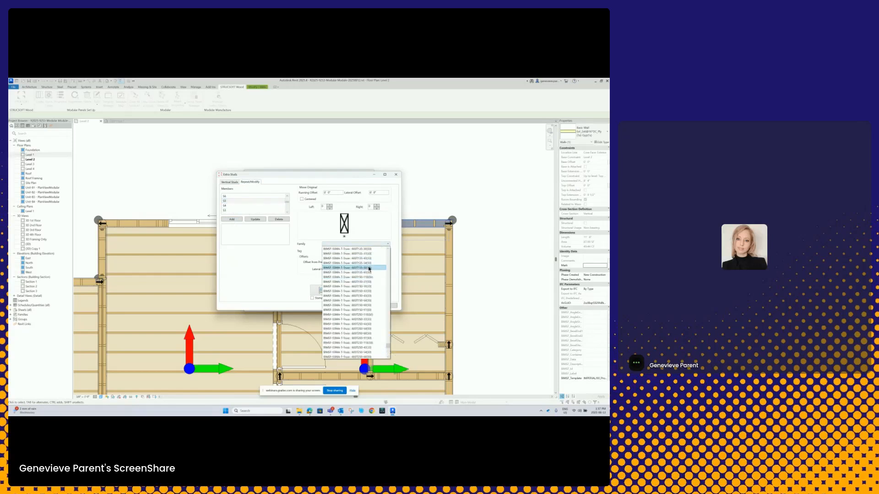
pyautogui.moveTo(388, 346); pyautogui.dragTo(394, 240)
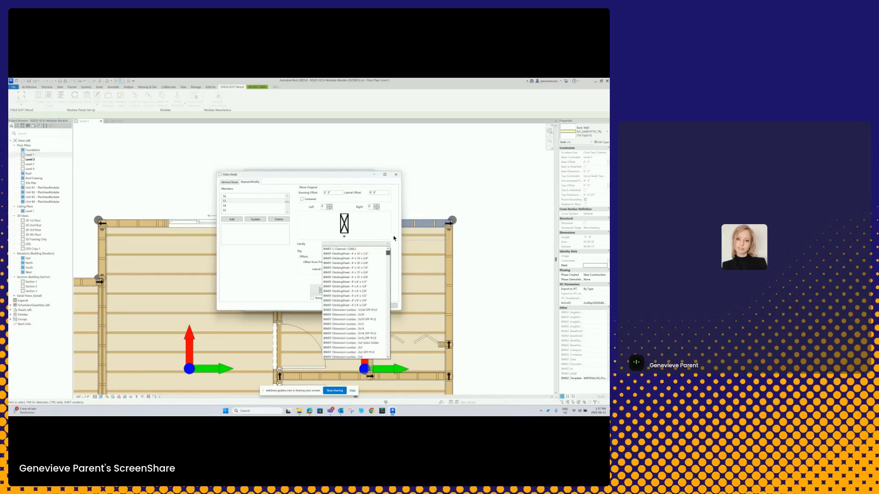
pyautogui.scroll(-2, 370, 337)
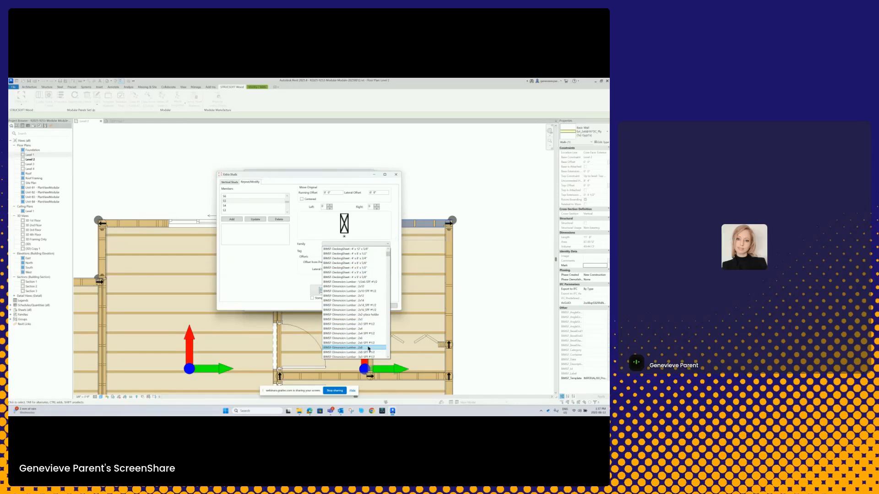
pyautogui.click(374, 335)
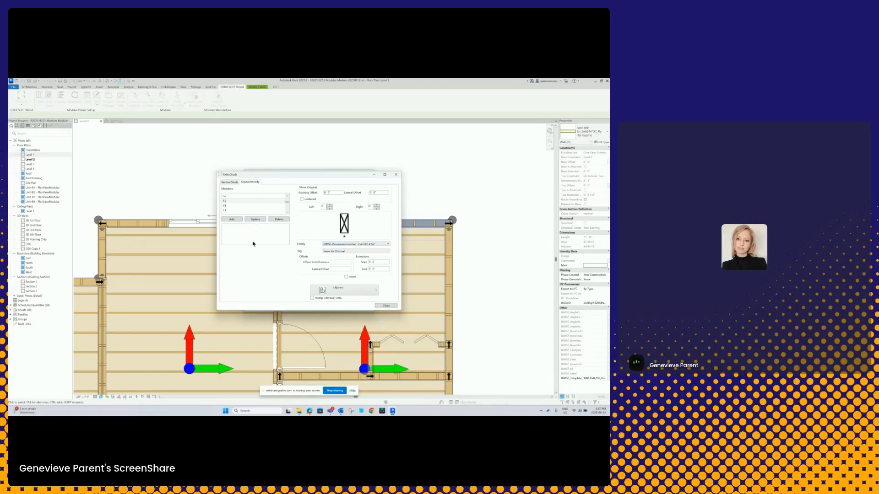
pyautogui.click(232, 220)
# - Apply the 2x4 stud override to the framed block's wall panel alone, declining the update of all group instances, and inspect the stud
pyautogui.click(388, 306)
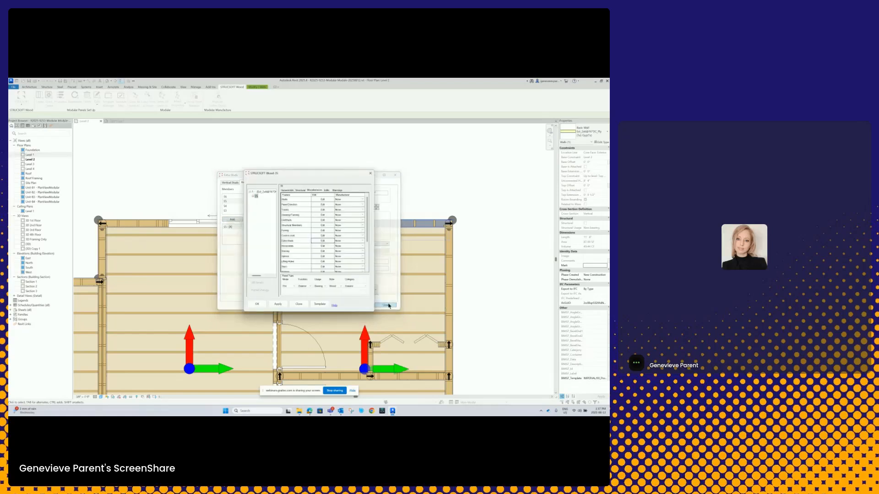
pyautogui.click(279, 304)
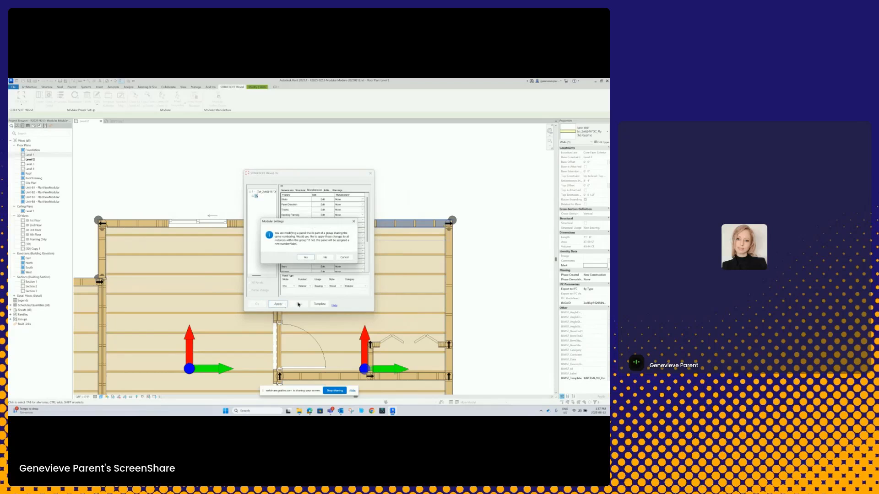
pyautogui.click(325, 257)
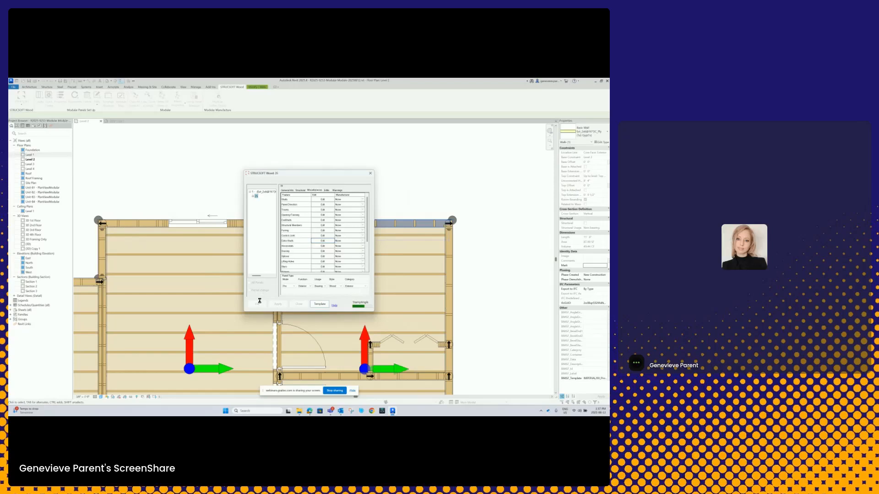
pyautogui.click(260, 303)
pyautogui.scroll(3, 419, 230)
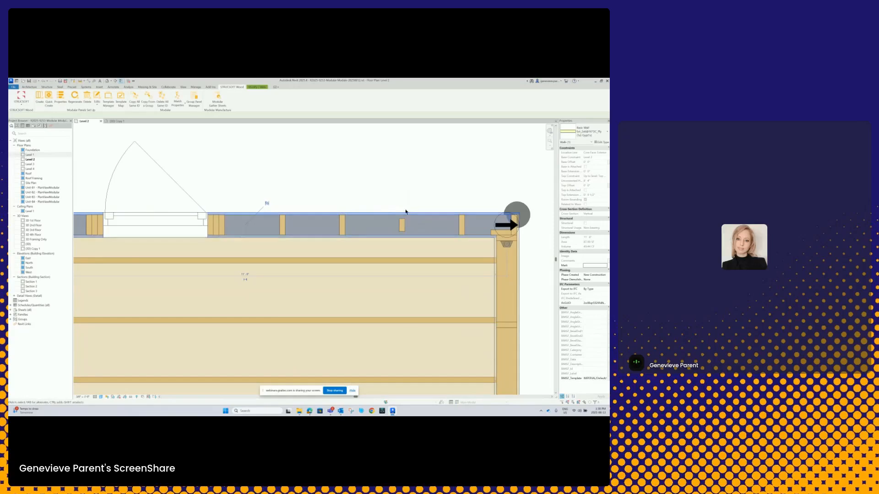
# - Compare the overridden wall with the matching exterior wall of the building's FloorPanel109 end module
pyautogui.scroll(-6, 406, 212)
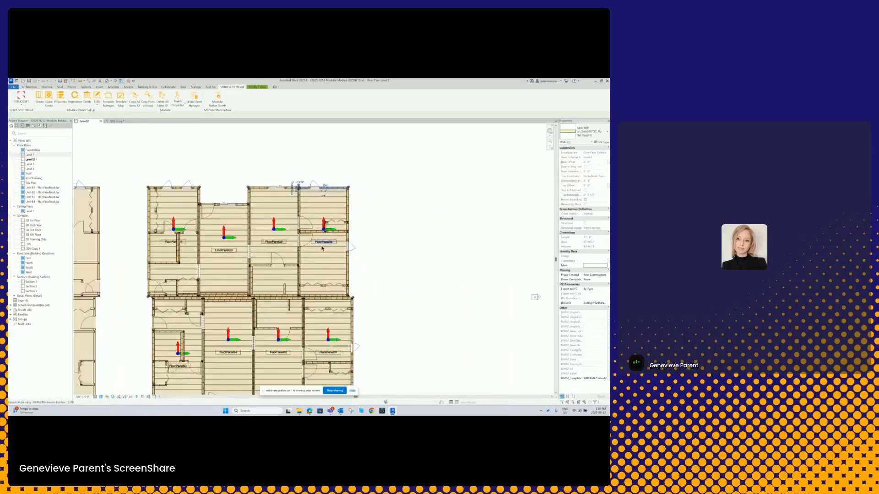
pyautogui.scroll(-3, 323, 248)
pyautogui.scroll(8, 471, 226)
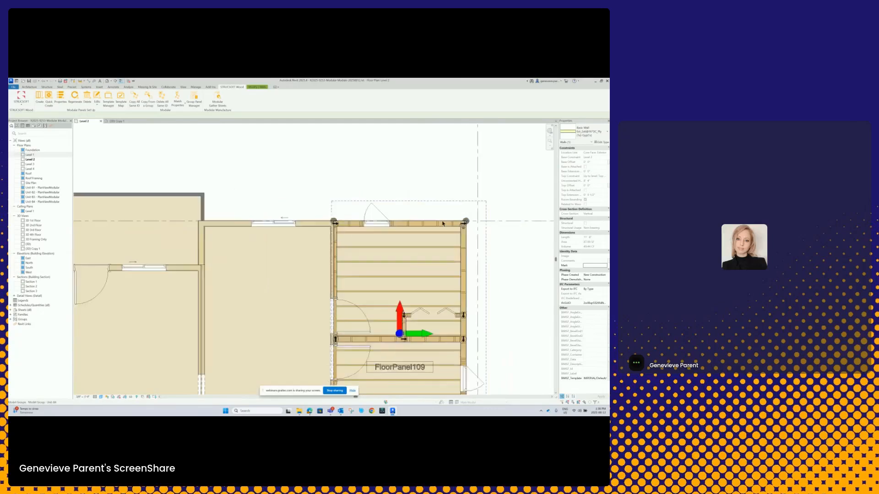
pyautogui.scroll(3, 443, 223)
pyautogui.scroll(-1, 398, 225)
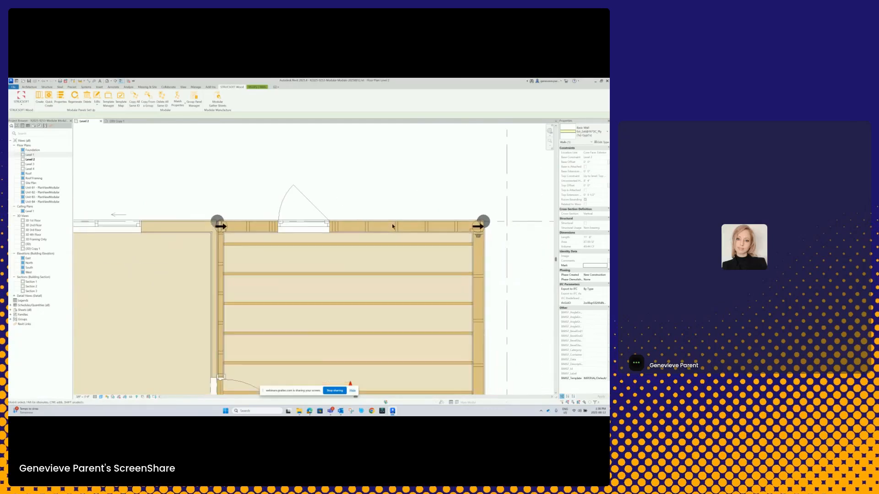
pyautogui.scroll(-8, 392, 226)
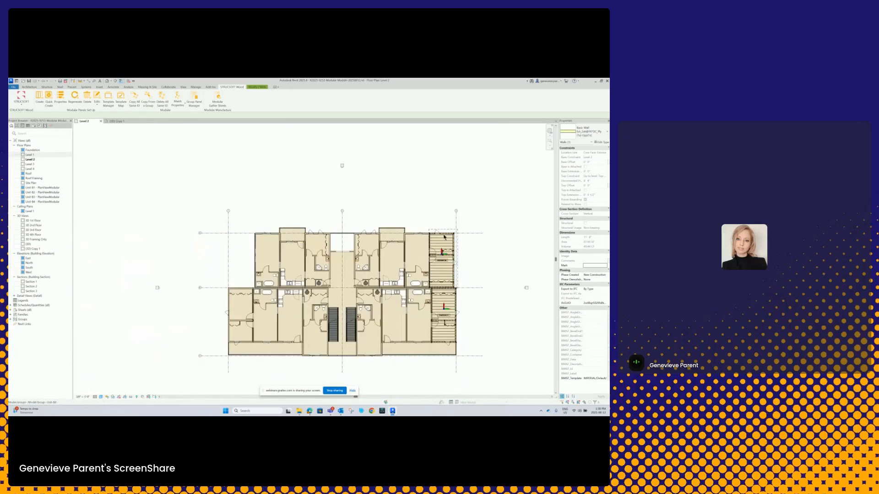
pyautogui.scroll(-4, 219, 236)
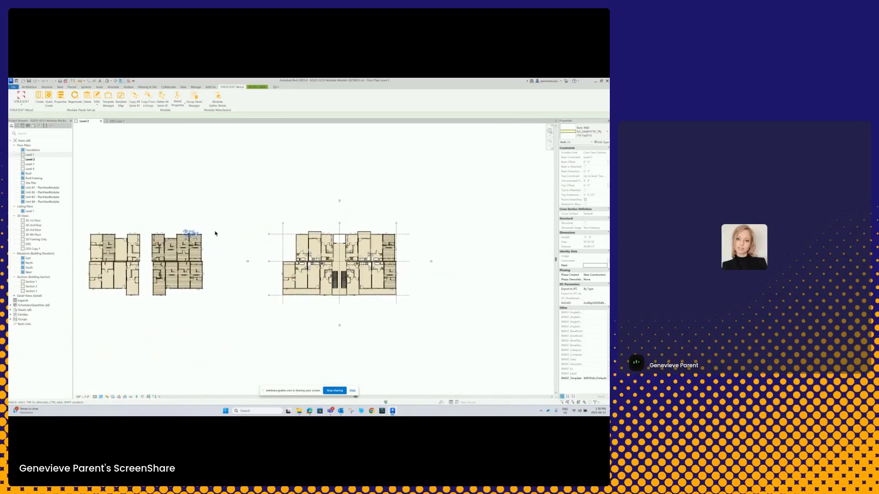
pyautogui.scroll(1, 196, 234)
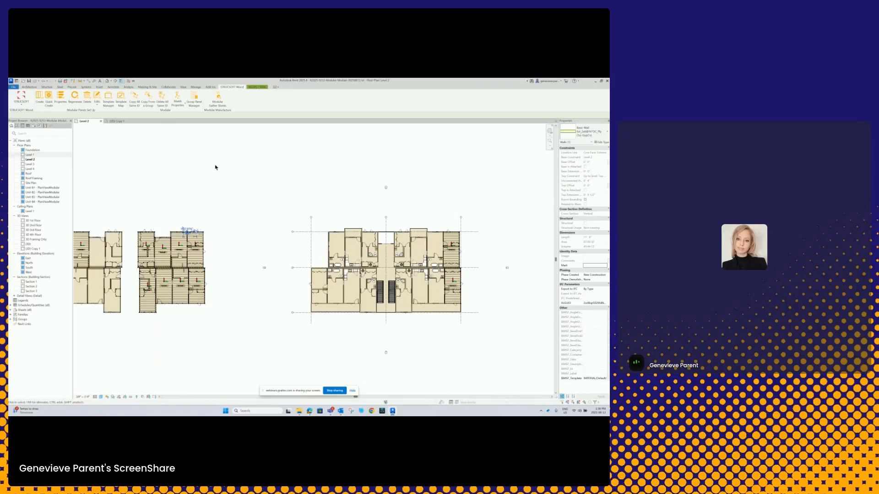
# - Clear the wall selection and review the available Match Properties options for groups
pyautogui.click(207, 208)
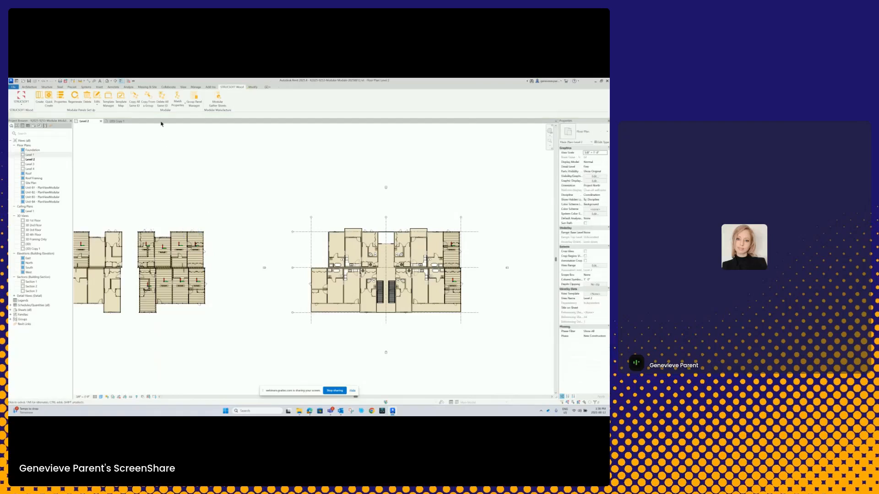
pyautogui.click(182, 107)
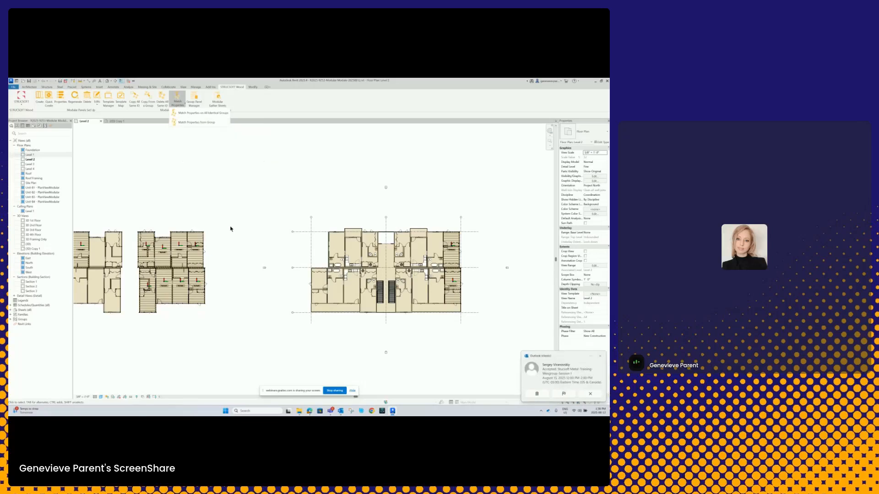
pyautogui.click(239, 208)
# - Match the framed block's Unit B4 wall panels from the building's upper end module group, with Continue Numbering and the source panel as parent
pyautogui.click(202, 238)
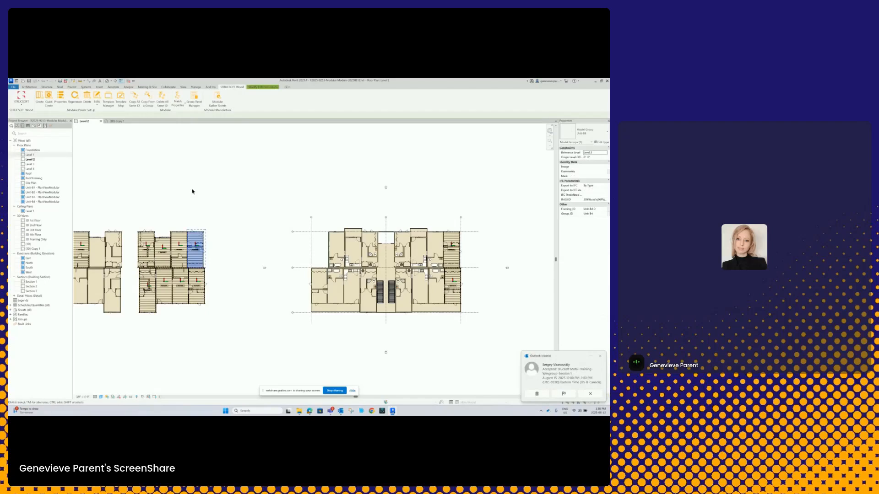
pyautogui.click(178, 99)
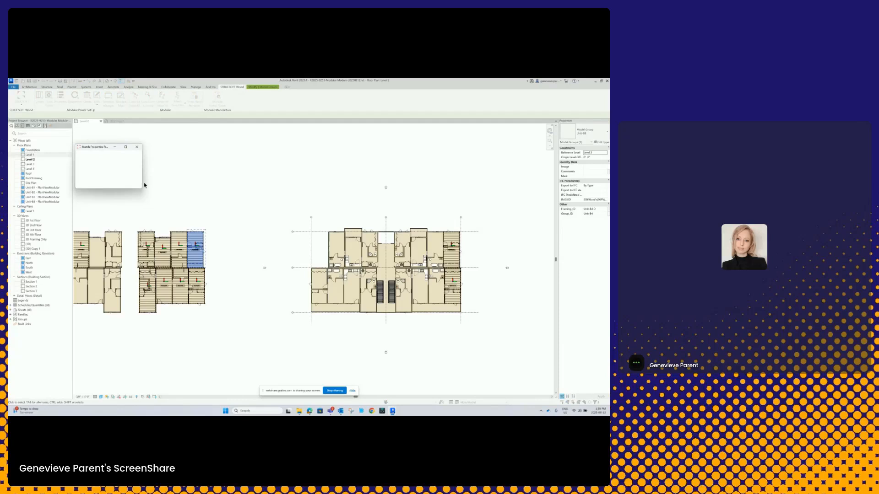
pyautogui.click(79, 162)
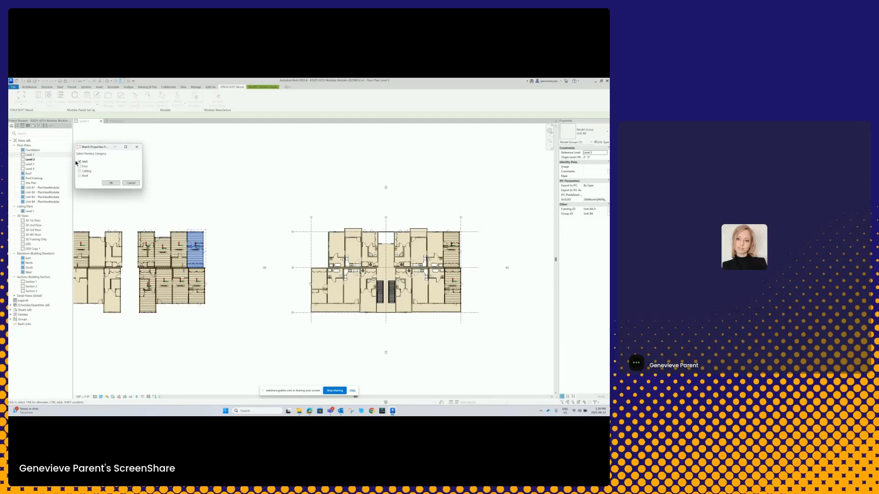
pyautogui.click(110, 183)
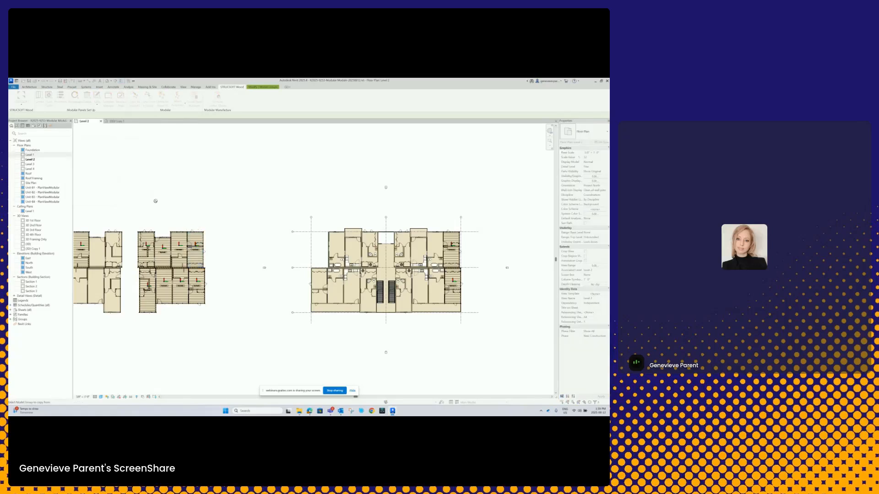
pyautogui.click(455, 235)
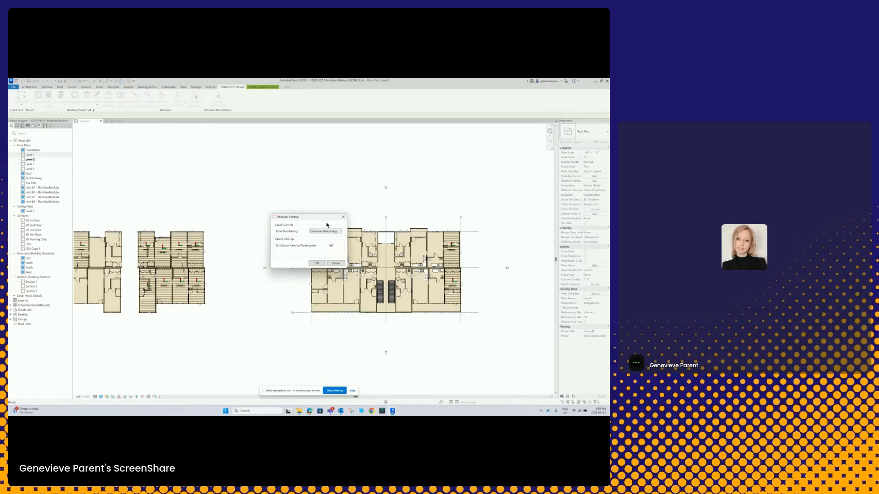
pyautogui.click(317, 263)
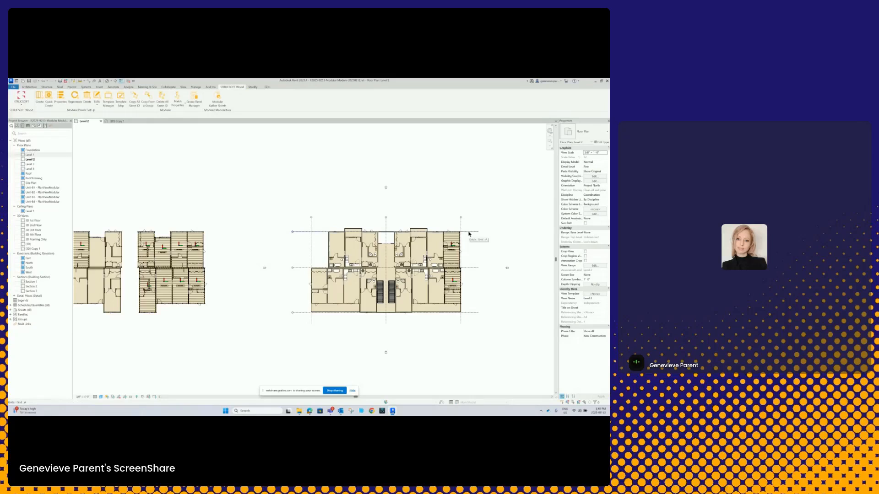
# - Examine the upper exterior wall of the building's FloorPanel109 module as the source of the matched properties
pyautogui.scroll(5, 213, 234)
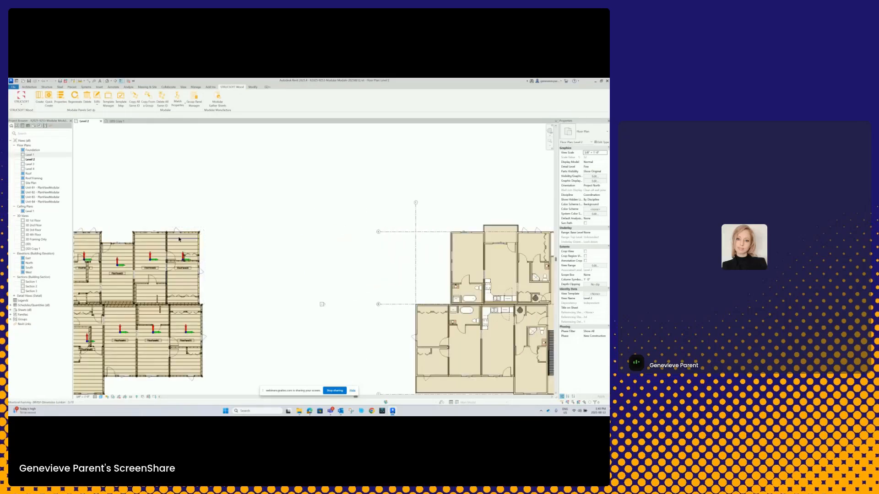
pyautogui.scroll(-6, 187, 233)
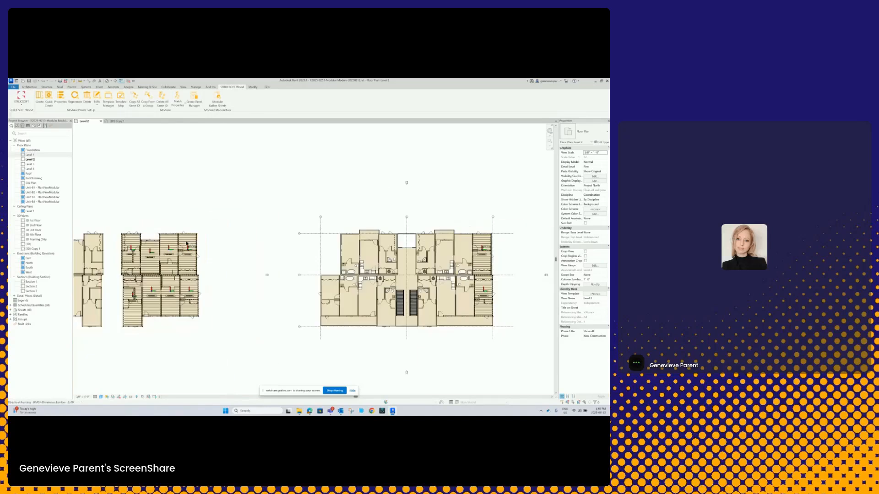
pyautogui.moveTo(194, 239); pyautogui.dragTo(181, 238, button='middle')
pyautogui.scroll(5, 430, 217)
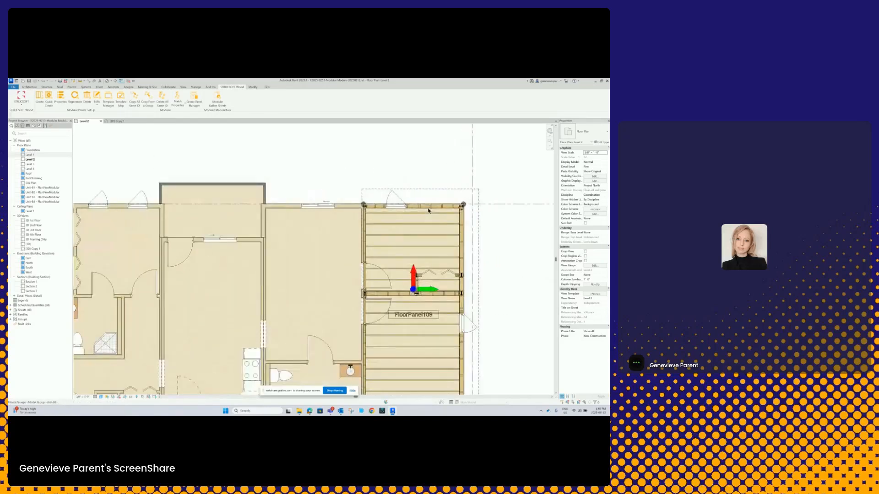
pyautogui.scroll(-4, 429, 210)
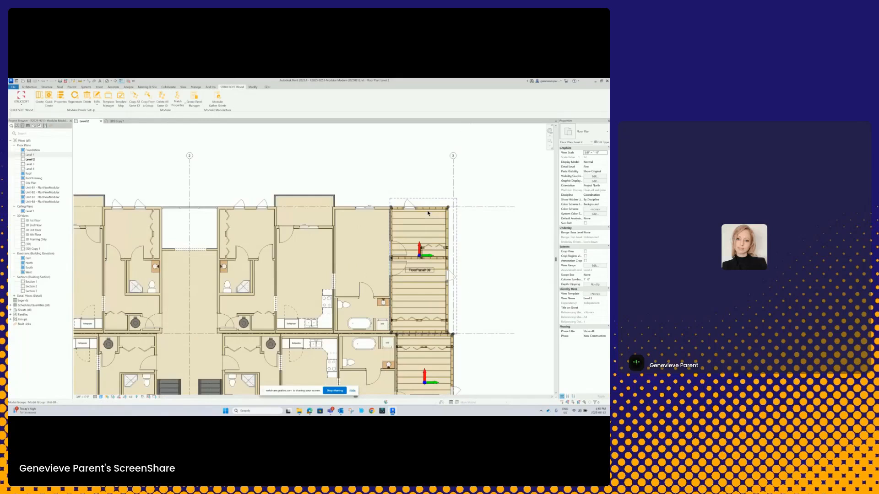
pyautogui.scroll(-1, 427, 214)
pyautogui.scroll(-3, 427, 215)
pyautogui.moveTo(381, 232); pyautogui.dragTo(434, 235, button='middle')
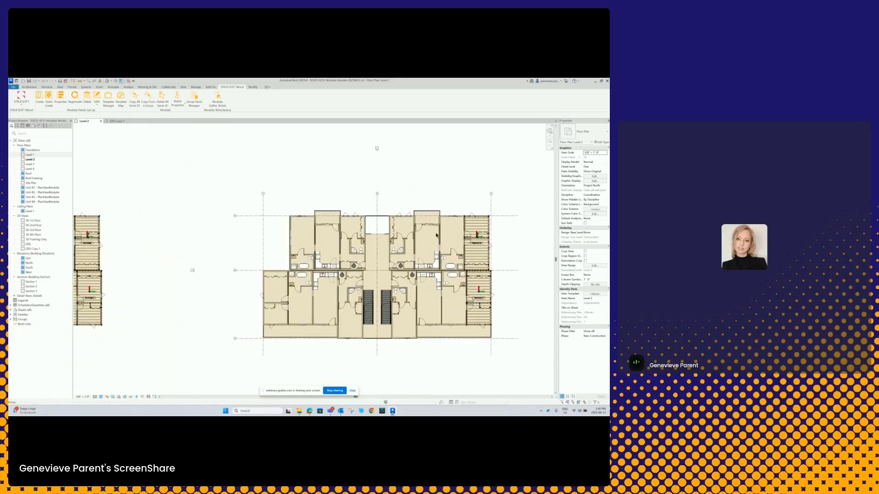
# - Inspect the studs in the framed block's FloorPanel36 upper exterior wall to check the matched properties
pyautogui.scroll(-1, 435, 235)
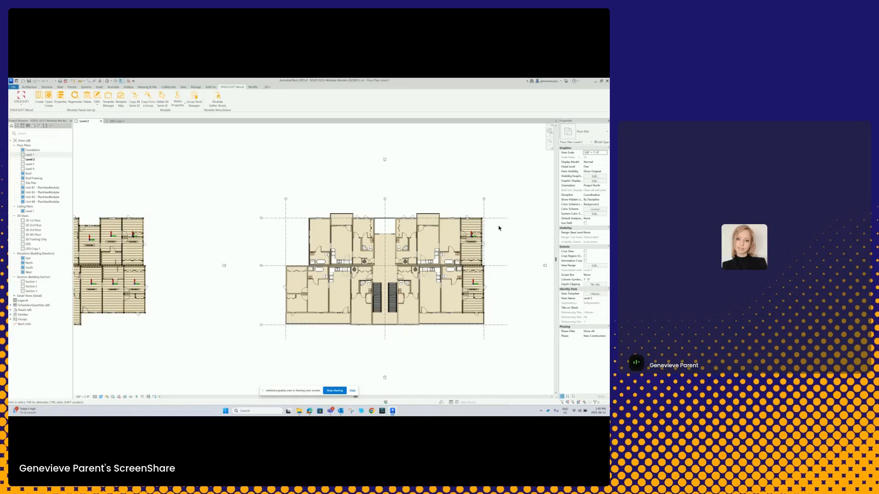
pyautogui.scroll(-1, 208, 222)
pyautogui.moveTo(194, 226); pyautogui.dragTo(194, 220, button='middle')
pyautogui.scroll(1, 196, 221)
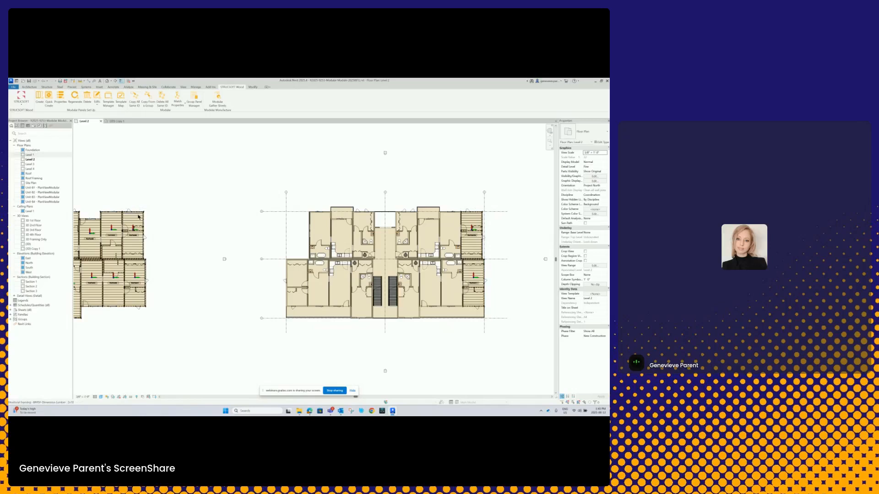
pyautogui.moveTo(148, 216); pyautogui.dragTo(206, 212, button='middle')
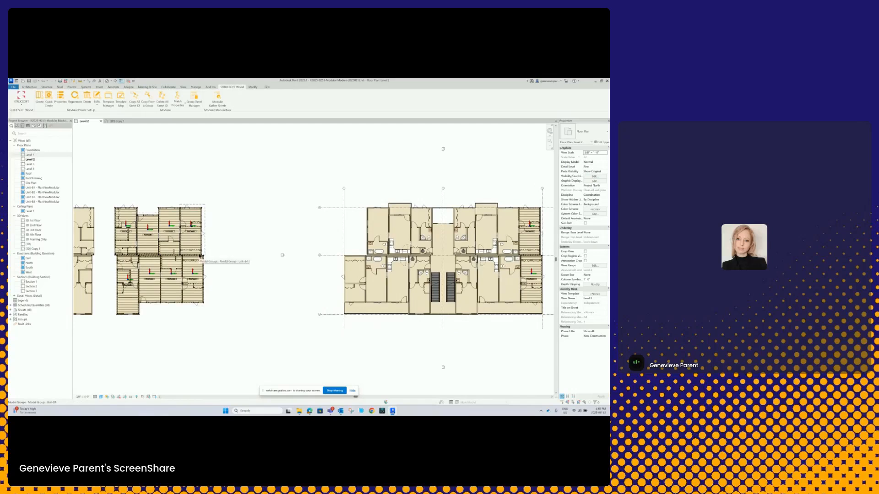
pyautogui.moveTo(195, 217); pyautogui.dragTo(250, 219, button='middle')
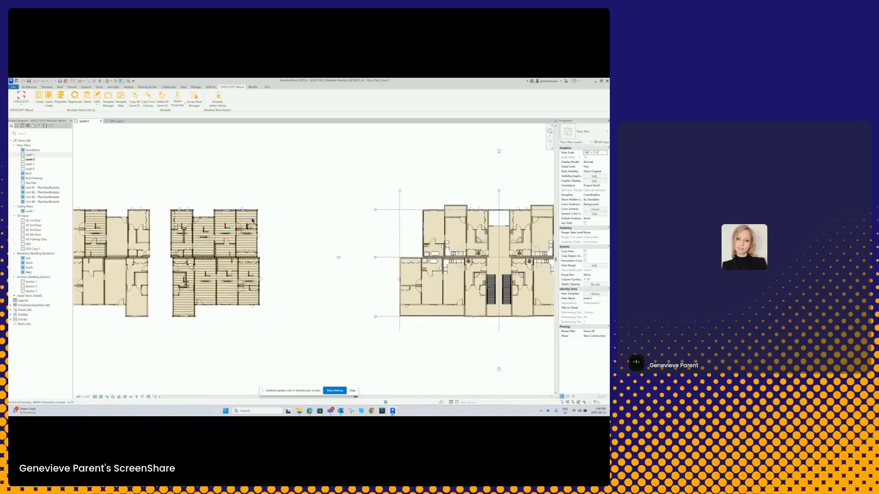
pyautogui.scroll(5, 250, 220)
pyautogui.scroll(-3, 250, 220)
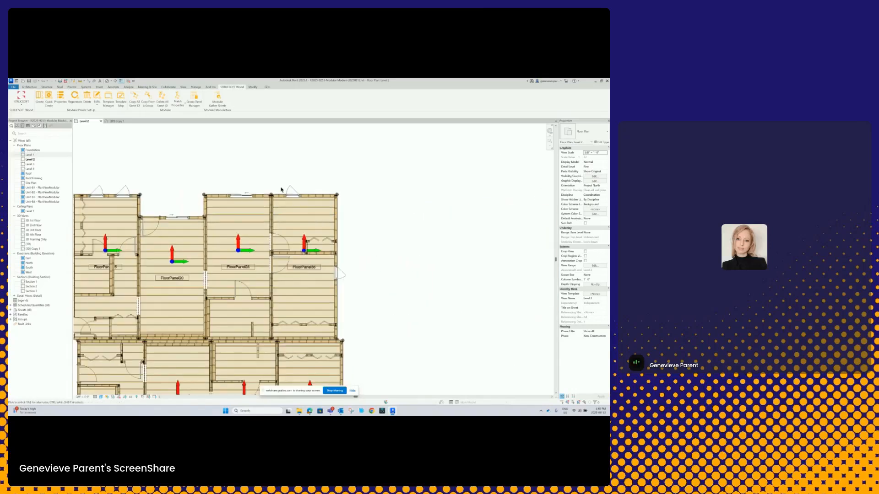
pyautogui.scroll(5, 284, 195)
pyautogui.scroll(1, 285, 195)
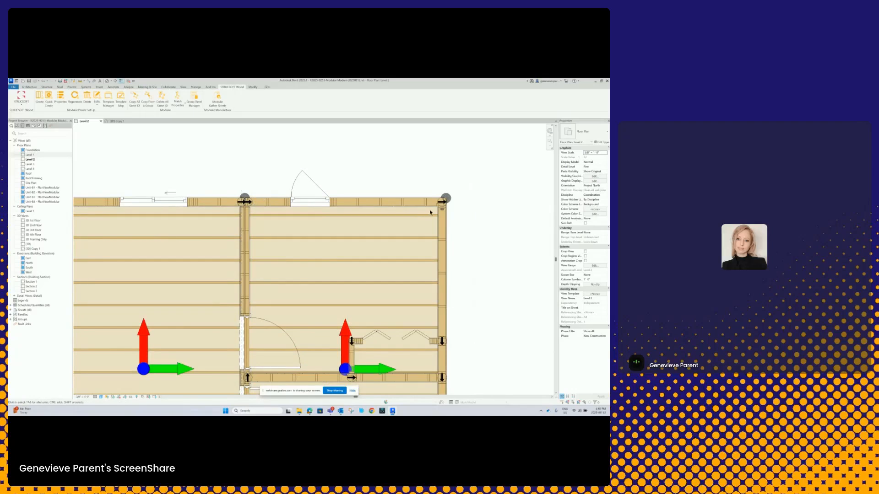
pyautogui.scroll(-3, 430, 213)
pyautogui.moveTo(391, 256); pyautogui.dragTo(396, 212, button='middle')
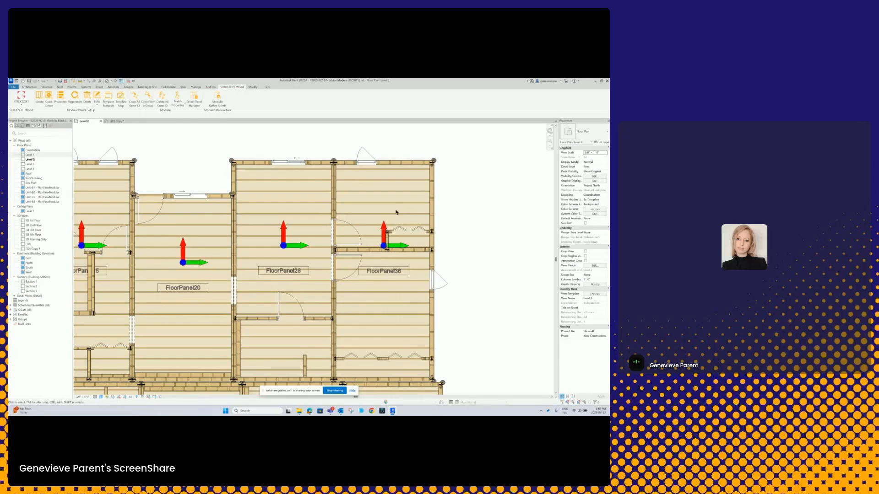
# - Switch from the Level 2 plan to the {3D} Copy 1 view and examine the framed module block
pyautogui.scroll(-3, 382, 220)
pyautogui.moveTo(329, 247); pyautogui.dragTo(358, 178, button='middle')
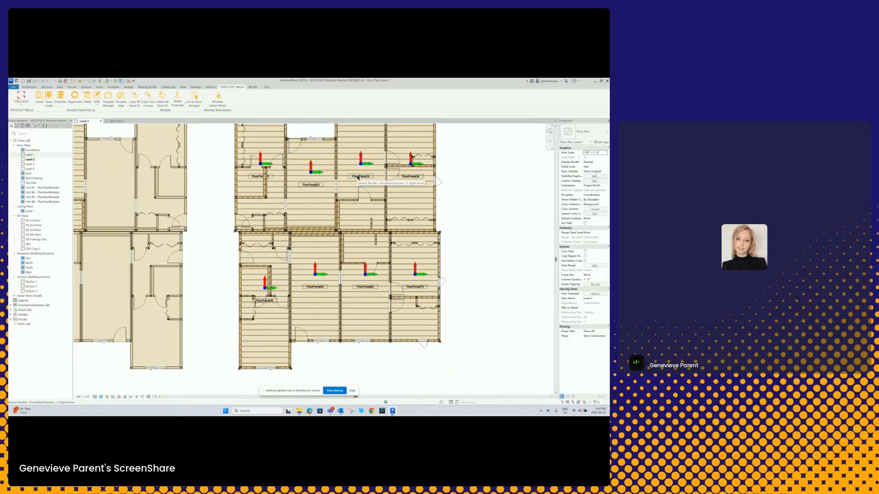
pyautogui.scroll(-2, 323, 251)
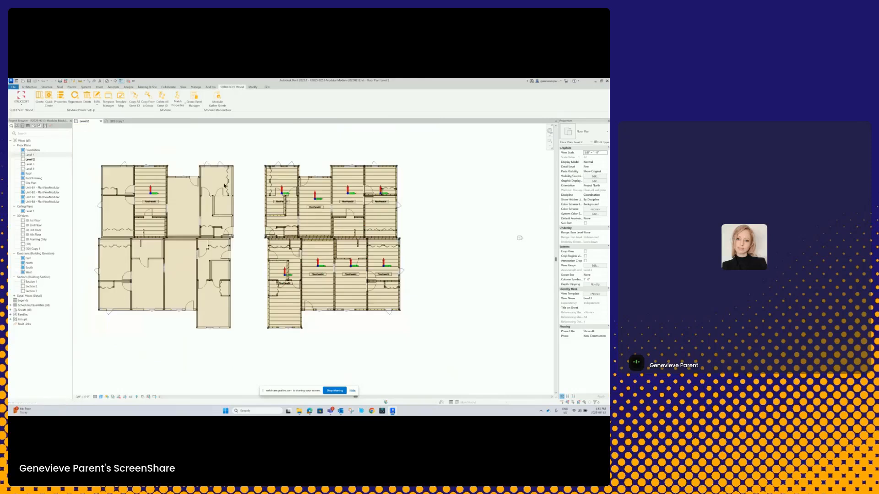
pyautogui.click(115, 121)
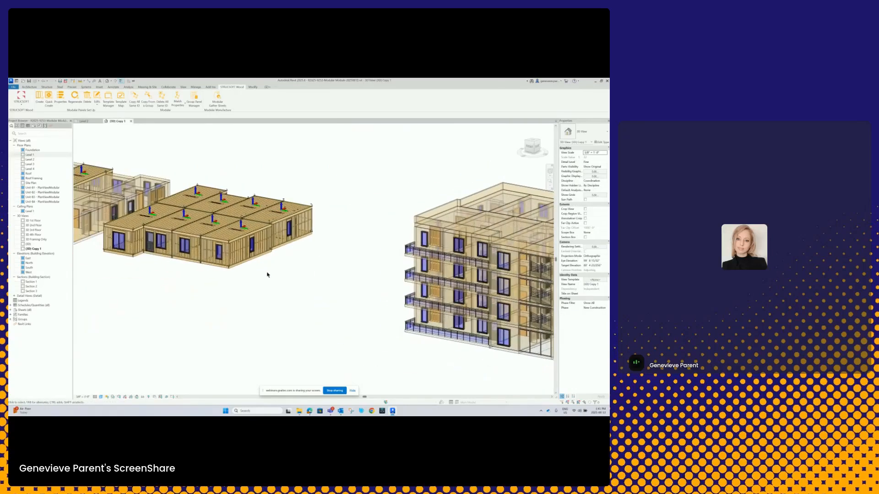
pyautogui.scroll(-5, 279, 288)
pyautogui.moveTo(317, 307); pyautogui.dragTo(283, 290, button='middle')
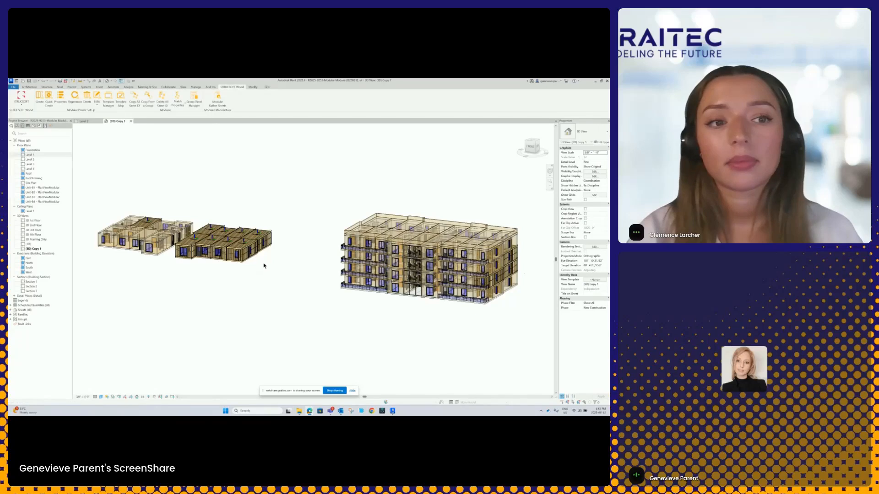
pyautogui.scroll(3, 359, 332)
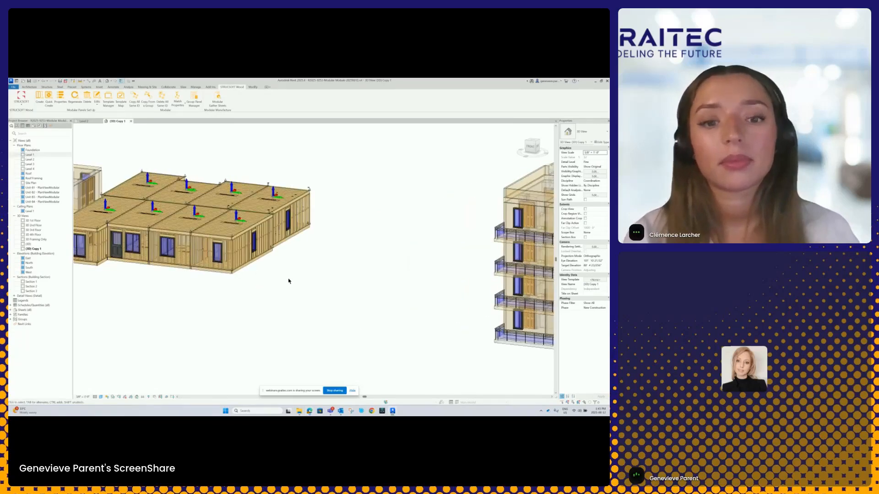
pyautogui.moveTo(288, 281); pyautogui.dragTo(430, 317, button='middle')
pyautogui.scroll(1, 429, 318)
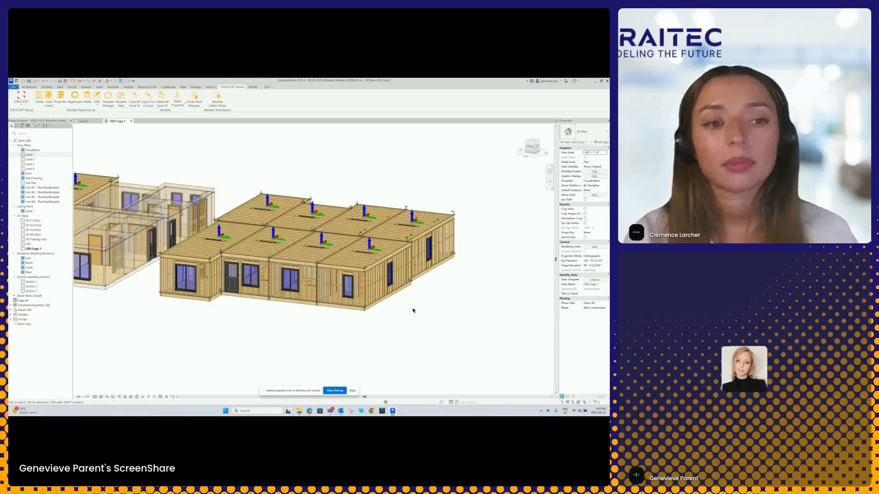
# - Switch STRUCSOFT to the wall module and review the opening configurations and marker types in the Marker Manager, leaving them unchanged
pyautogui.click(21, 98)
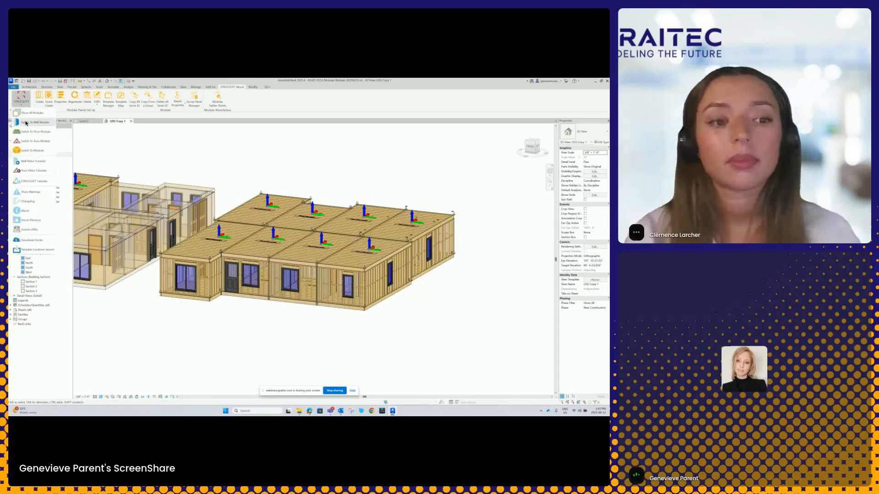
pyautogui.click(51, 146)
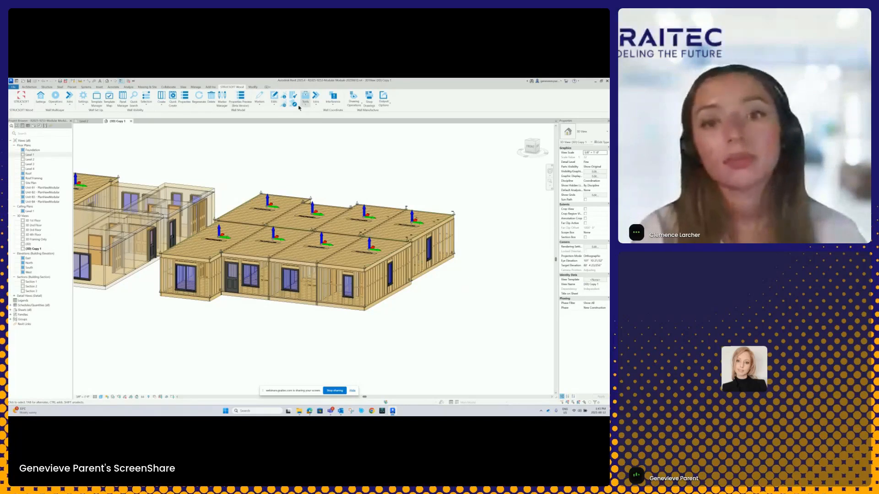
pyautogui.click(222, 100)
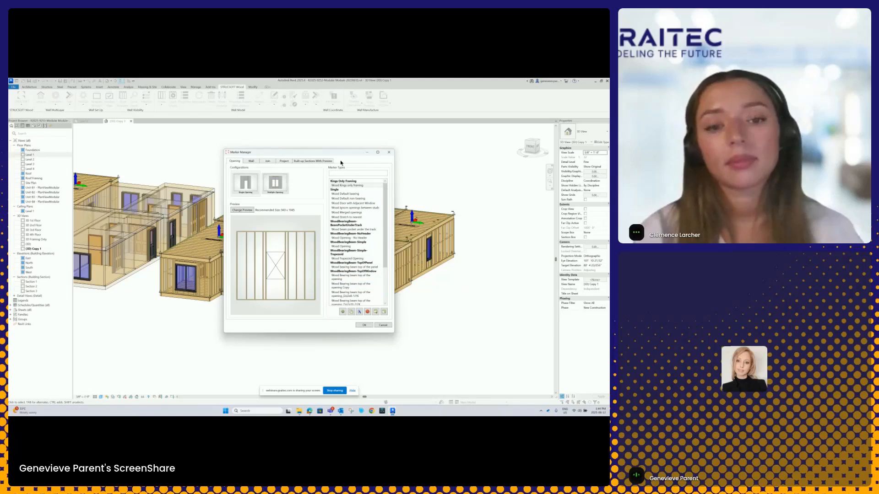
pyautogui.click(384, 326)
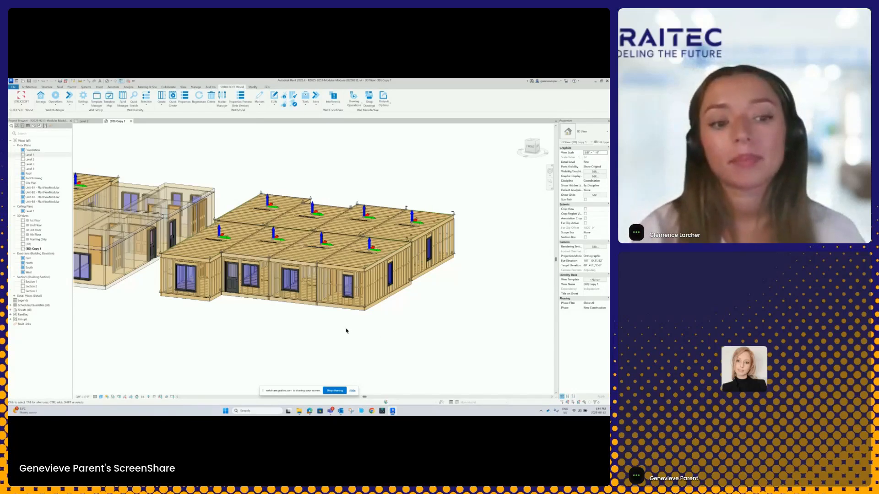
# - Switch STRUCSOFT from the wall toolset back to the Module toolset
pyautogui.keyDown('shift'); pyautogui.moveTo(347, 331); pyautogui.dragTo(285, 291, button='middle'); pyautogui.keyUp('shift')
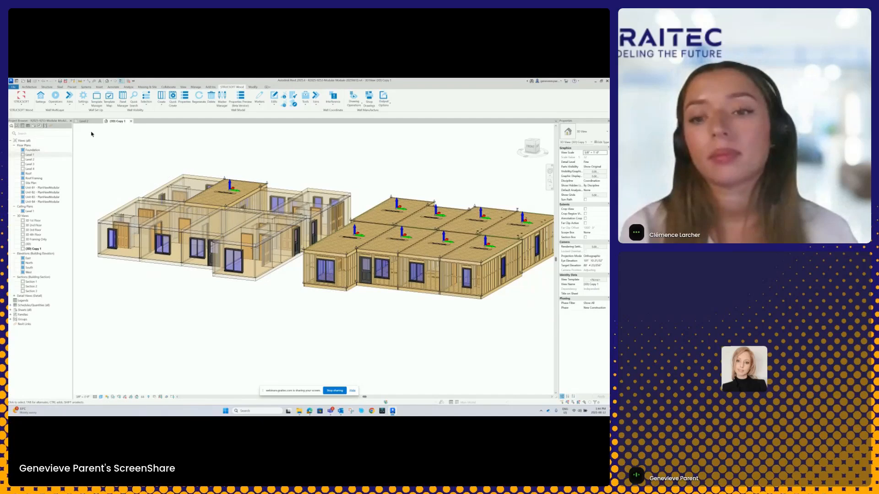
pyautogui.click(25, 106)
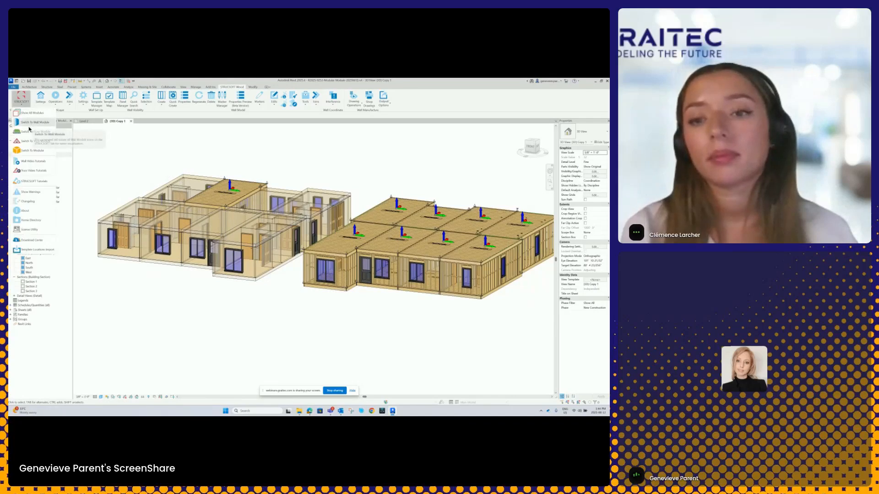
pyautogui.click(28, 151)
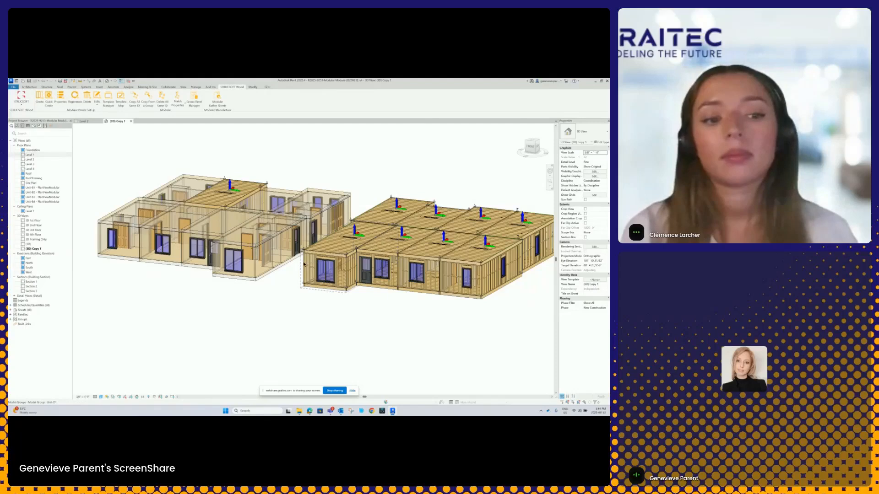
# - Review the Miscellaneous properties of the framed block's projecting front window wall in an enlarged properties window, without applying changes
pyautogui.scroll(4, 316, 265)
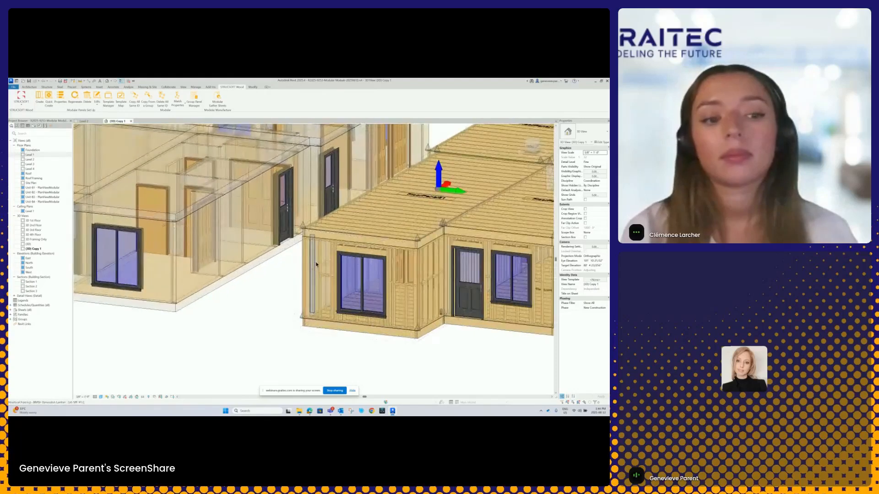
pyautogui.click(393, 291)
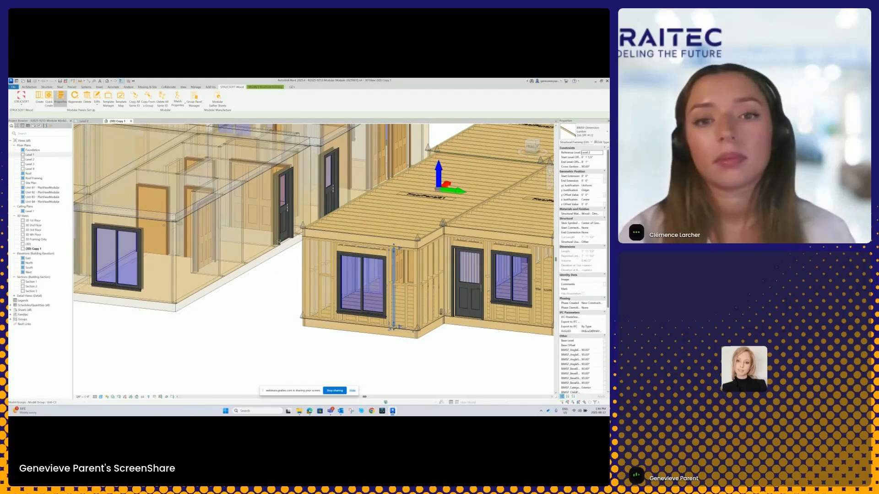
pyautogui.click(58, 98)
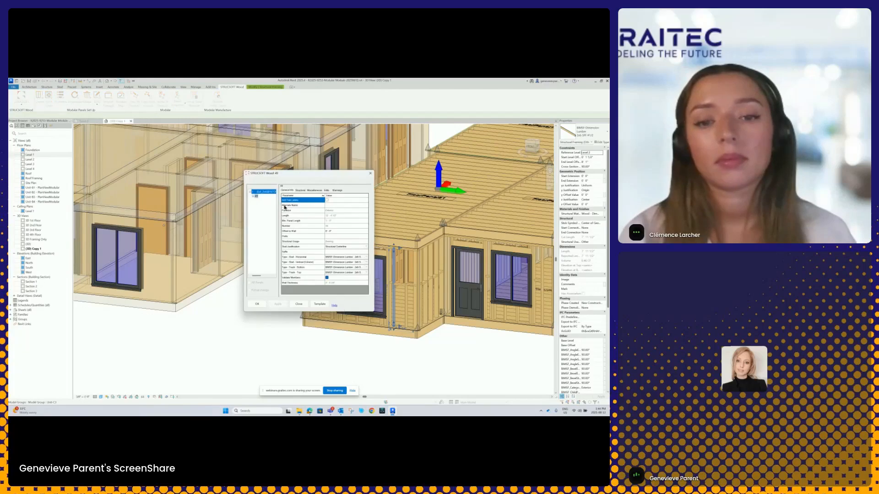
pyautogui.click(314, 190)
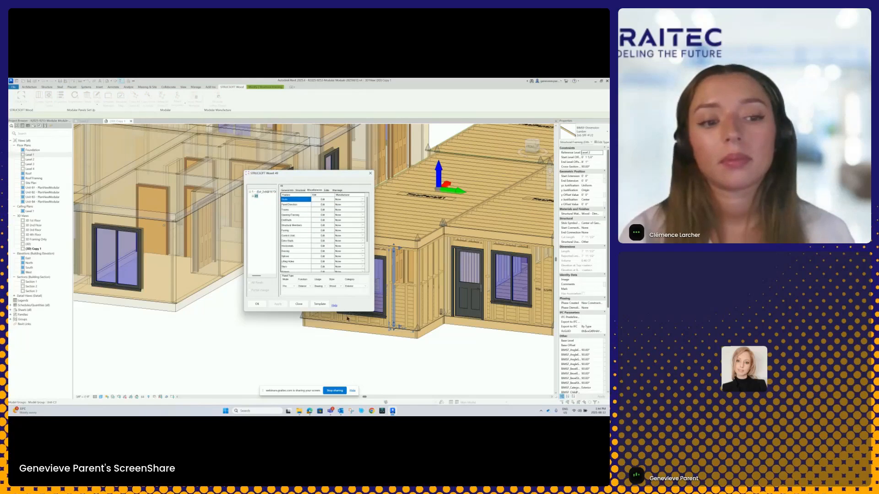
pyautogui.moveTo(348, 313); pyautogui.dragTo(349, 350)
pyautogui.moveTo(374, 293); pyautogui.dragTo(418, 291)
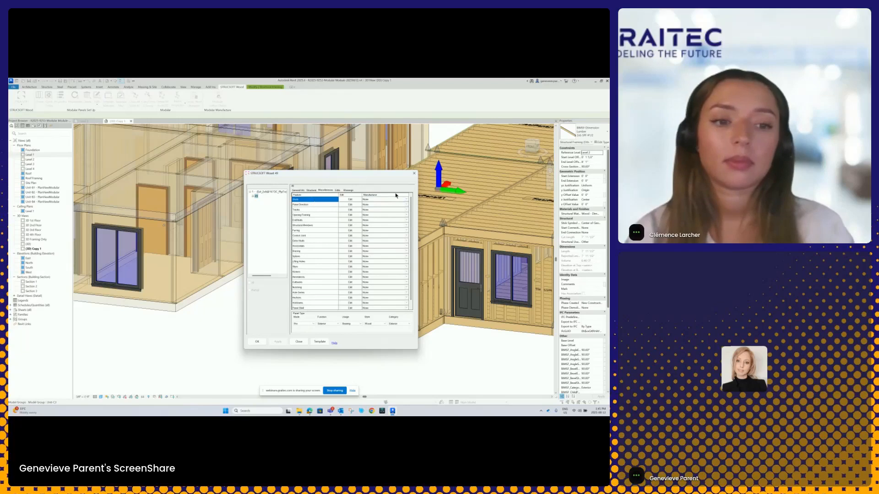
pyautogui.click(414, 173)
pyautogui.click(261, 314)
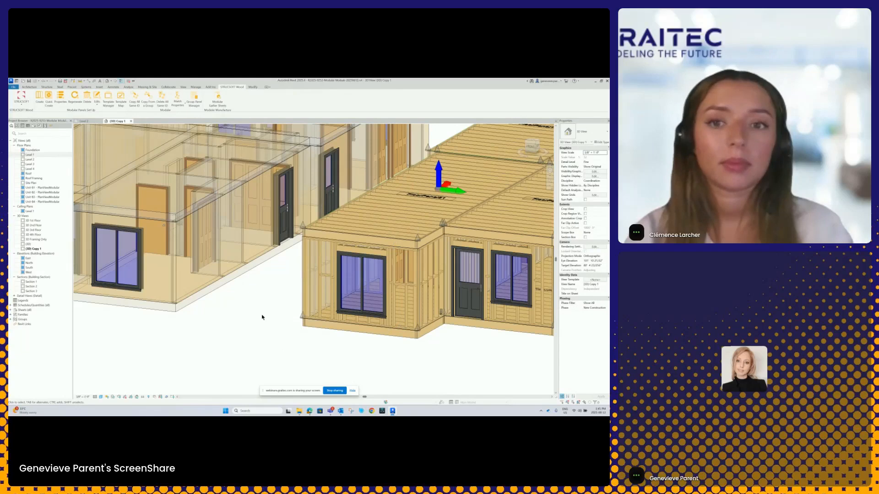